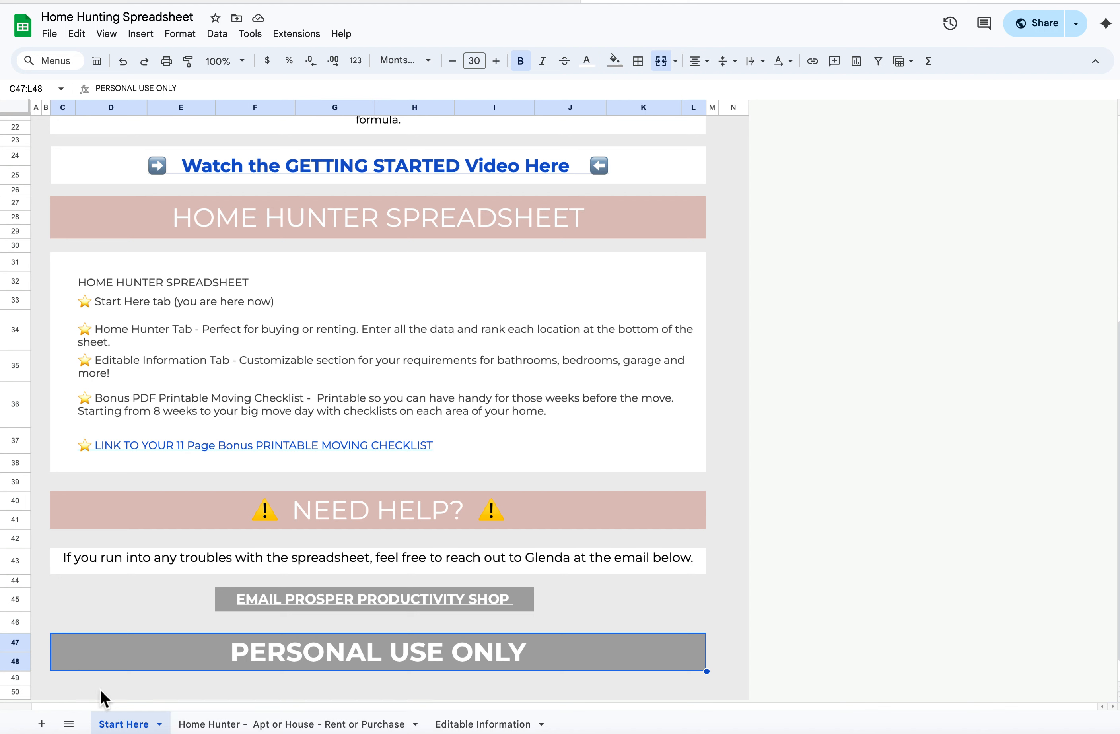
# Step: Review the bonus moving checklist link and the shop's email contact link on the Start Here sheet
pyautogui.moveTo(288, 448)
pyautogui.moveTo(173, 449)
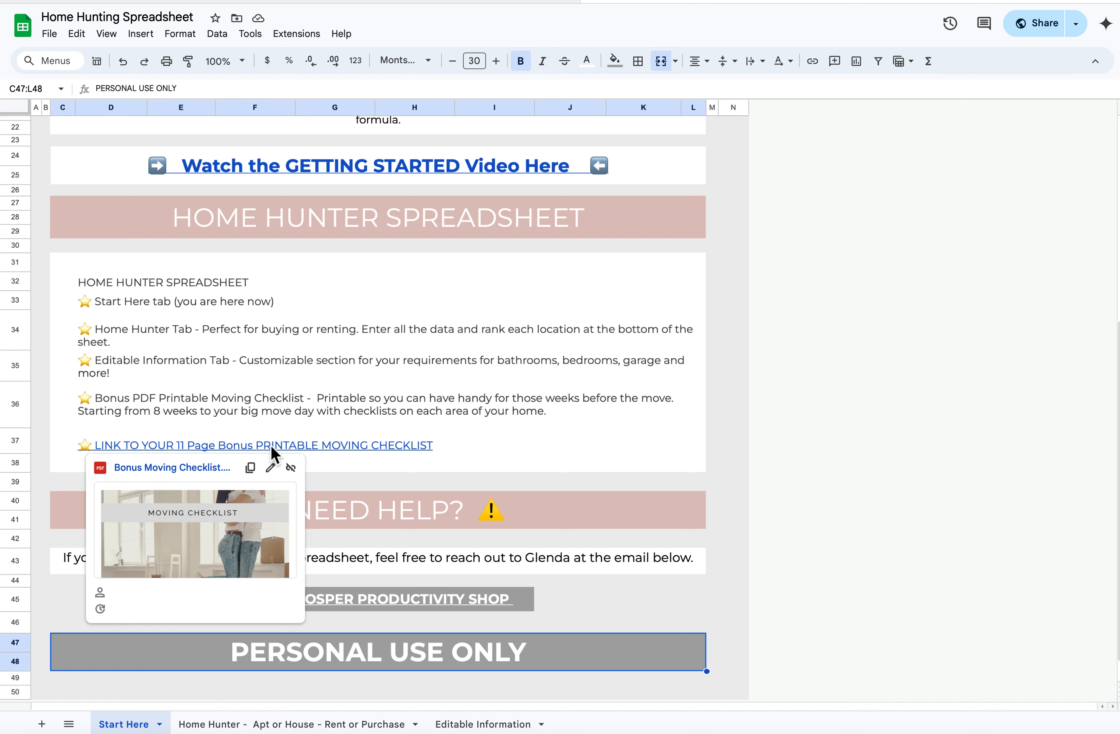
pyautogui.scroll(-2, 476, 494)
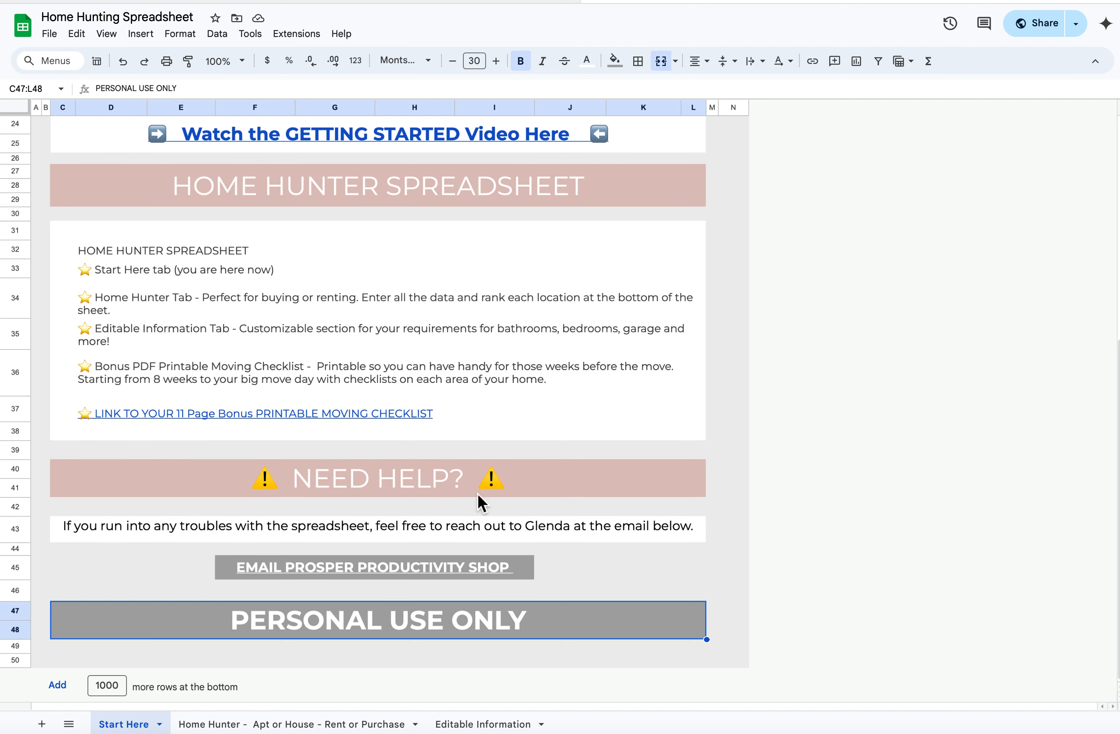
pyautogui.moveTo(280, 573)
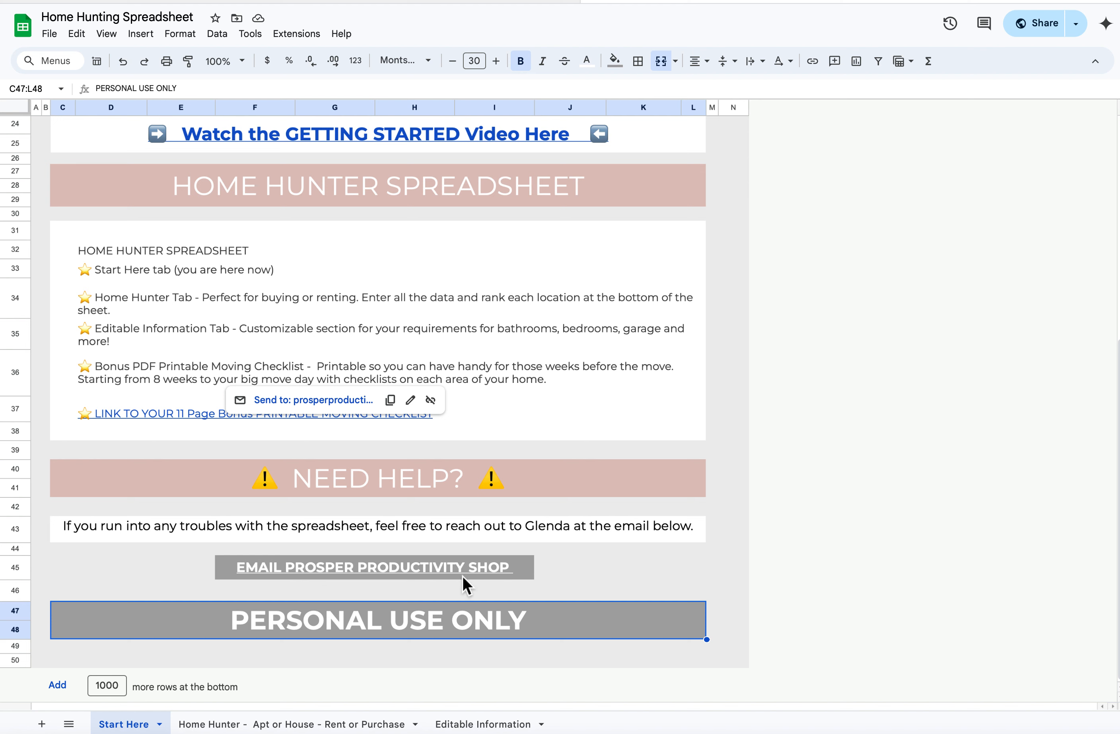
pyautogui.click(183, 573)
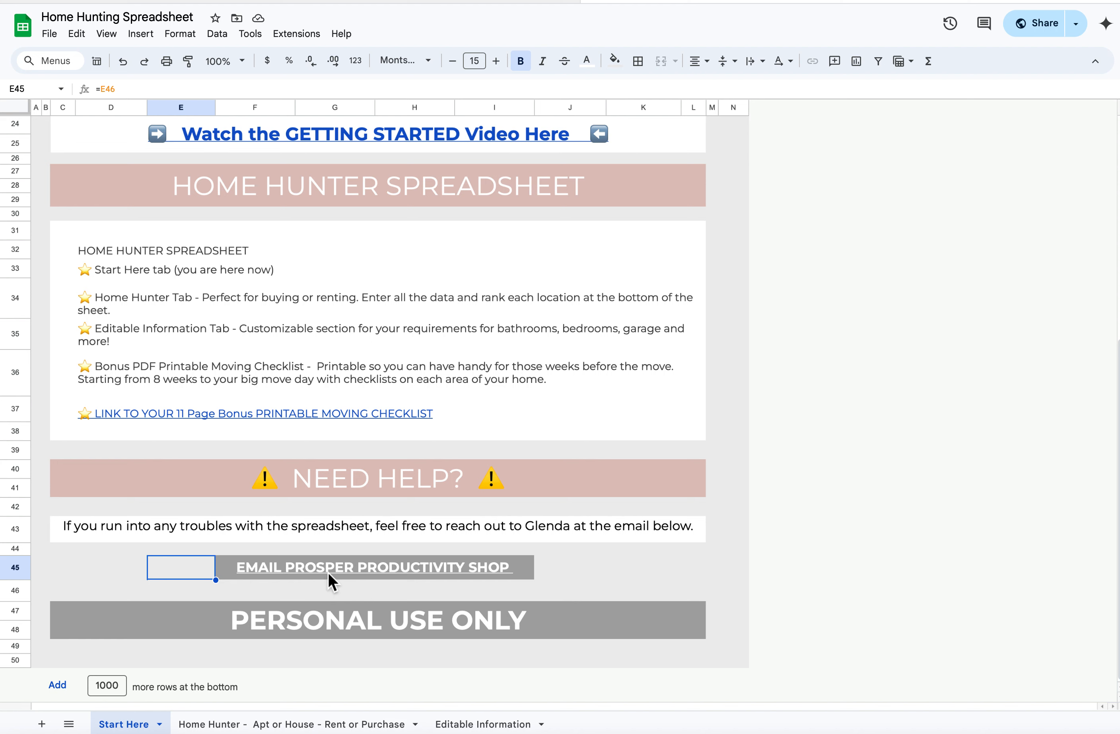
pyautogui.moveTo(327, 573)
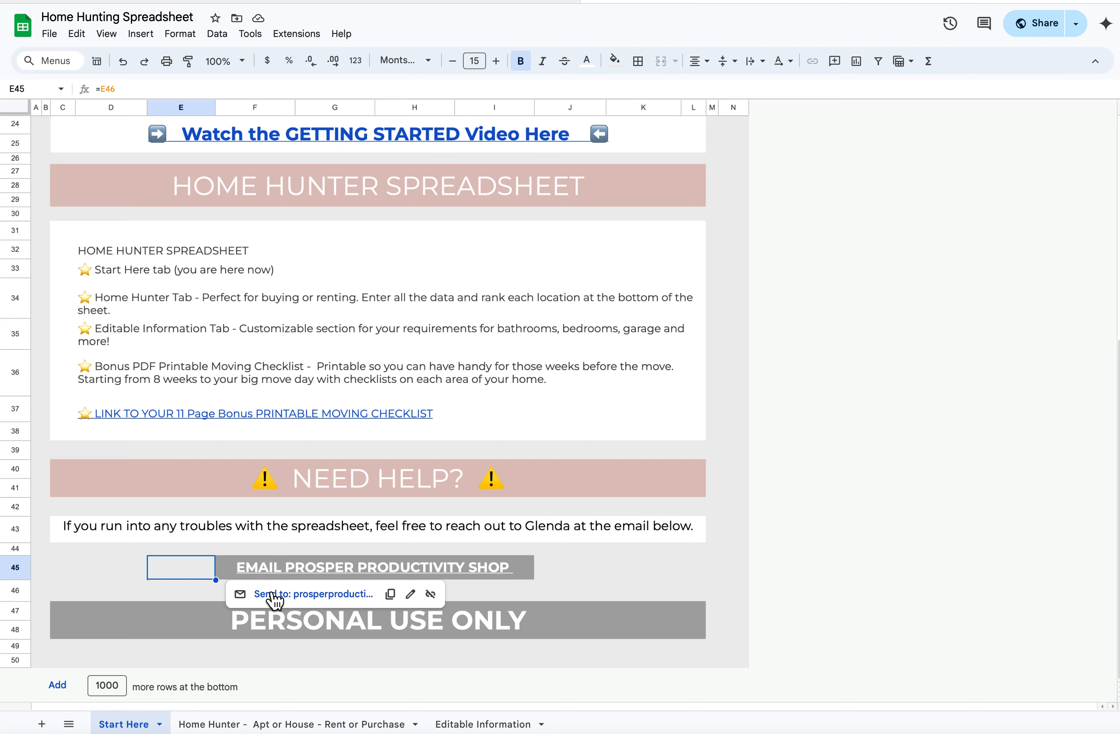
pyautogui.click(207, 616)
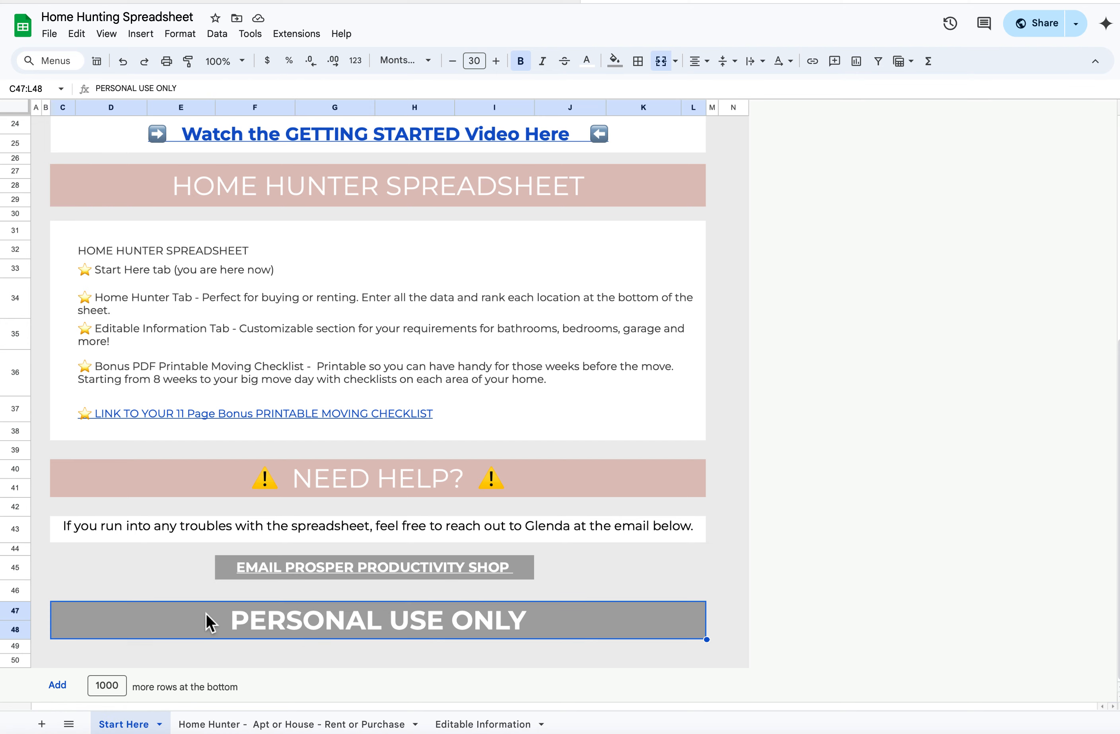
# Step: Open the Home Hunter sheet and look over its family-name heading and sheet options
pyautogui.click(229, 725)
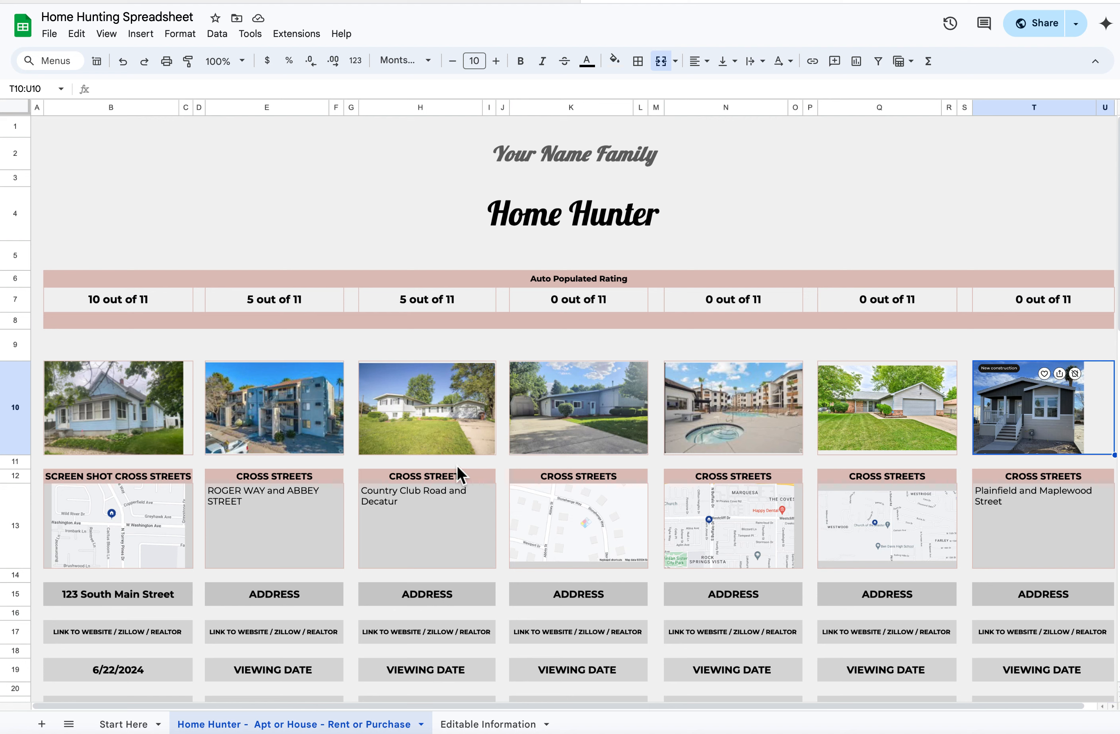
pyautogui.click(538, 157)
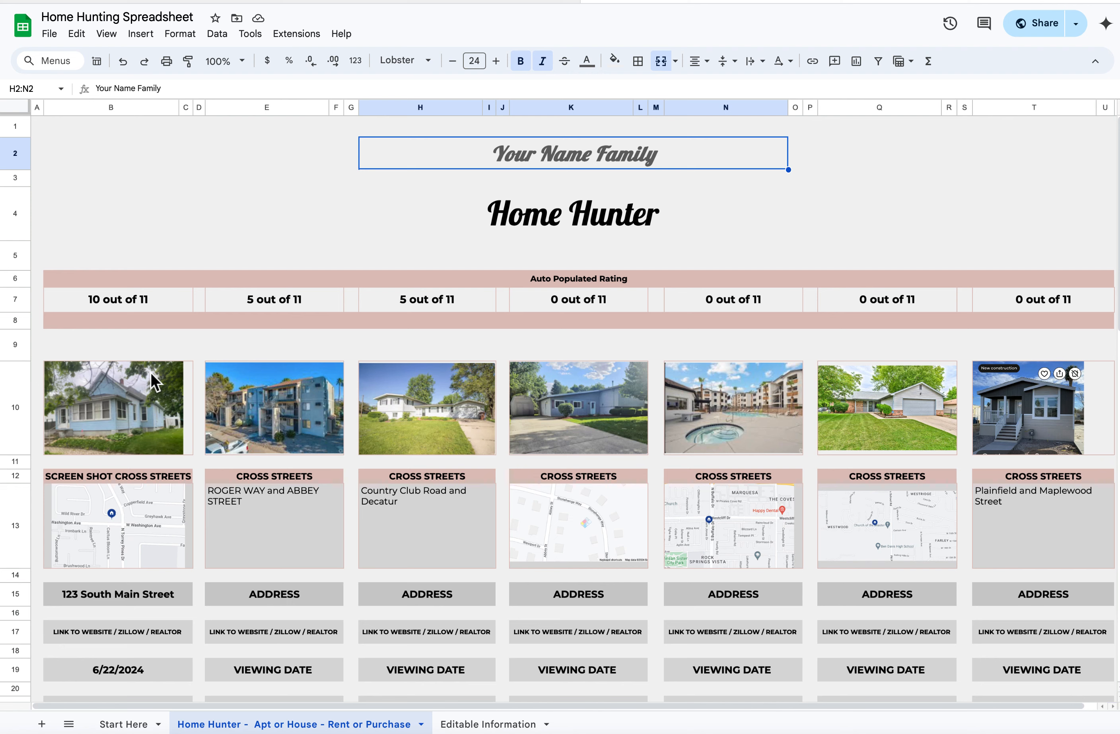
pyautogui.scroll(-1, 154, 381)
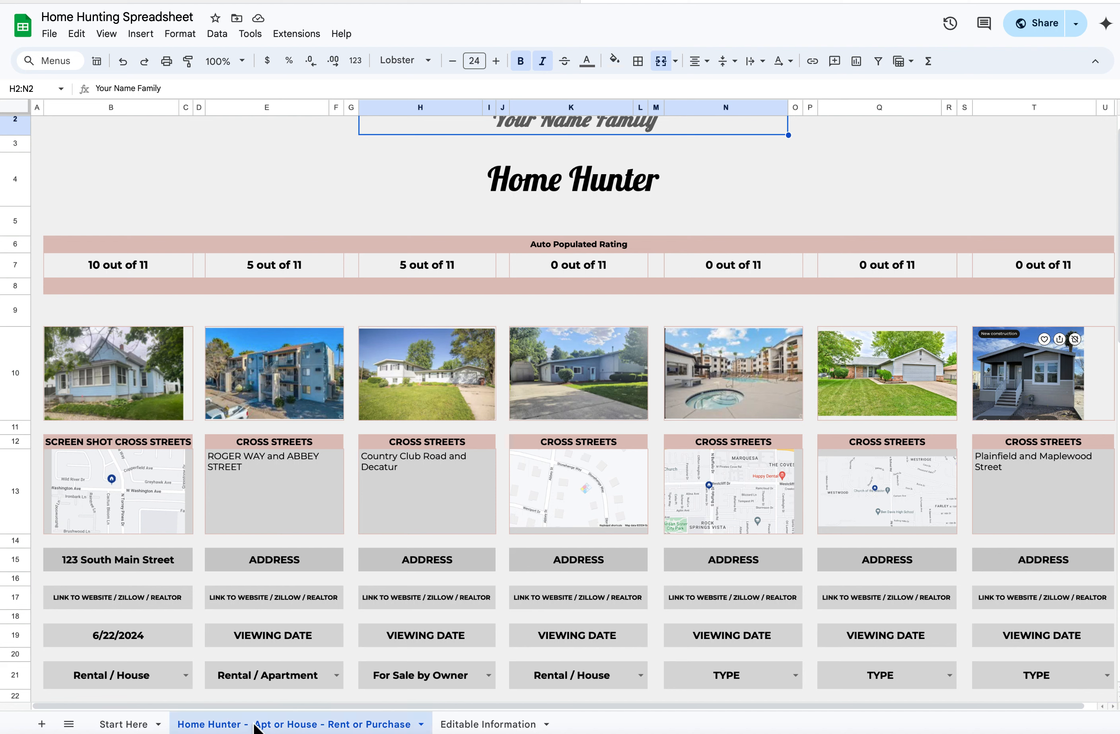
pyautogui.rightClick(255, 724)
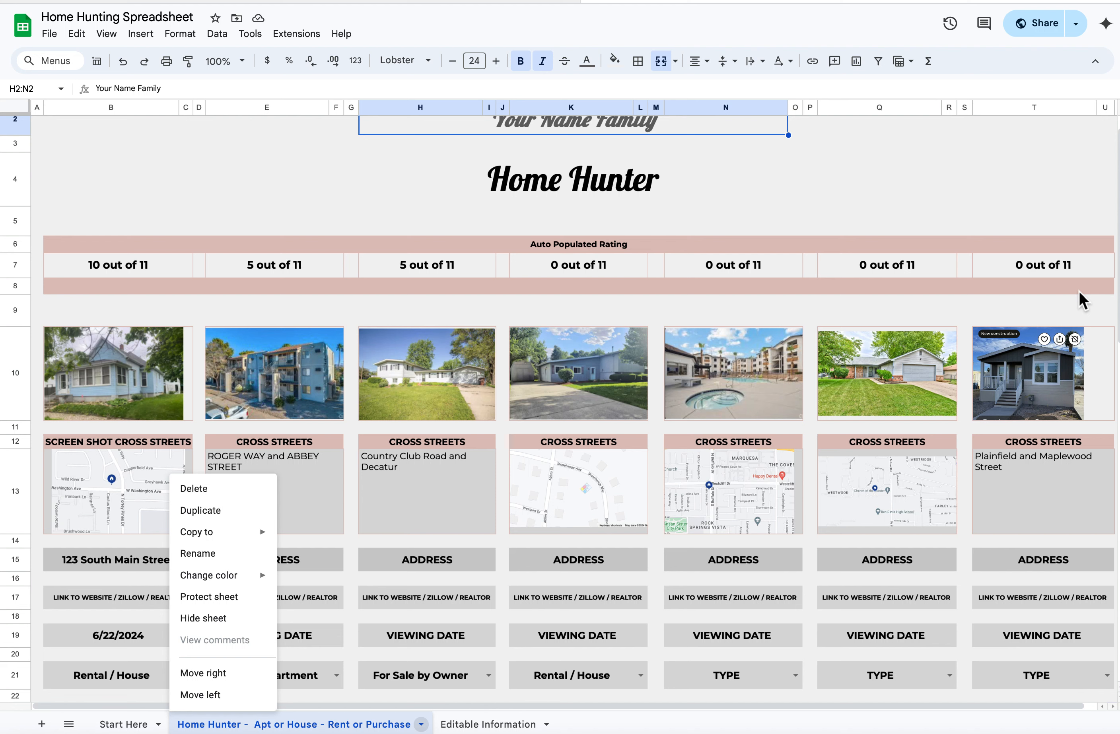
pyautogui.click(199, 177)
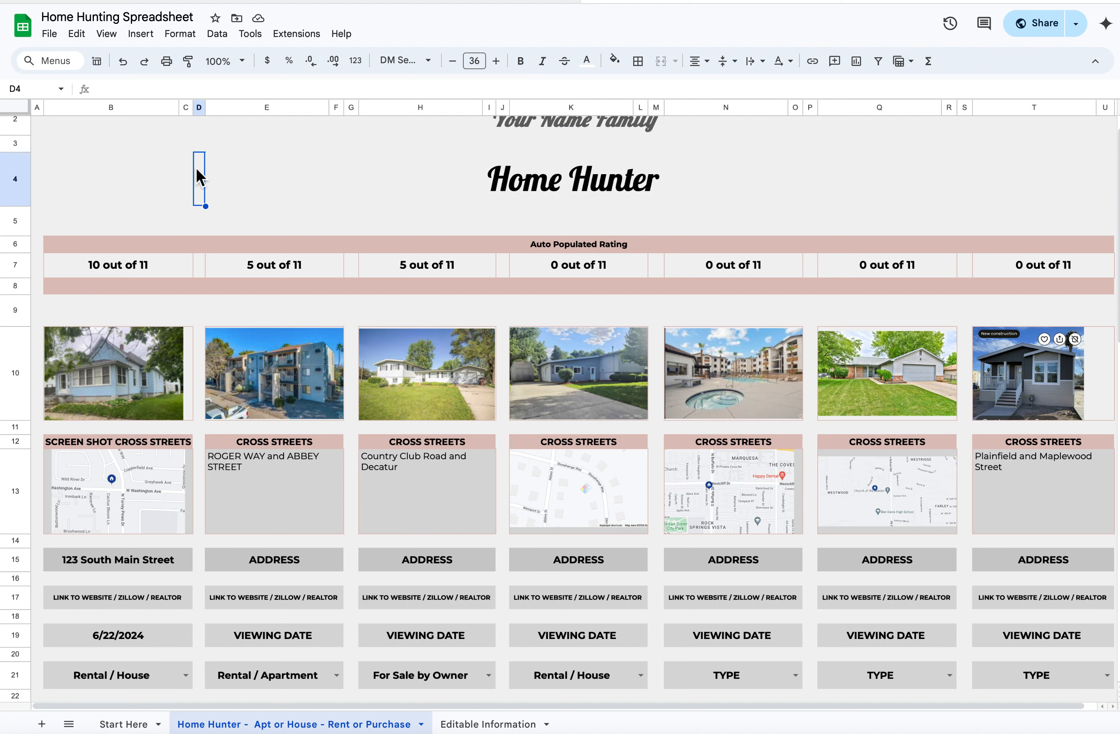
# Step: Look through the property photos in row 10, from the first property to the last
pyautogui.click(136, 373)
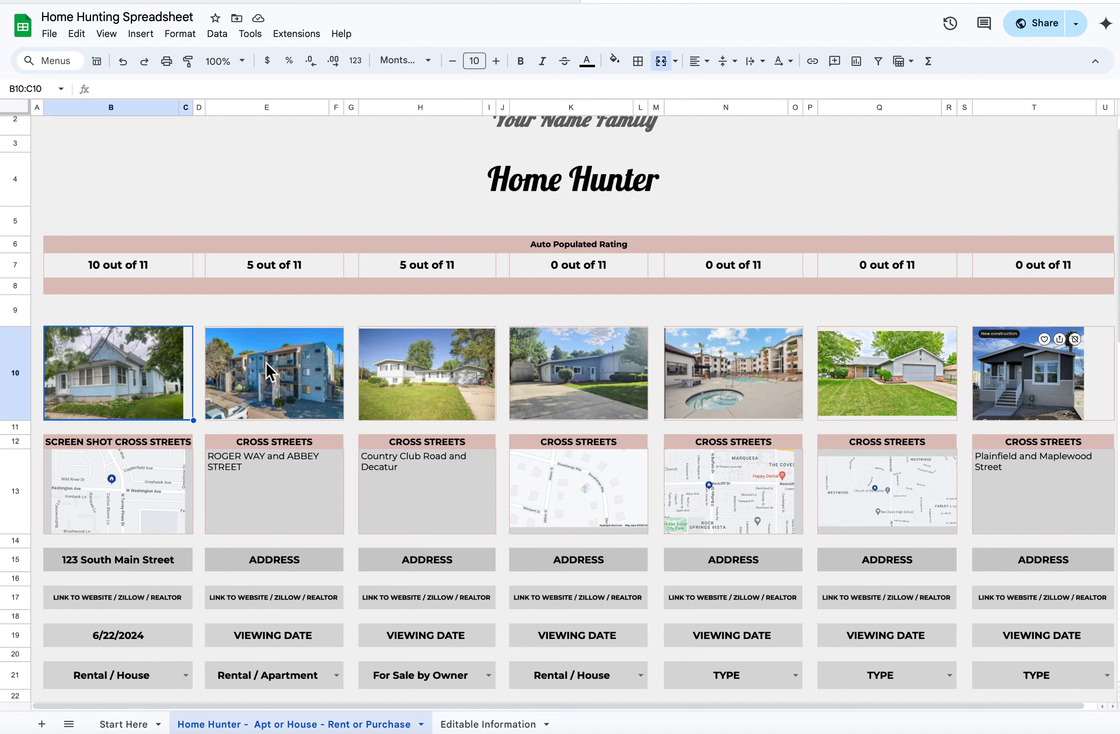
pyautogui.click(272, 372)
pyautogui.click(433, 360)
pyautogui.click(602, 363)
pyautogui.click(731, 364)
pyautogui.click(920, 360)
pyautogui.click(1017, 358)
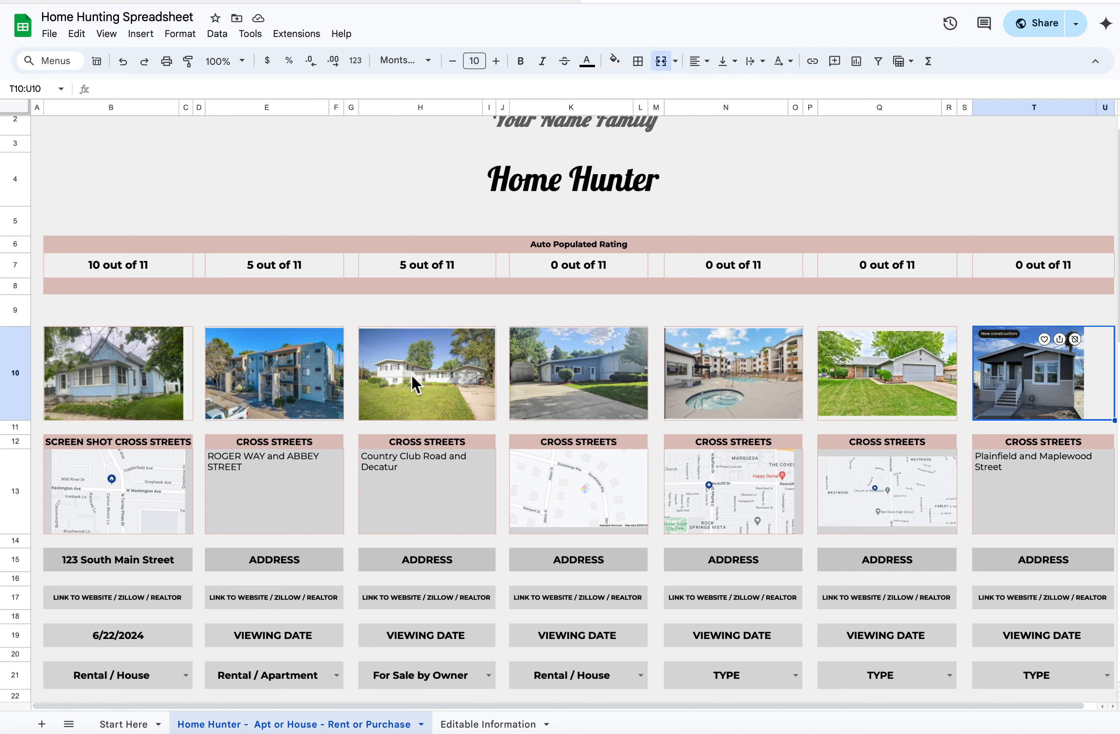
pyautogui.hscroll(1, 413, 381)
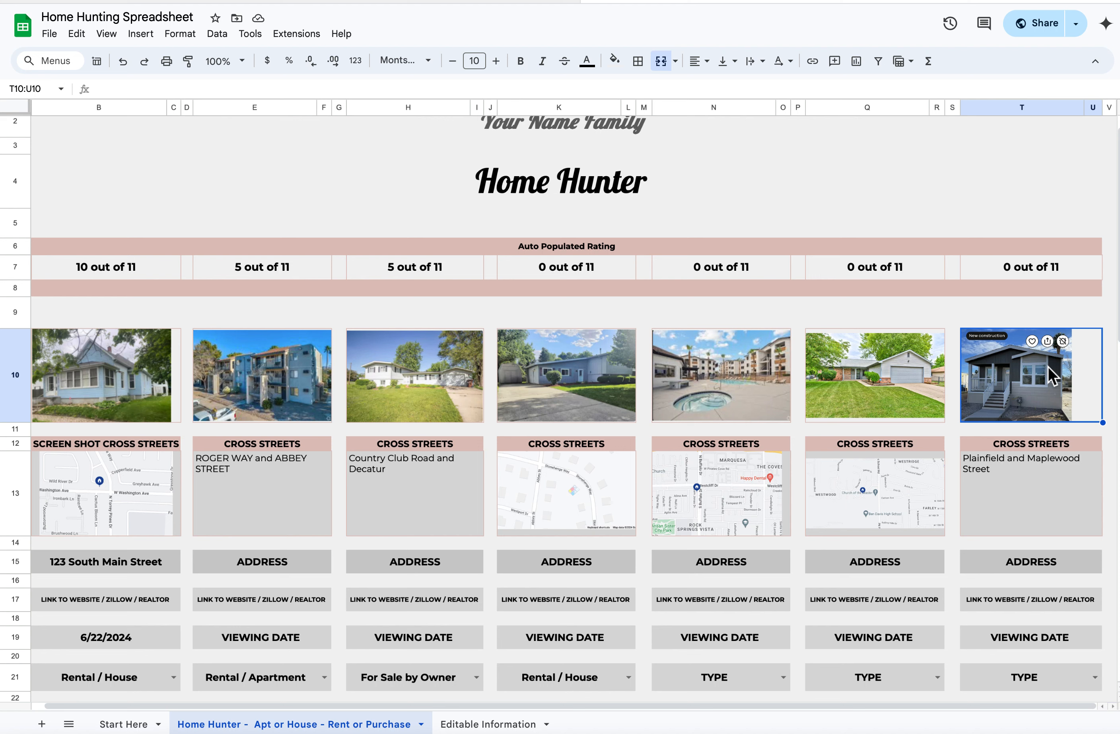
# Step: Look up the image insertion options for the last property's photo cell
pyautogui.click(141, 34)
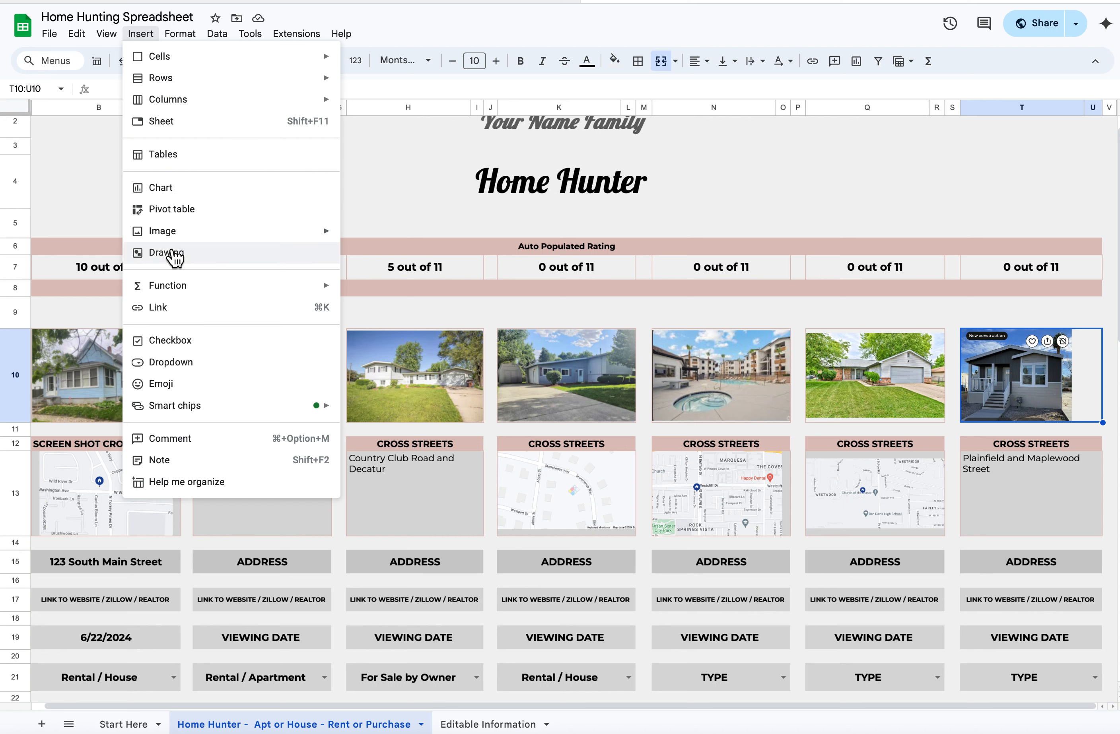
pyautogui.moveTo(177, 234)
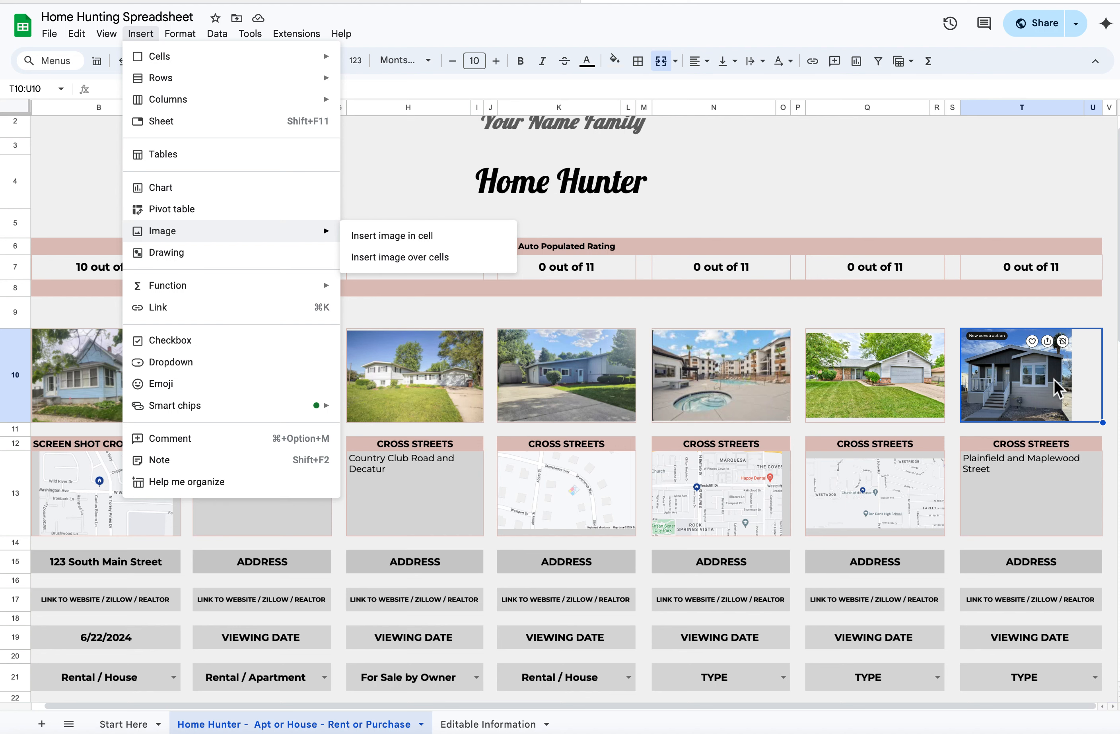
pyautogui.click(1005, 501)
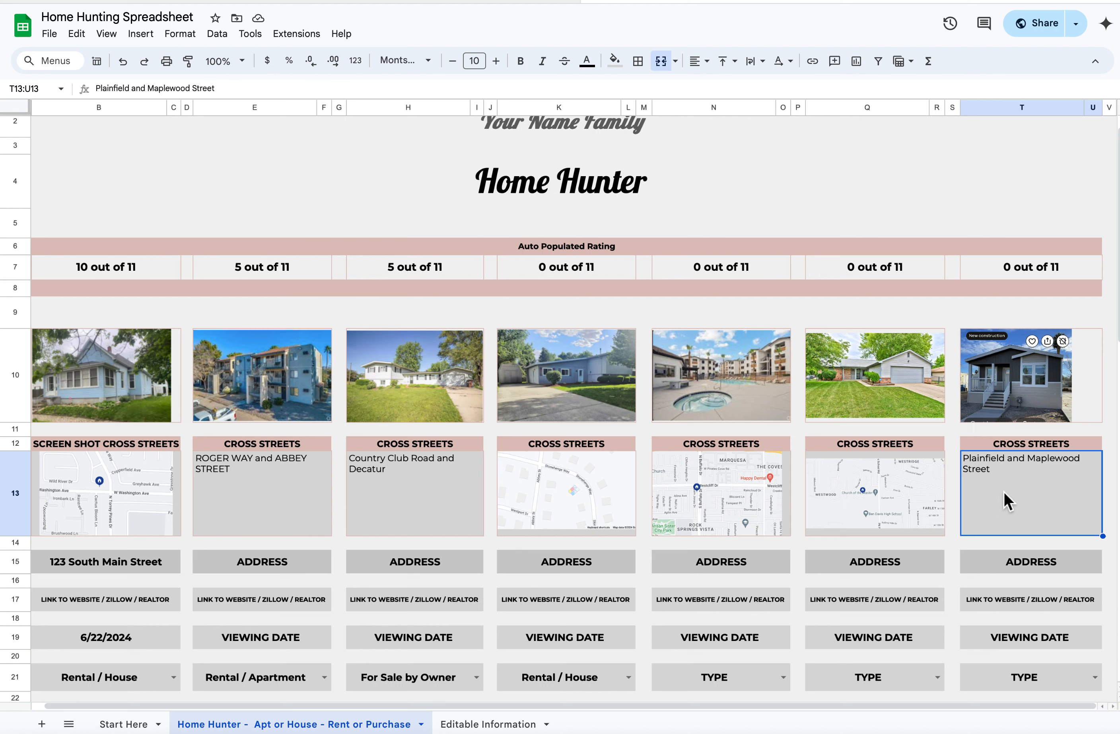
# Step: Examine the cross-streets entries in row 13, comparing the map screenshots with the written street names
pyautogui.click(125, 479)
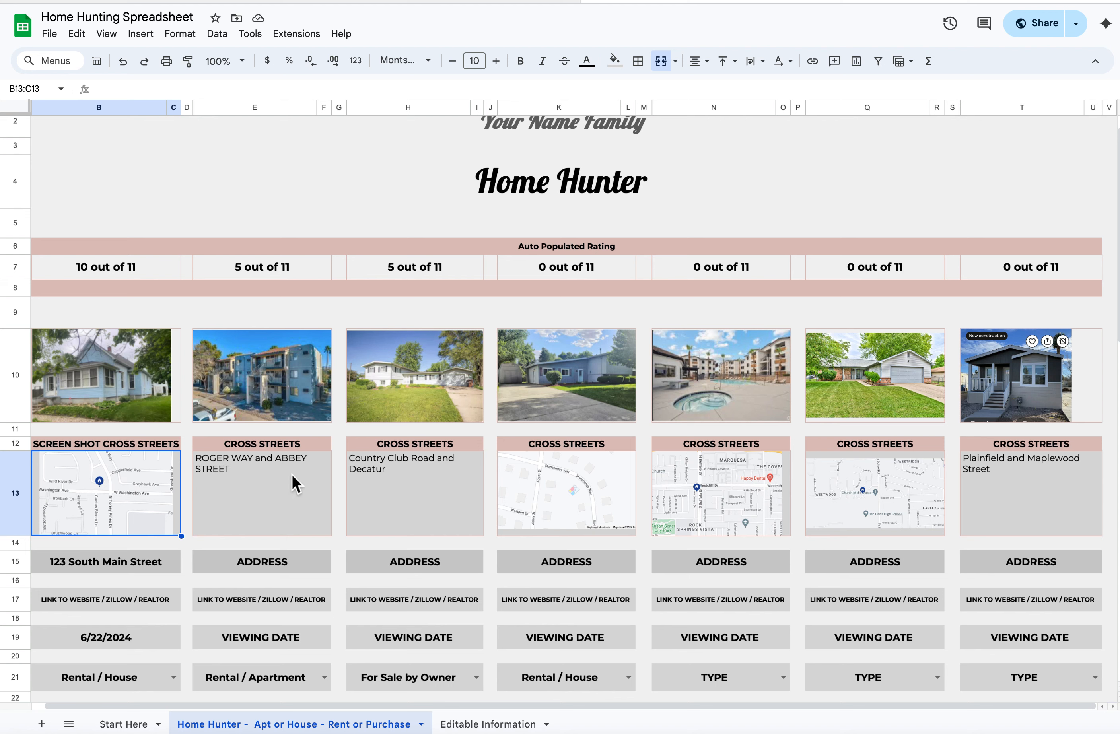
pyautogui.click(575, 480)
pyautogui.click(738, 484)
pyautogui.click(846, 496)
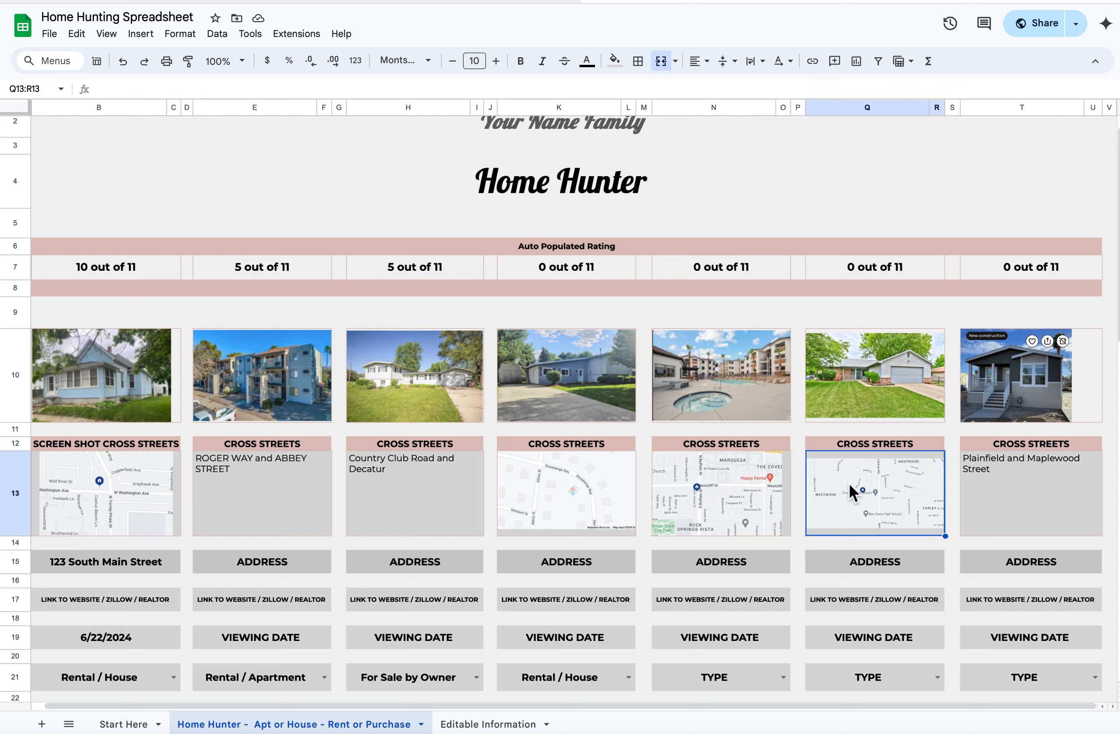
pyautogui.click(1026, 481)
pyautogui.click(265, 517)
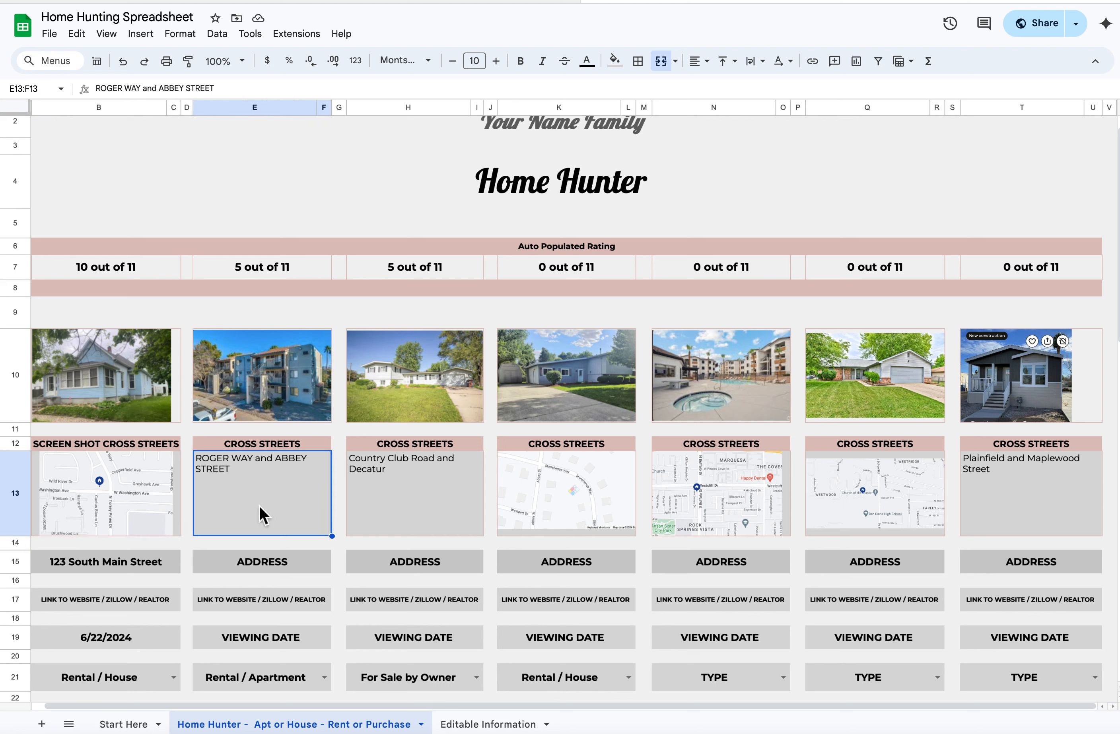
pyautogui.click(385, 503)
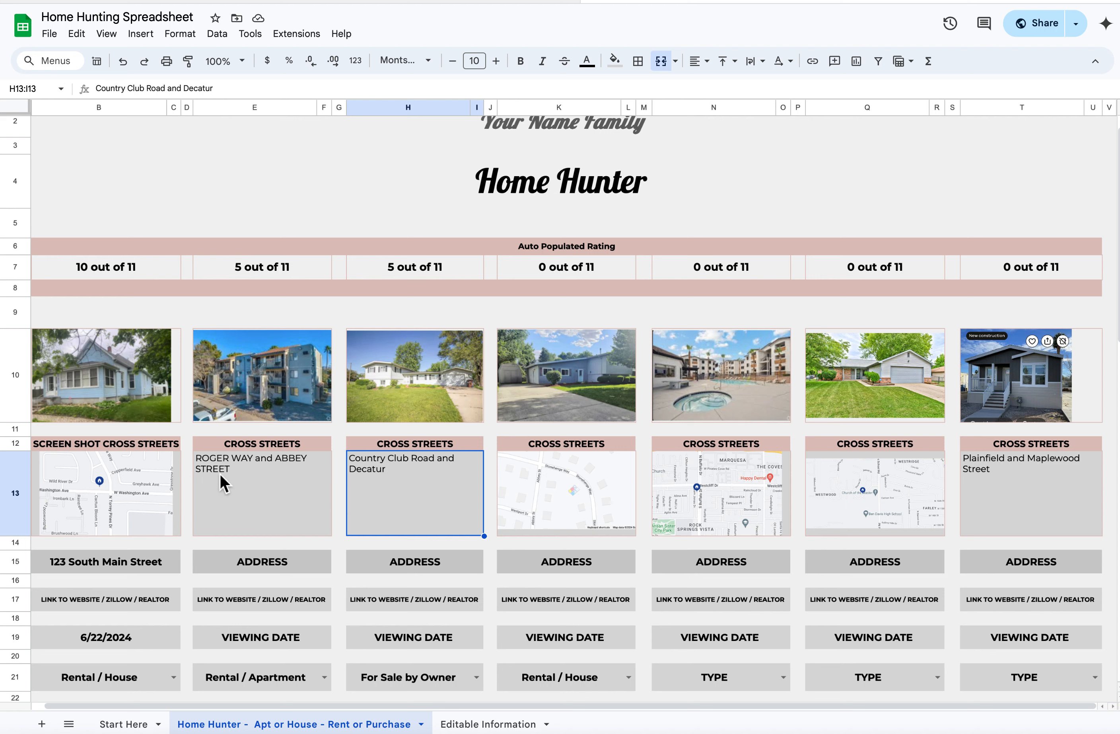
pyautogui.click(105, 476)
pyautogui.click(272, 478)
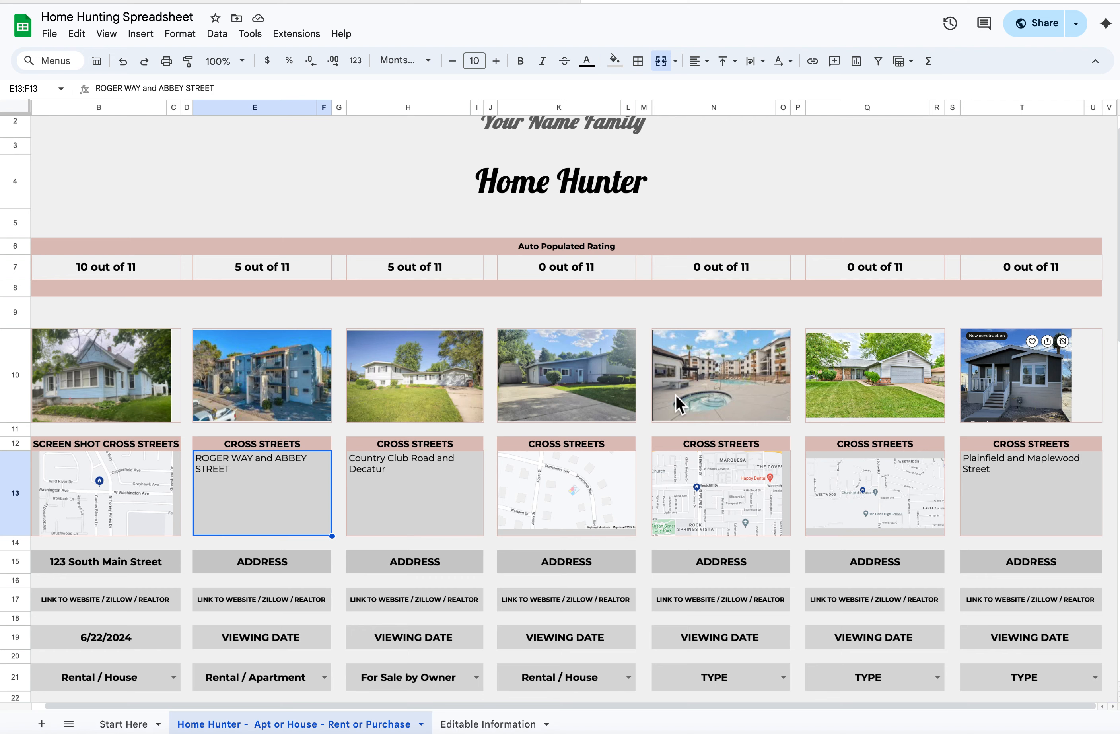
# Step: Inspect the first property's address and the listing link cells of the first two properties
pyautogui.scroll(-5, 676, 396)
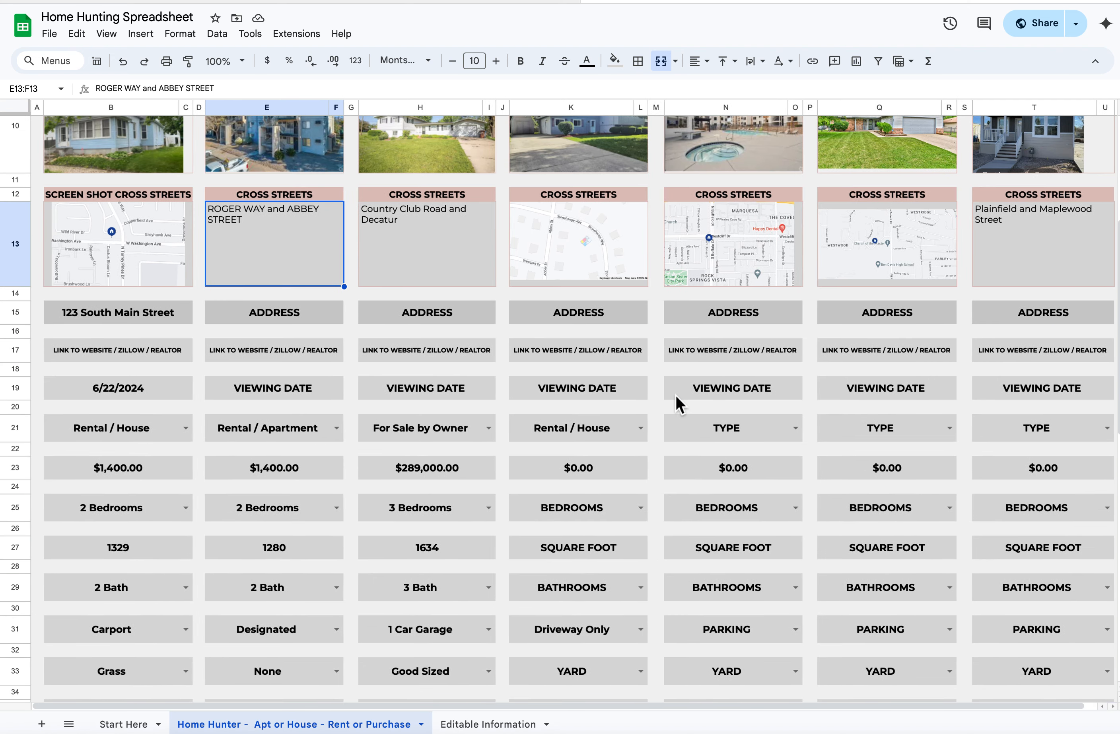
pyautogui.scroll(2, 675, 395)
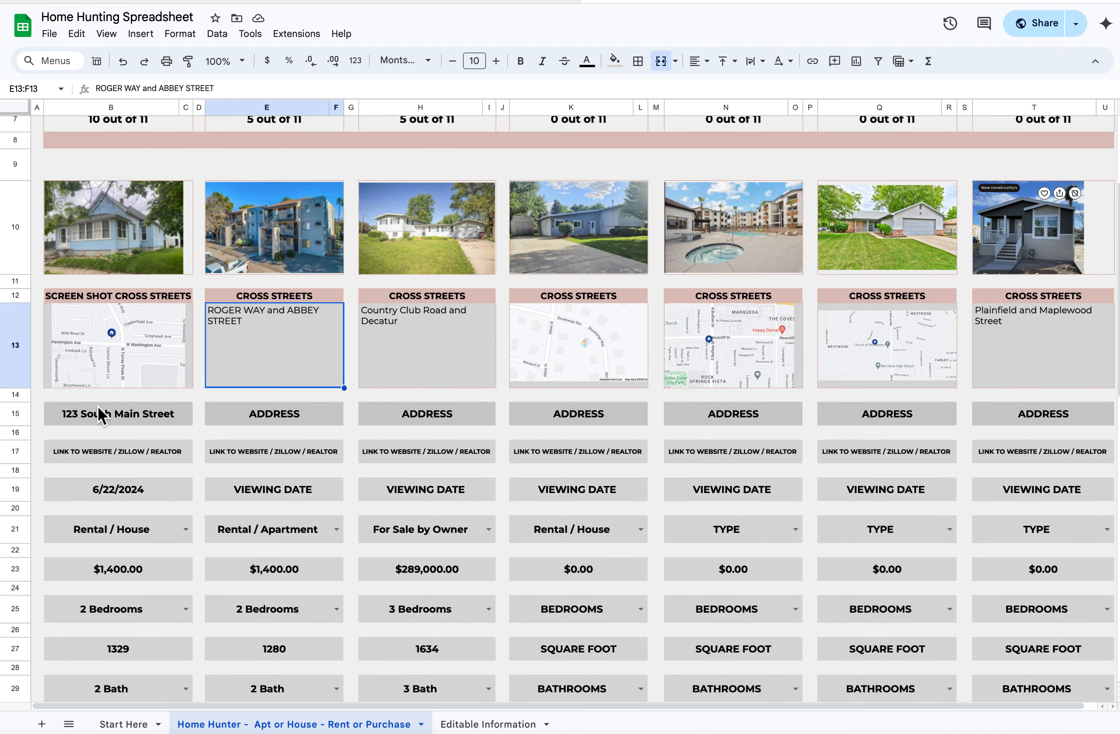
pyautogui.click(101, 416)
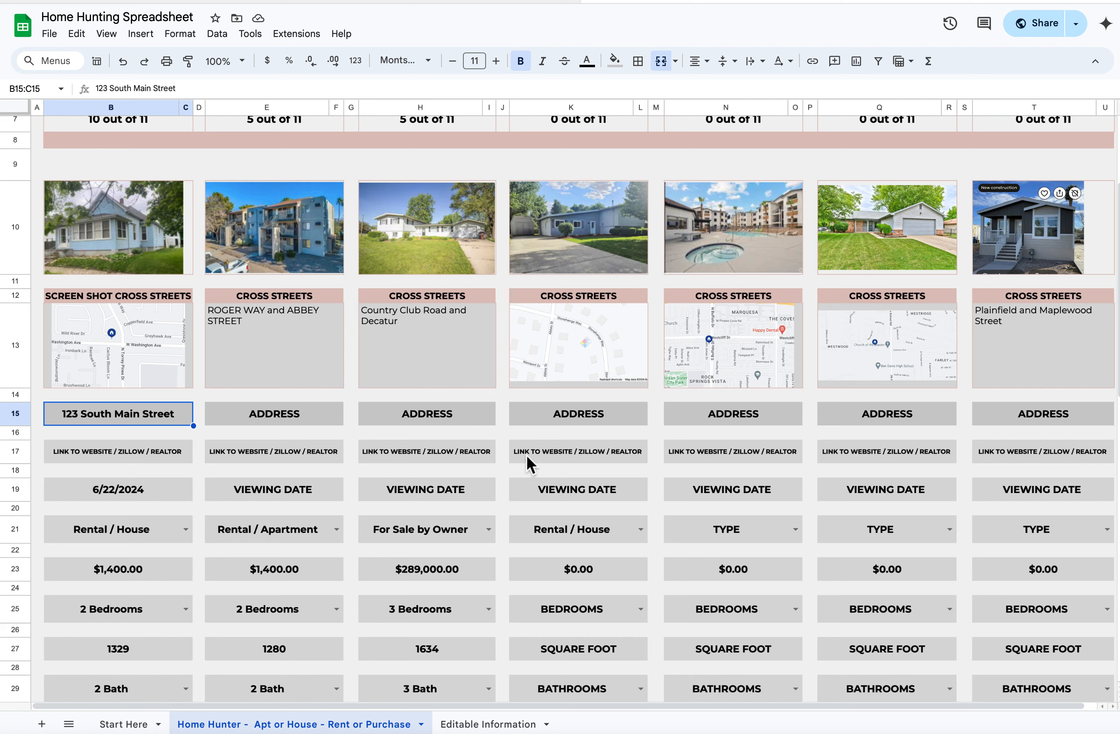
pyautogui.click(88, 458)
pyautogui.doubleClick(175, 461)
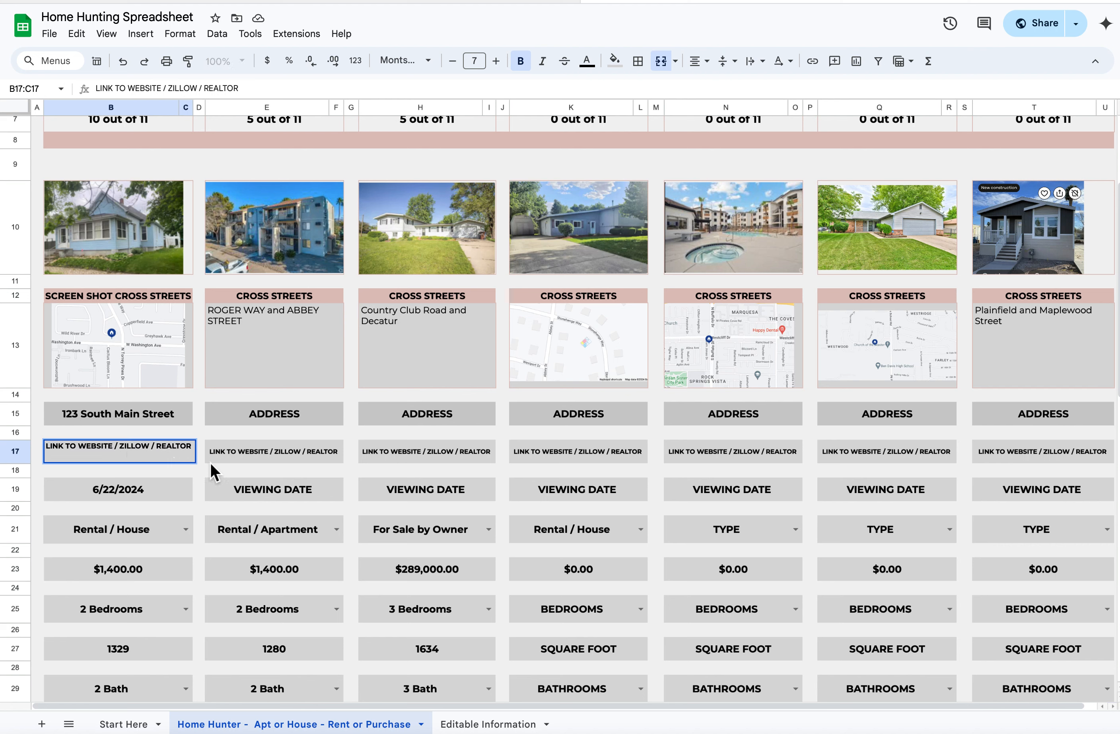
pyautogui.click(272, 458)
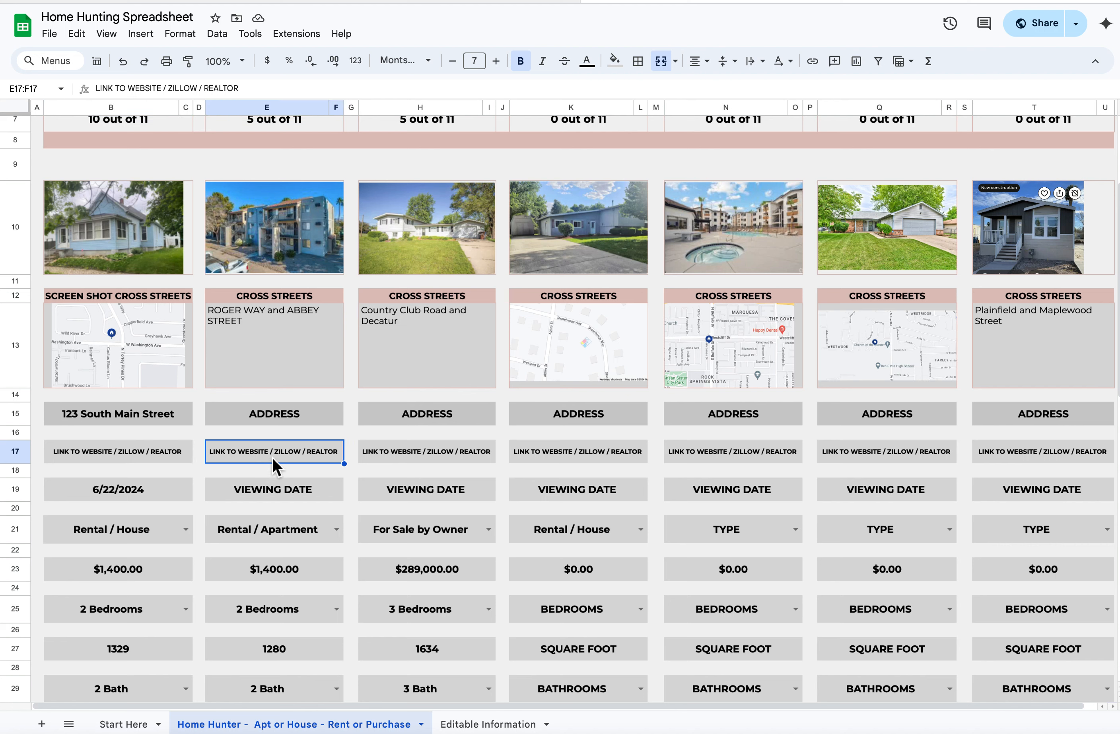
pyautogui.click(140, 454)
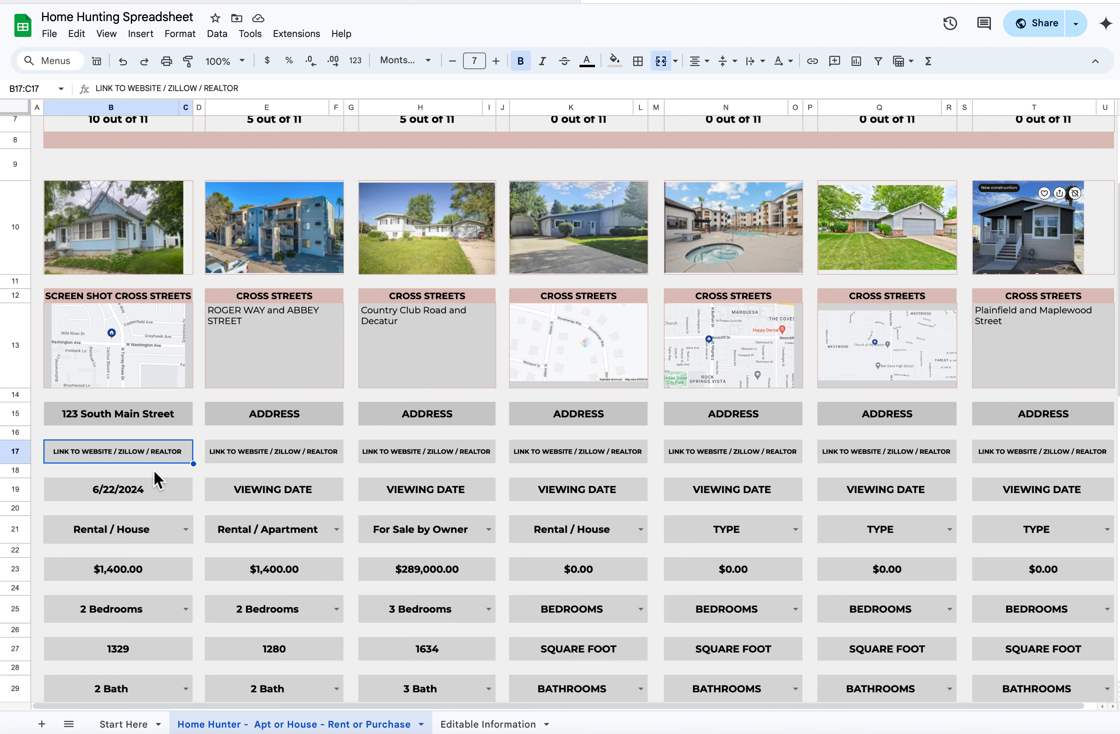
# Step: Look over the viewing date and type rows, and set the first property's type to TYPE
pyautogui.scroll(-3, 157, 482)
pyautogui.click(18, 413)
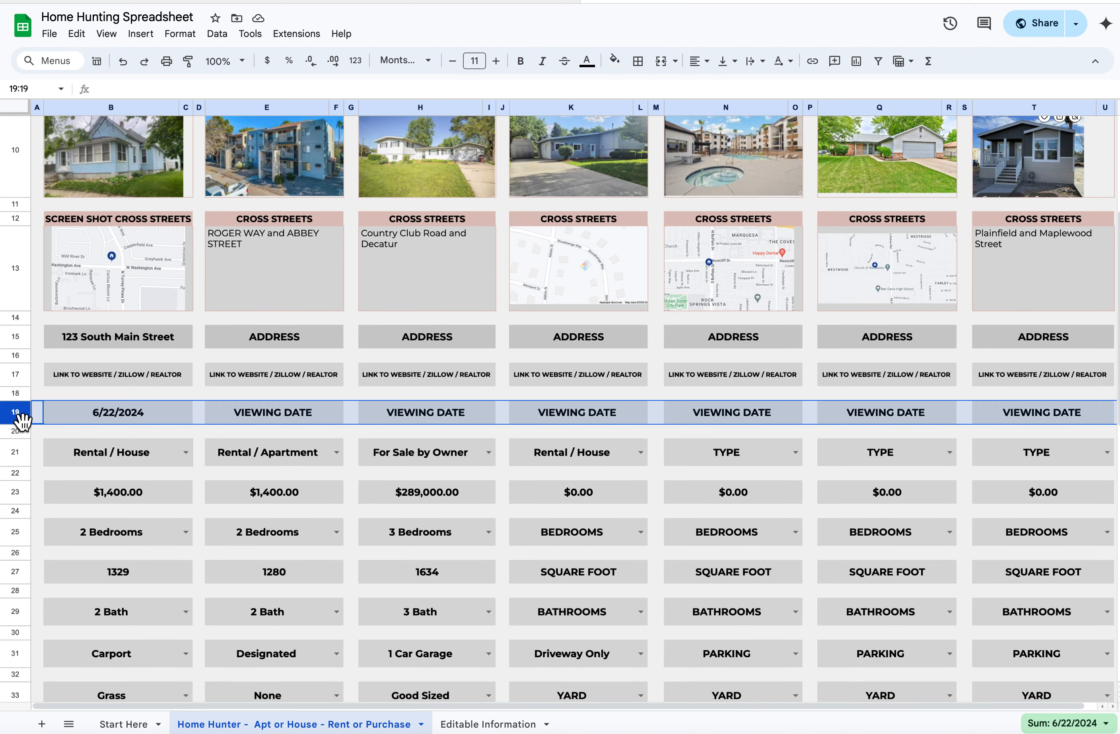
pyautogui.click(14, 453)
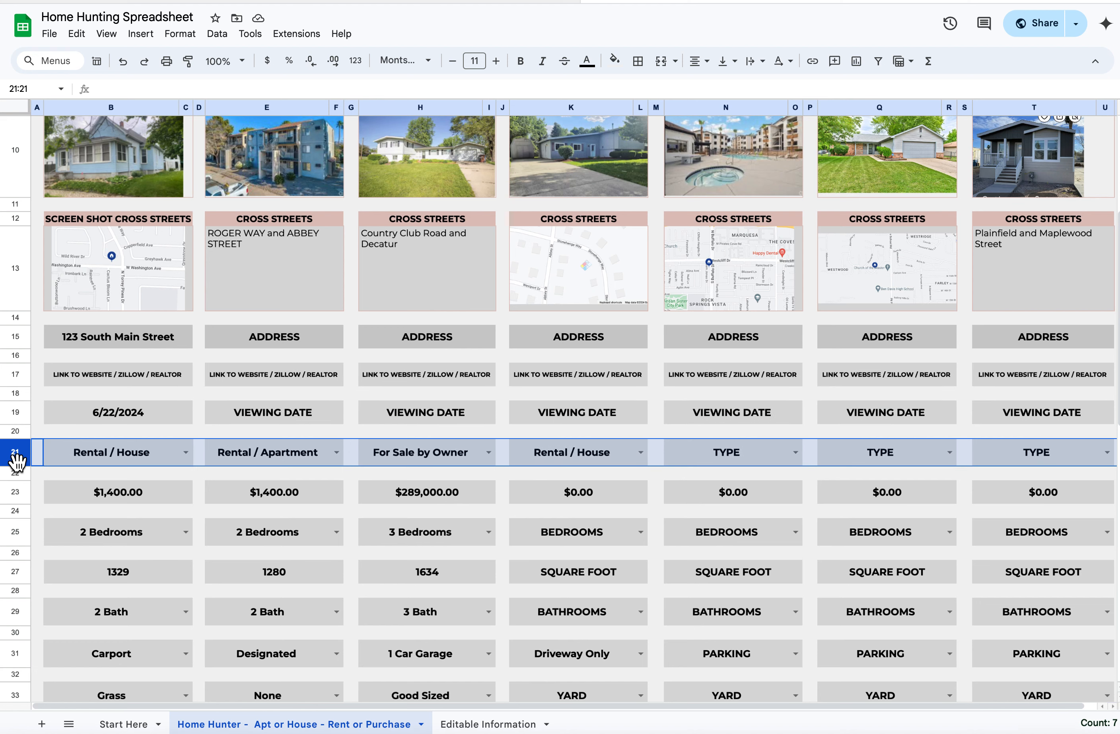
pyautogui.click(185, 453)
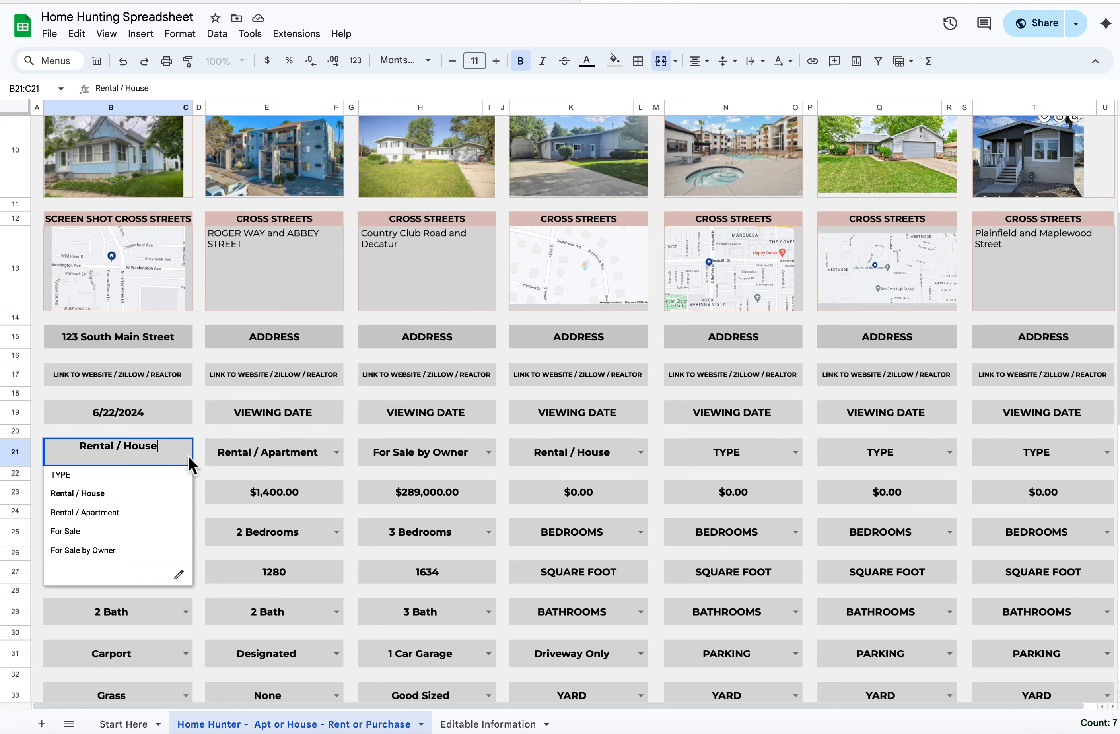
pyautogui.click(126, 475)
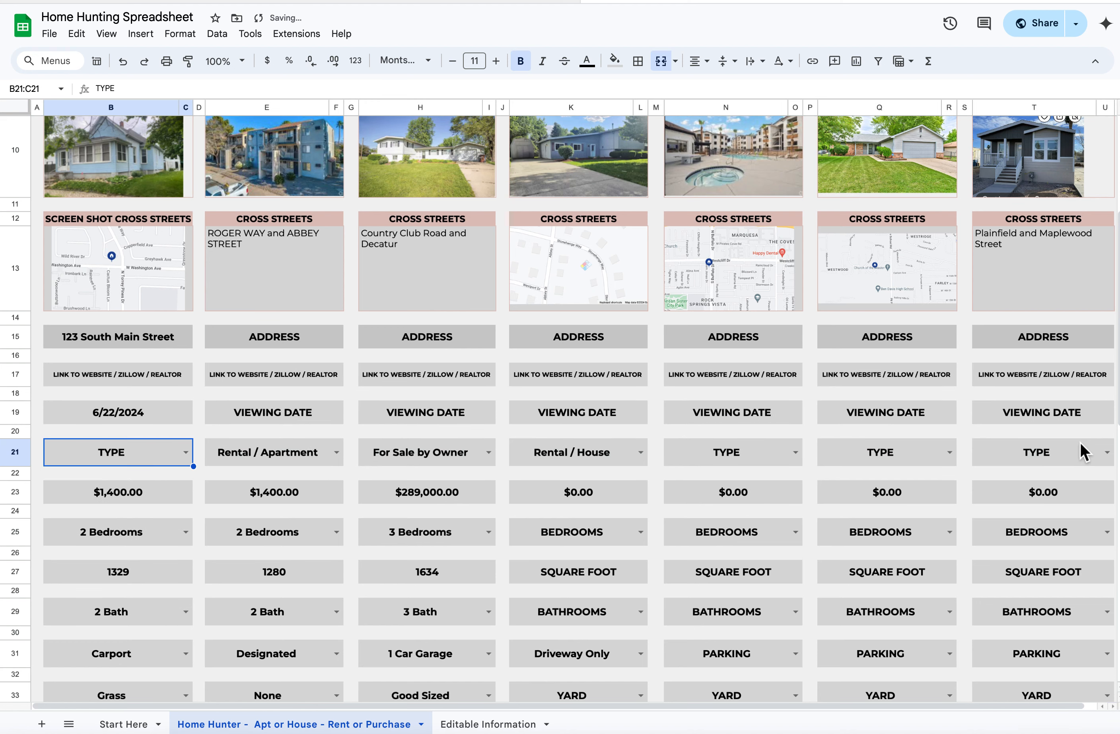
# Step: Review the available type choices for the first property without picking one
pyautogui.click(185, 452)
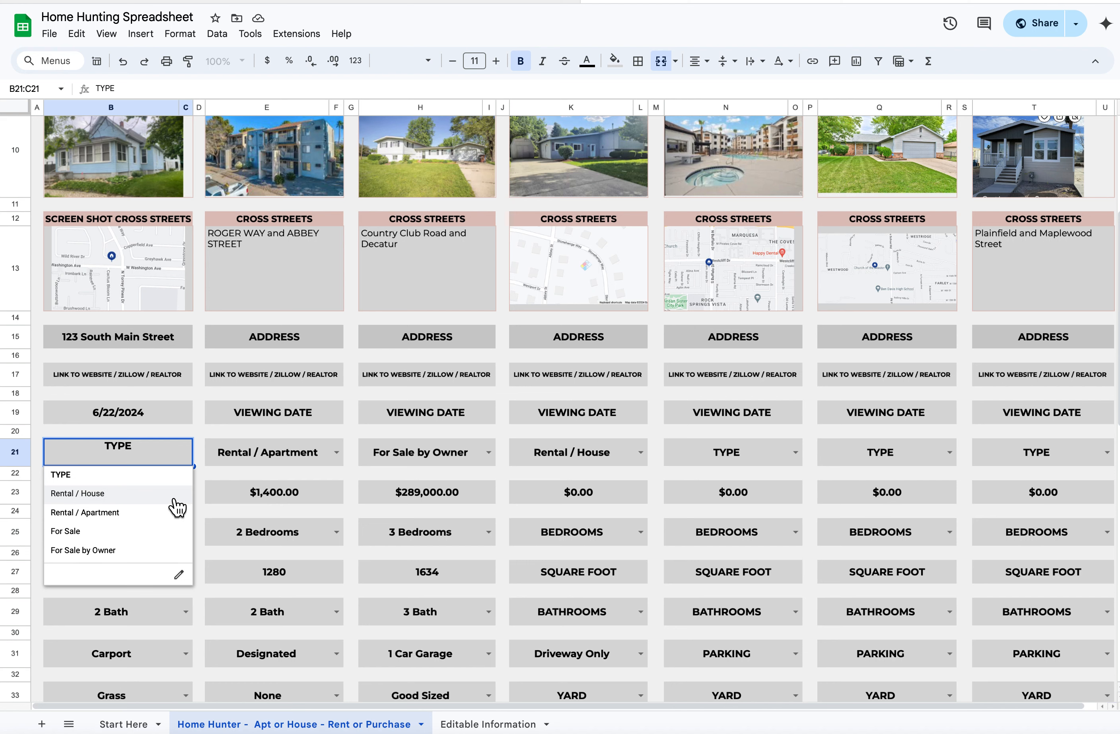
pyautogui.click(226, 461)
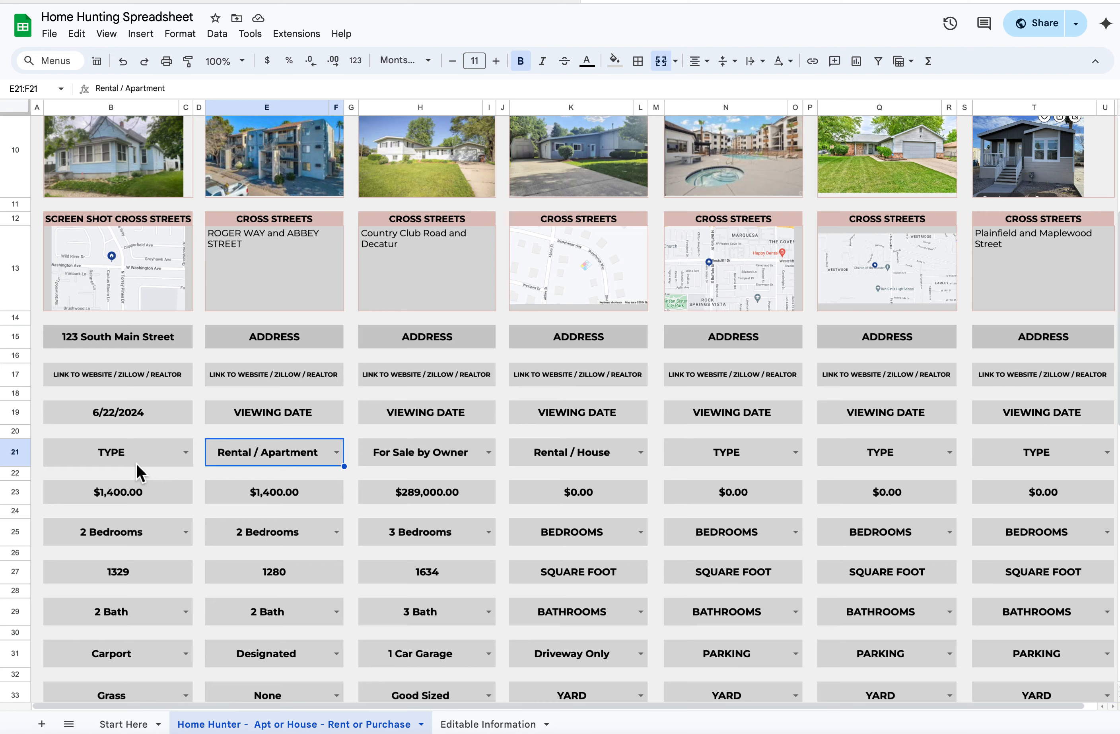
pyautogui.scroll(5, 138, 472)
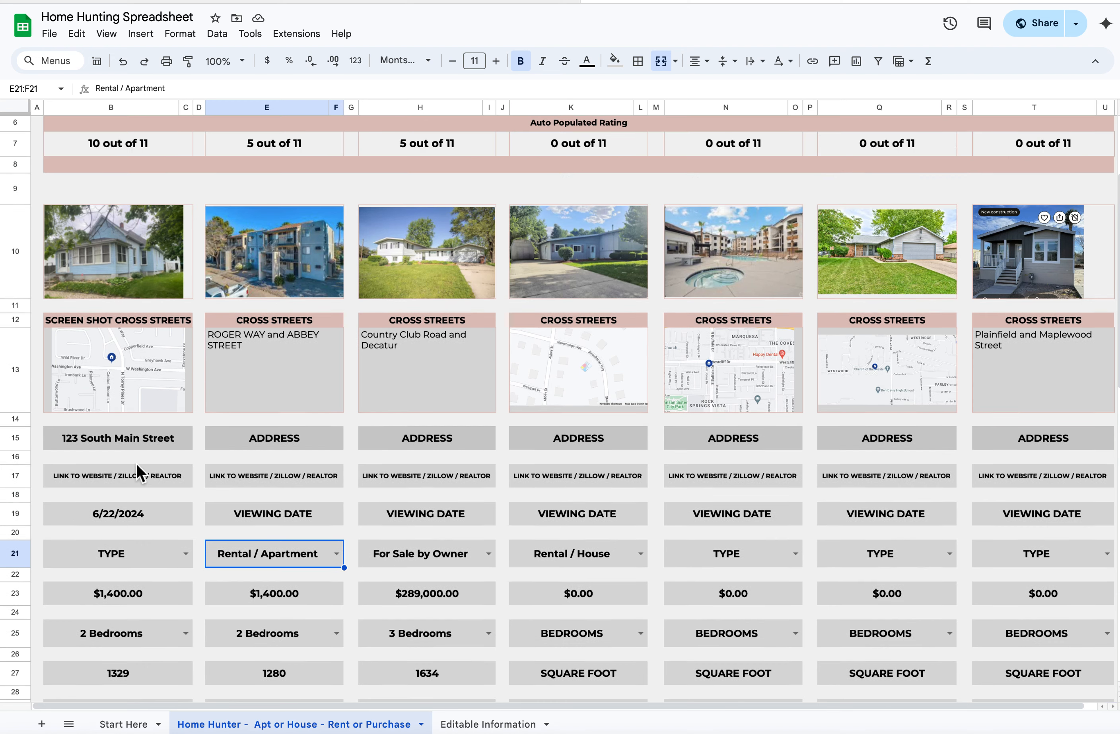
# Step: Delete the seventh property's photo in row 10 and view the image insertion options without inserting a new picture
pyautogui.click(1039, 353)
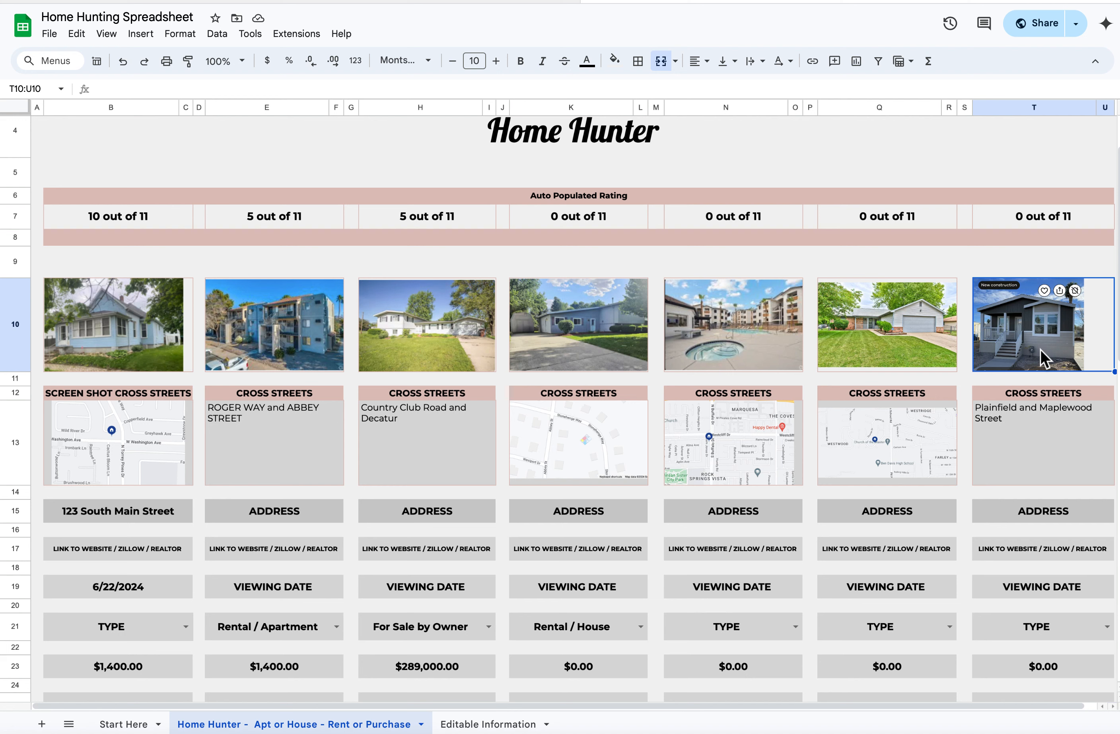
pyautogui.press('Delete')
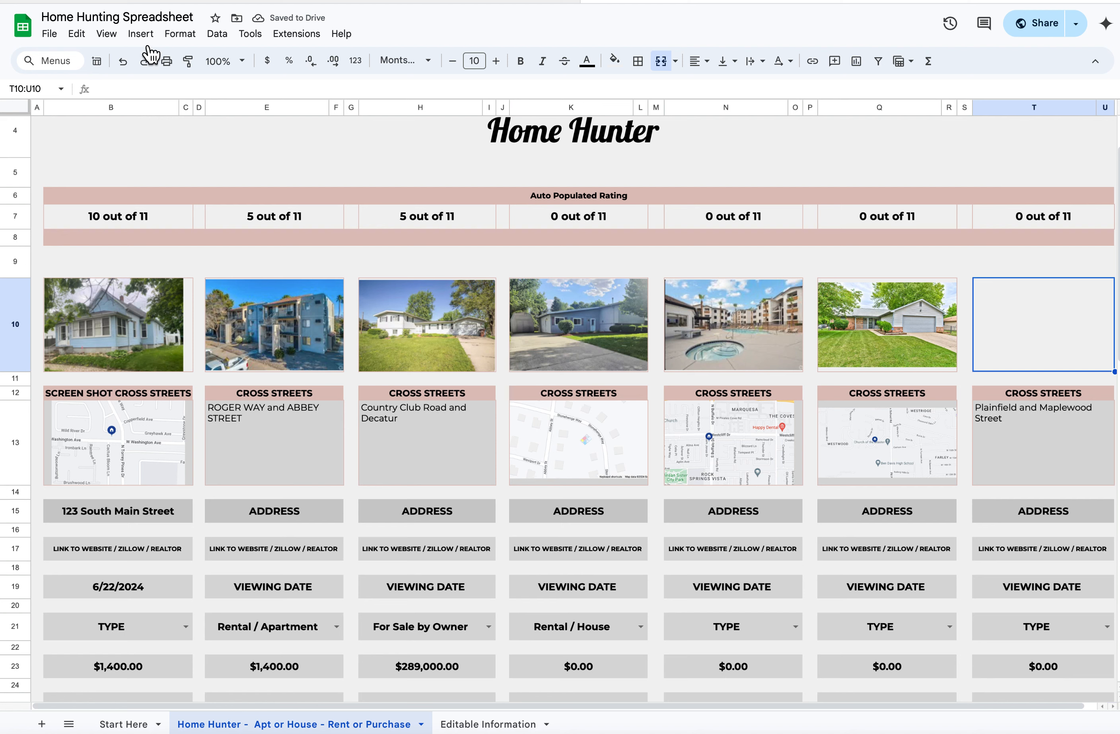
pyautogui.click(143, 34)
pyautogui.moveTo(176, 237)
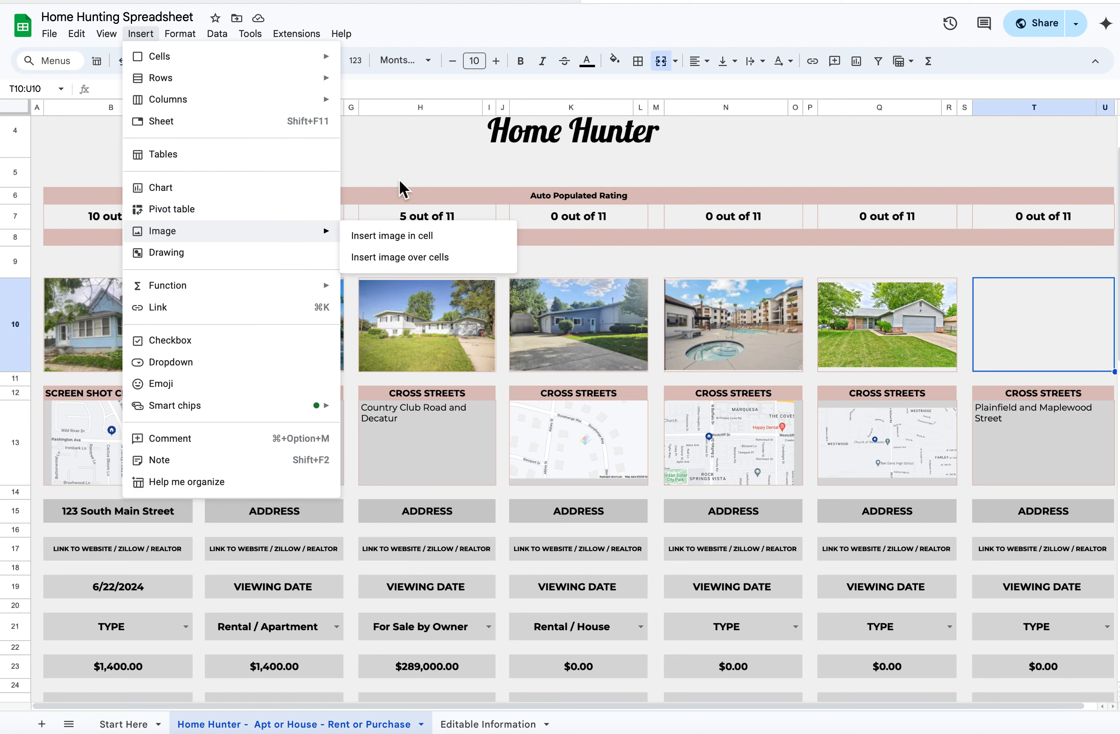
pyautogui.click(385, 165)
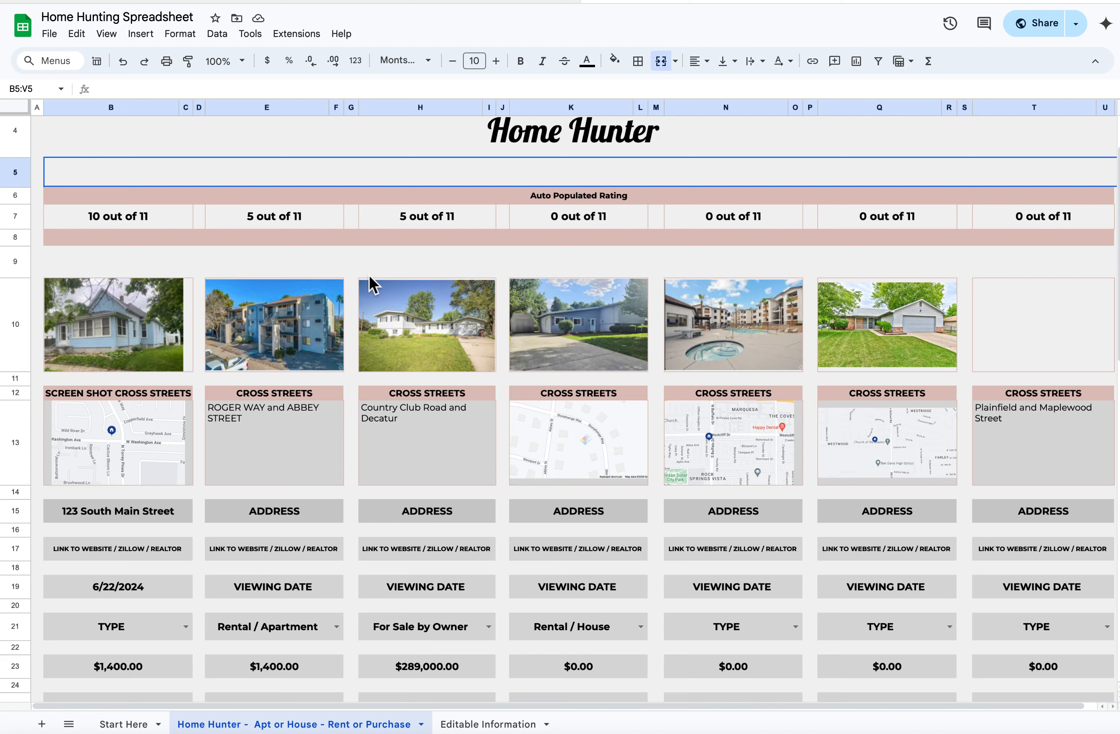
# Step: Inspect the price row 23 and the third property's price cell
pyautogui.scroll(-3, 370, 279)
pyautogui.hscroll(-1, 426, 403)
pyautogui.scroll(-3, 426, 403)
pyautogui.click(22, 399)
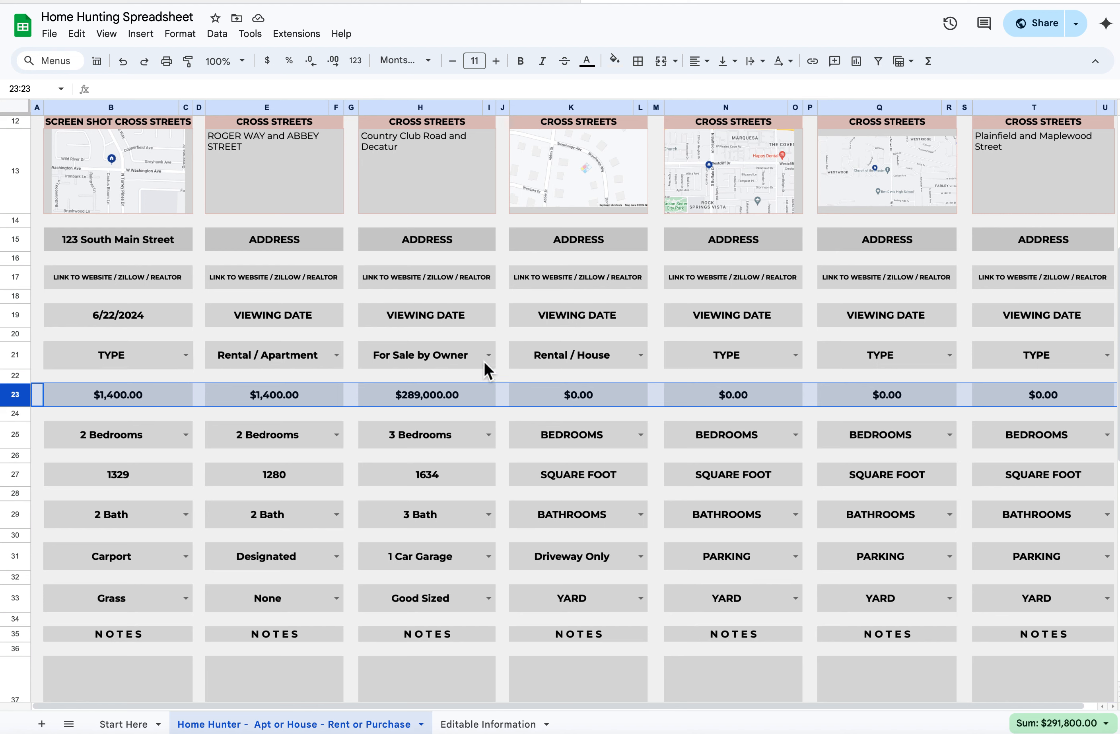
pyautogui.click(479, 400)
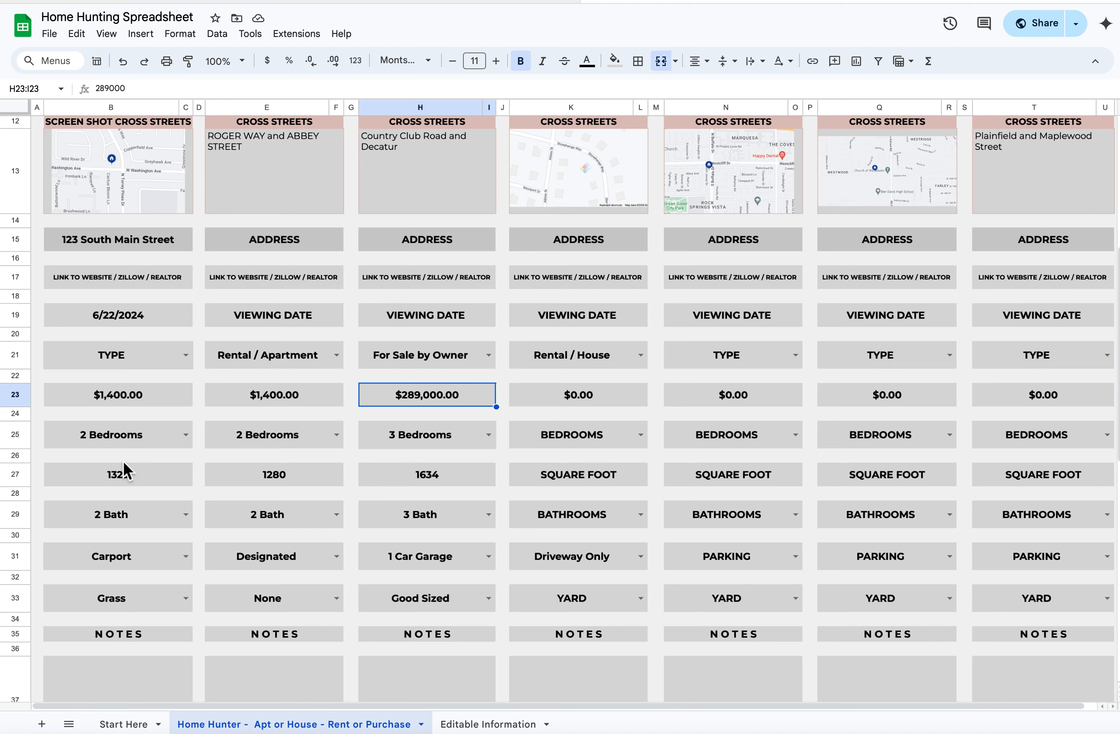
# Step: Examine the bedrooms row 25 and review the bedroom choices for the seventh property without picking one
pyautogui.click(14, 435)
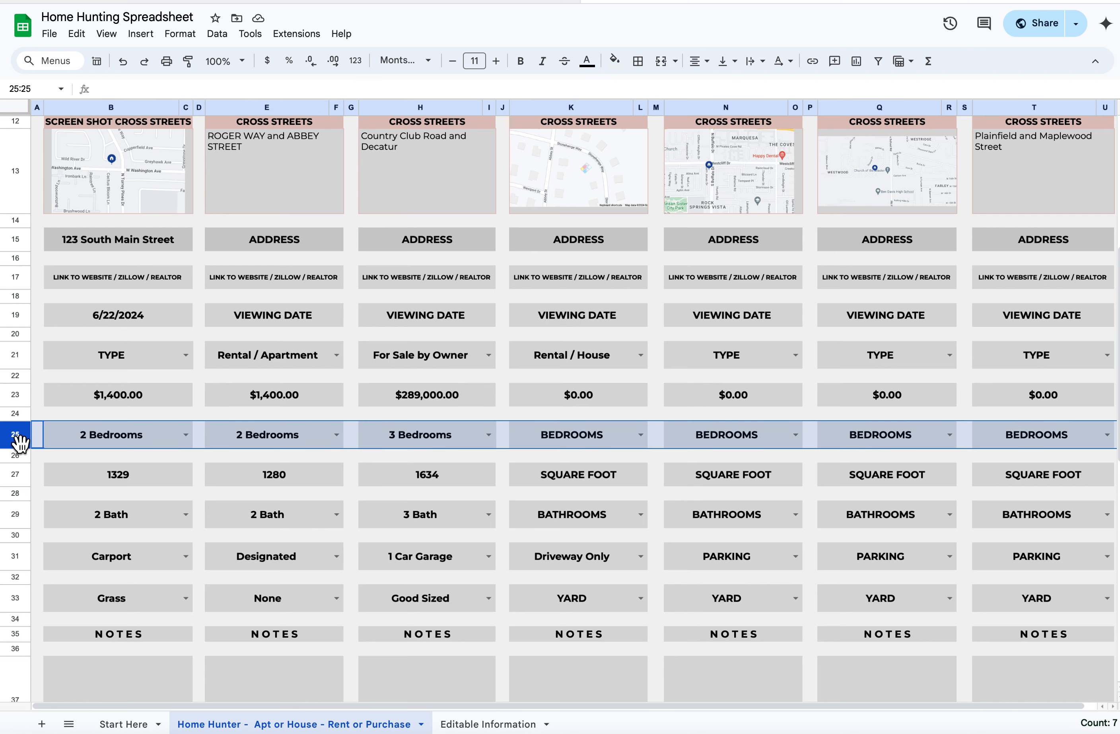
pyautogui.click(1106, 435)
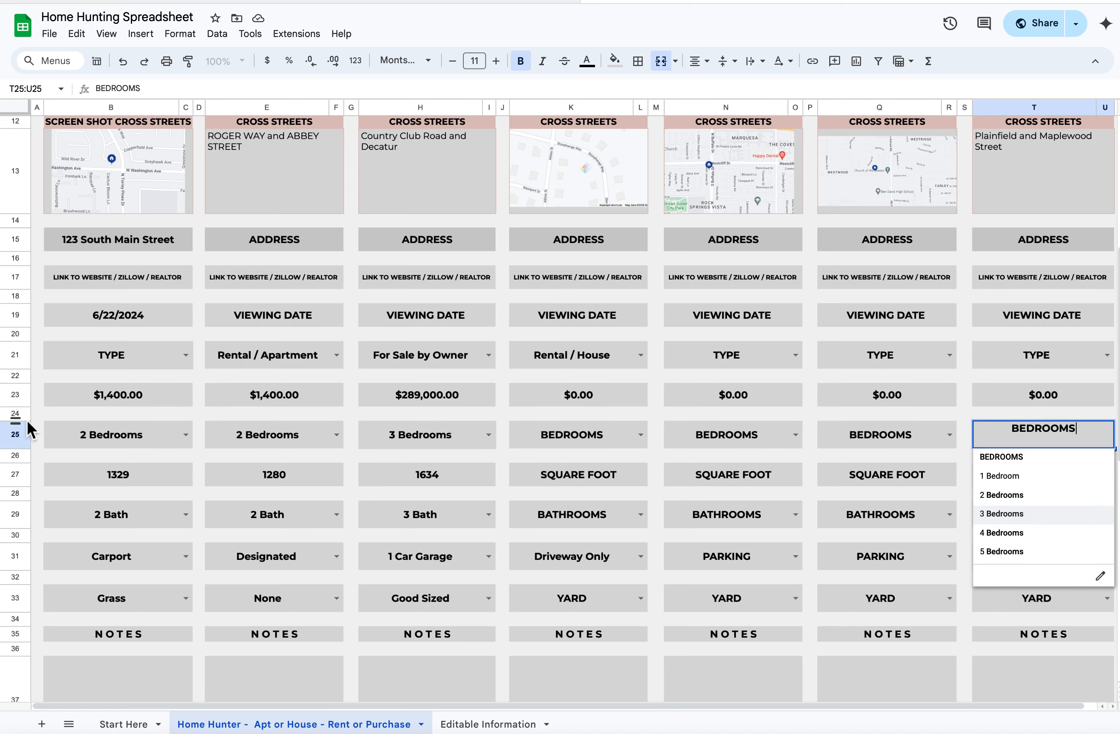
pyautogui.click(19, 443)
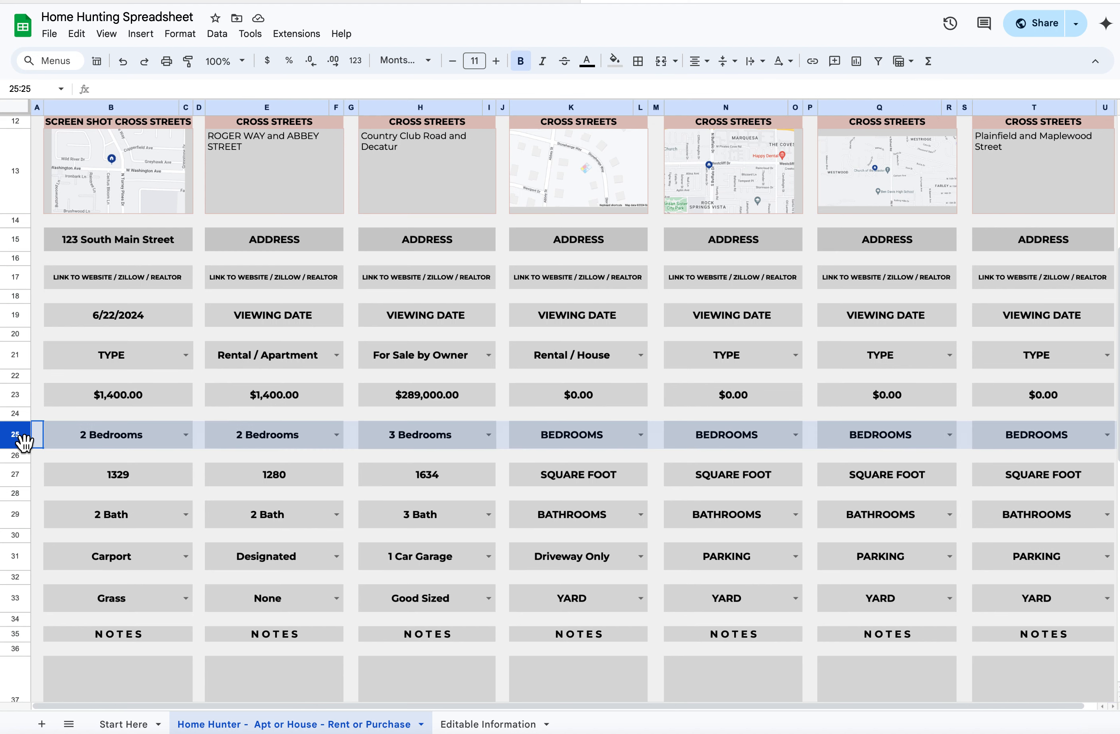
# Step: Look over the square footage row 27 and bathrooms row 29, and review the fourth property's bathroom choices
pyautogui.click(22, 477)
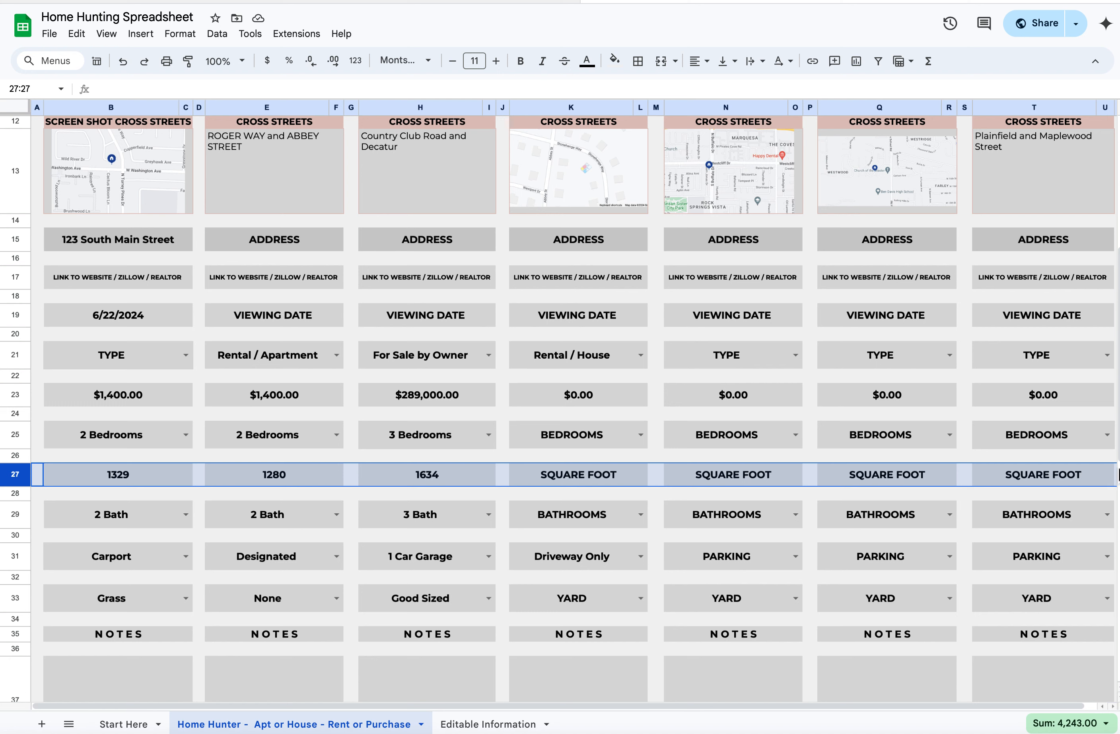
pyautogui.click(19, 520)
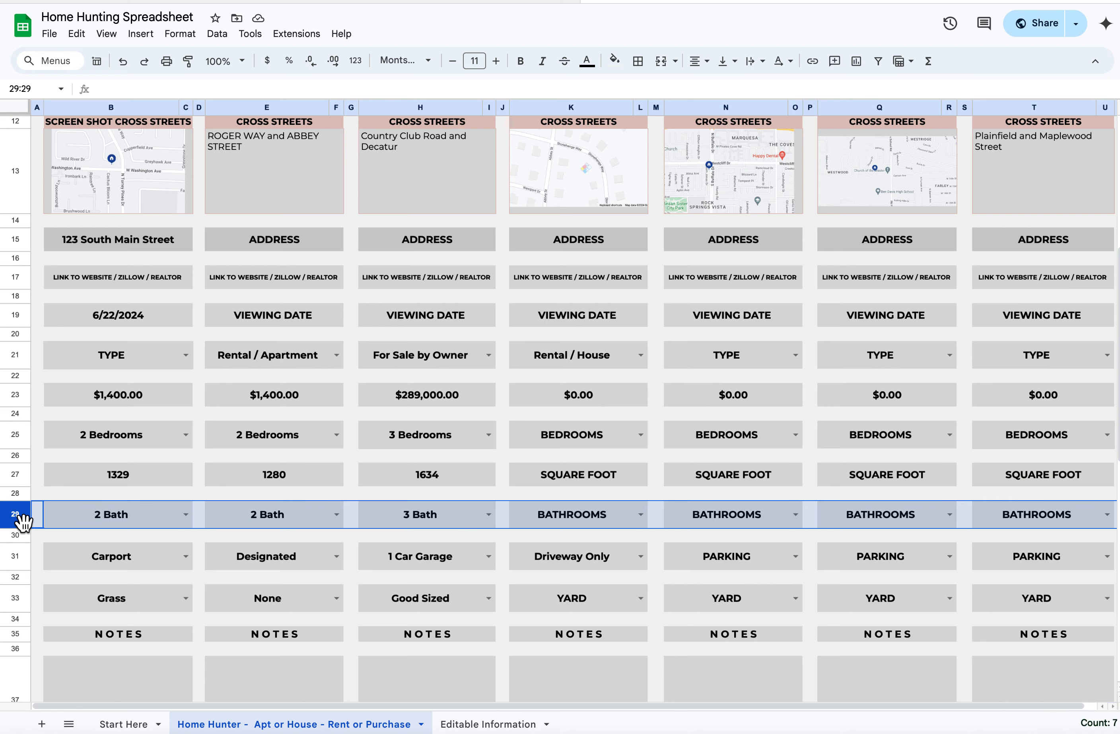
pyautogui.click(641, 515)
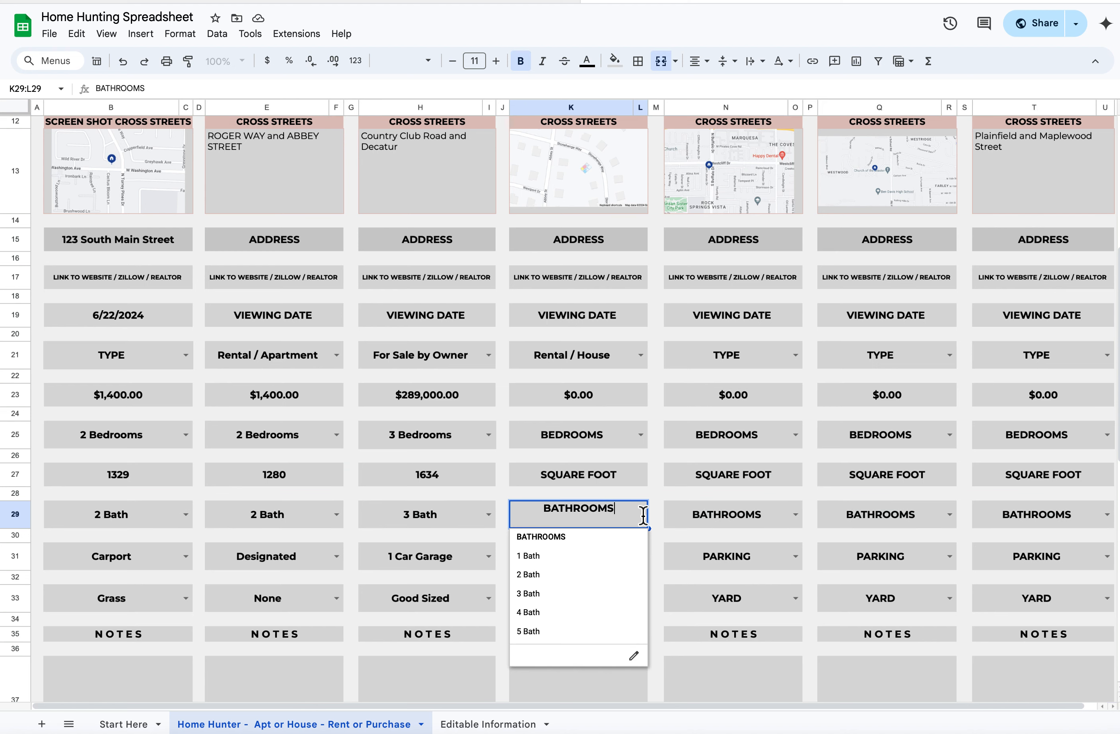
# Step: Examine the parking row 31 and read through the parking choices for the fifth property
pyautogui.click(24, 557)
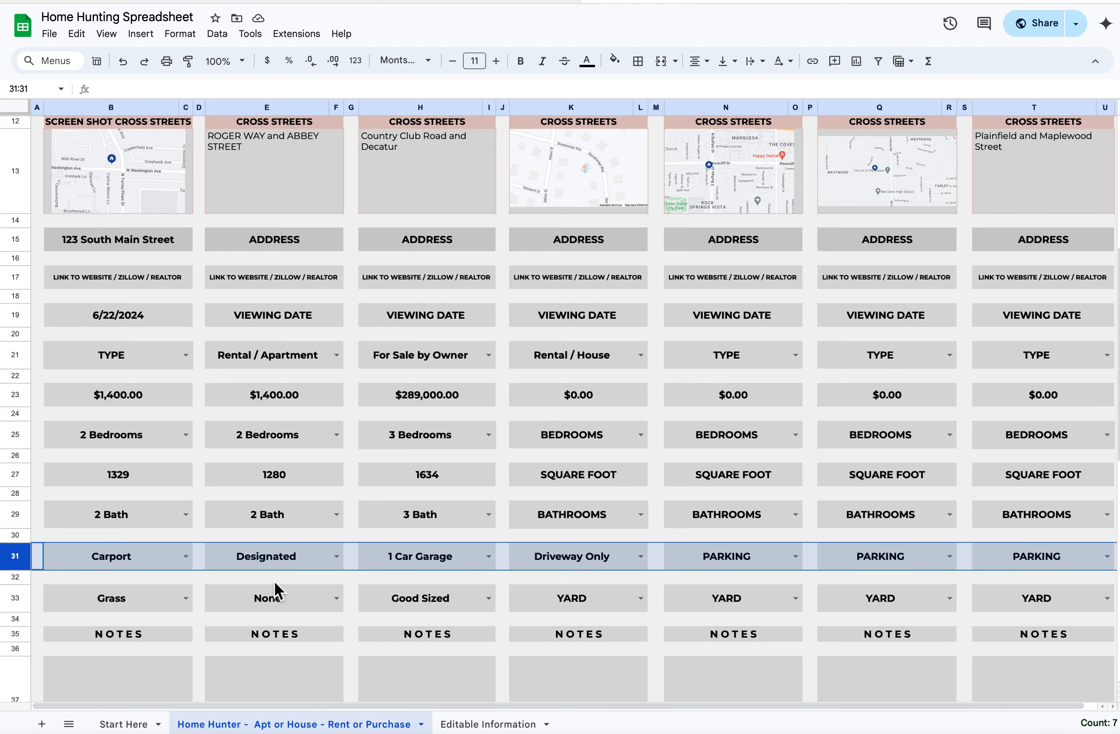
pyautogui.click(794, 561)
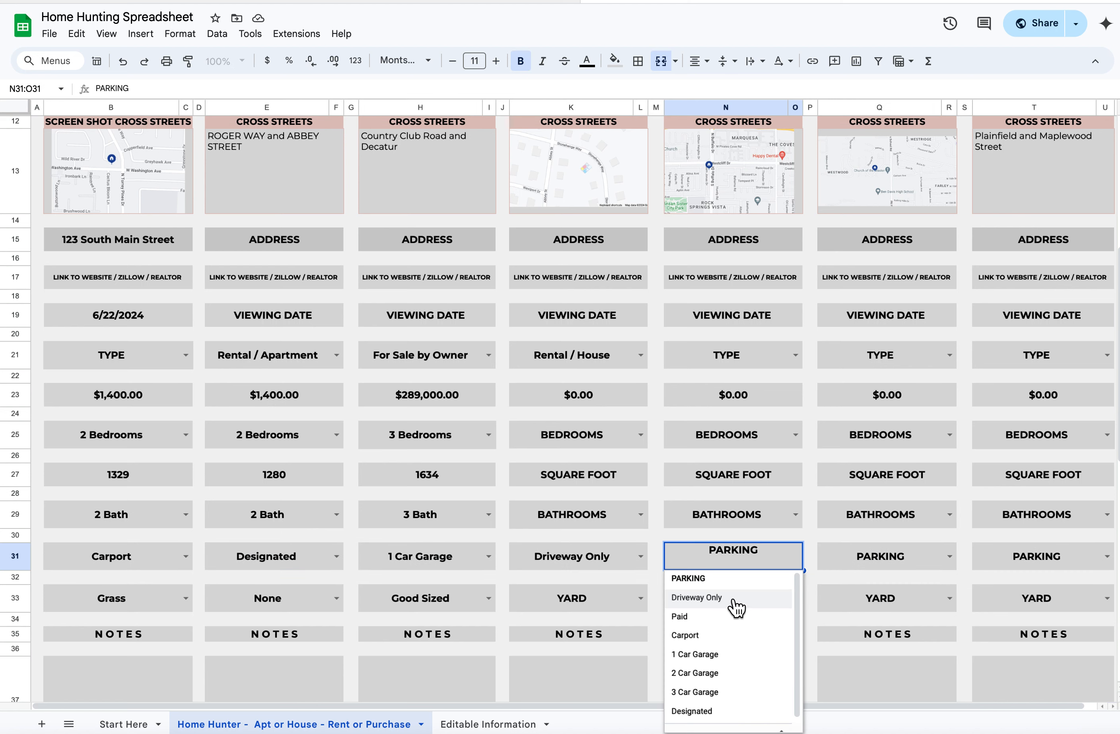
pyautogui.scroll(-1, 732, 622)
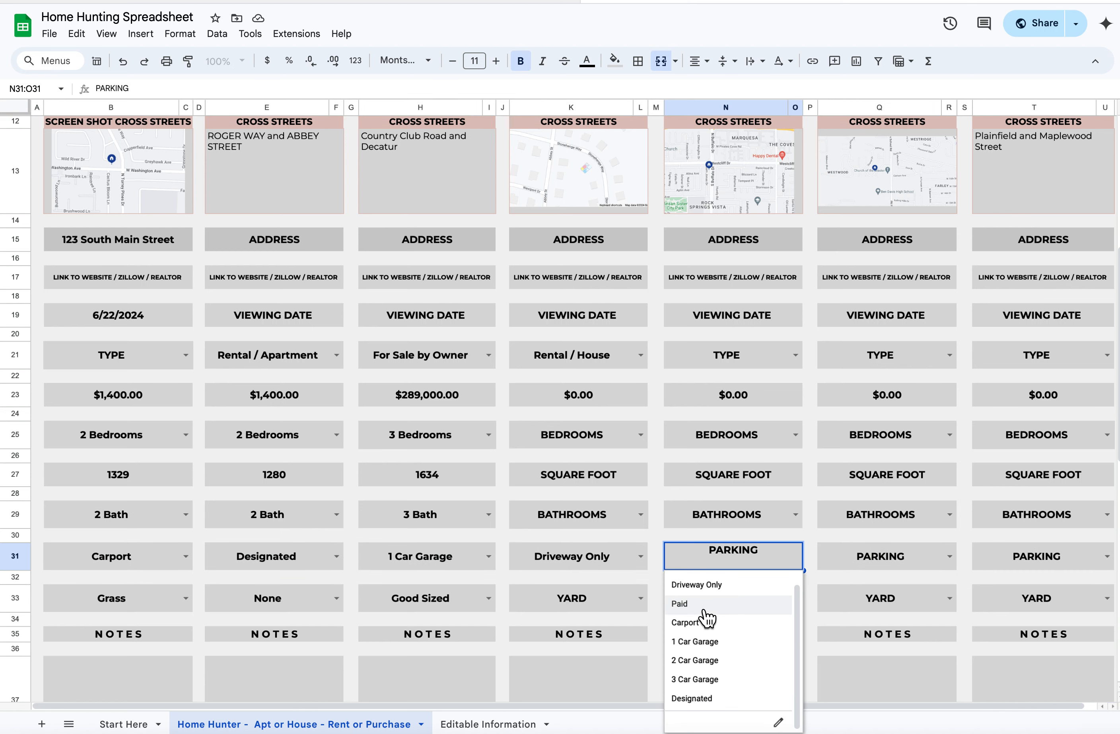
pyautogui.scroll(1, 722, 652)
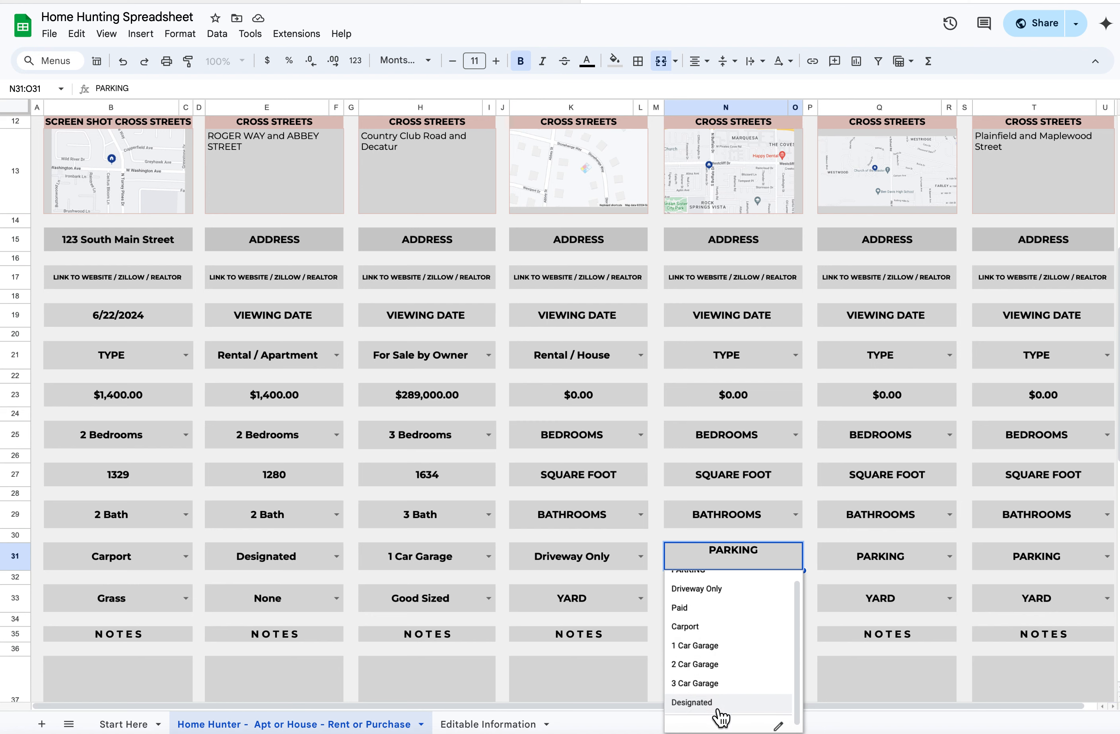
# Step: Examine the yard row 33 and read through all the yard choices for the fourth property
pyautogui.click(13, 600)
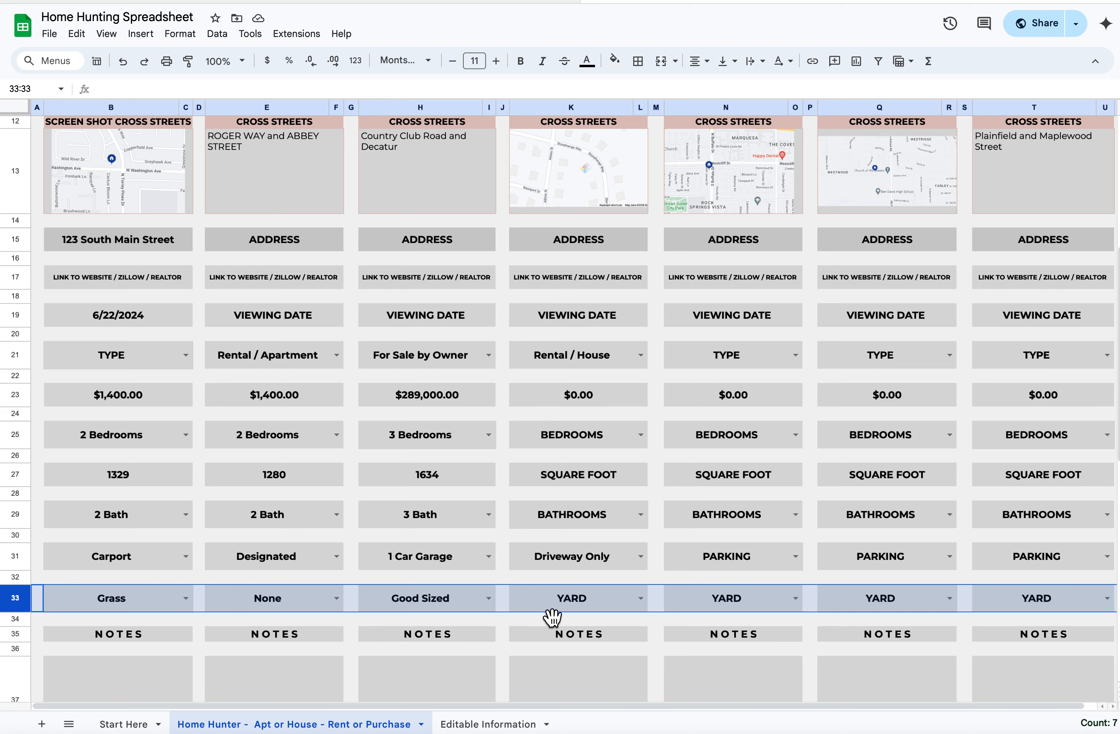
pyautogui.click(641, 602)
pyautogui.scroll(-1, 601, 641)
pyautogui.scroll(1, 601, 641)
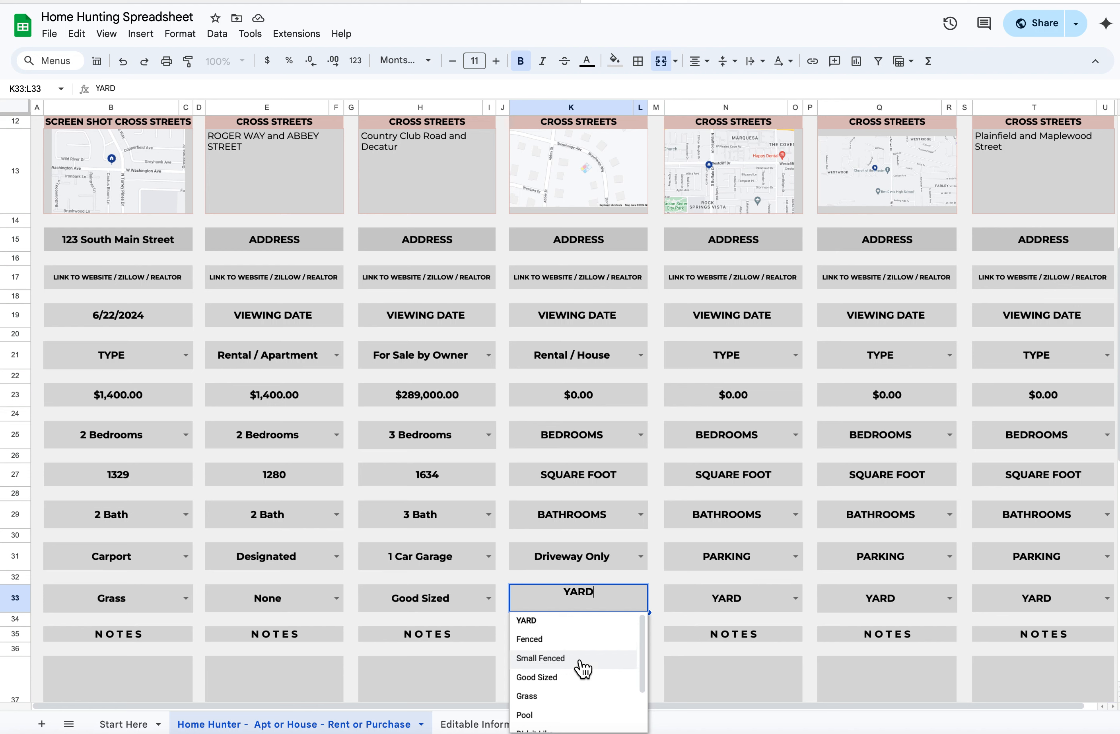
pyautogui.scroll(-2, 579, 663)
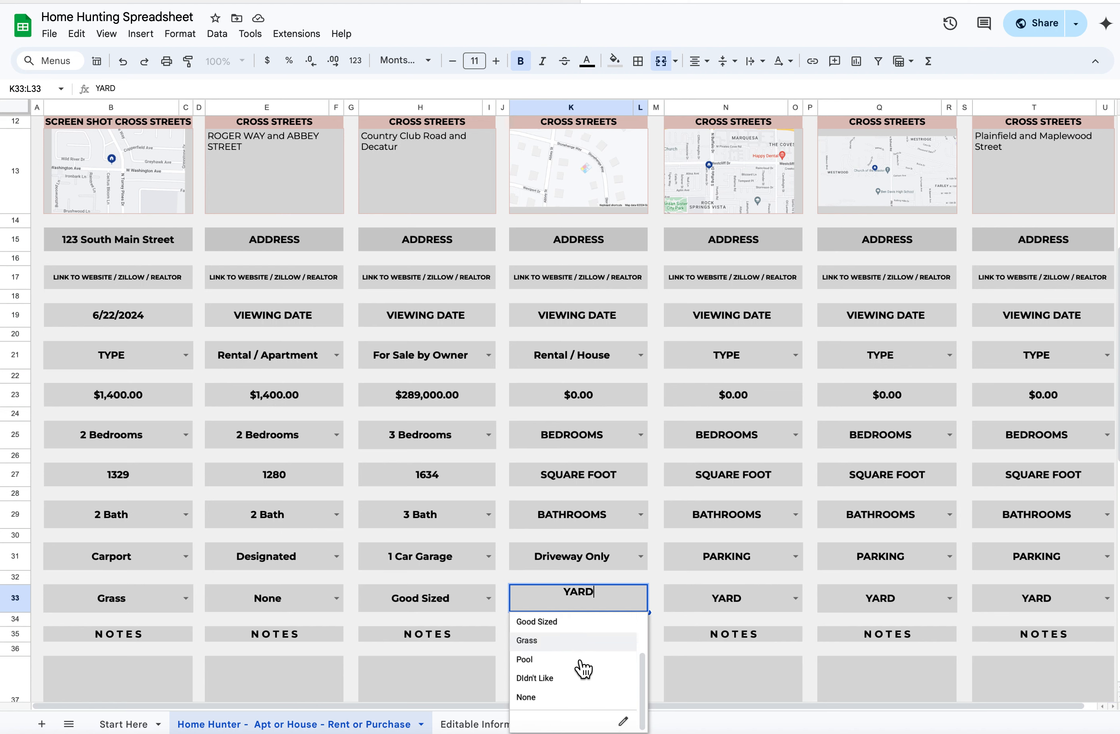
pyautogui.scroll(-1, 578, 668)
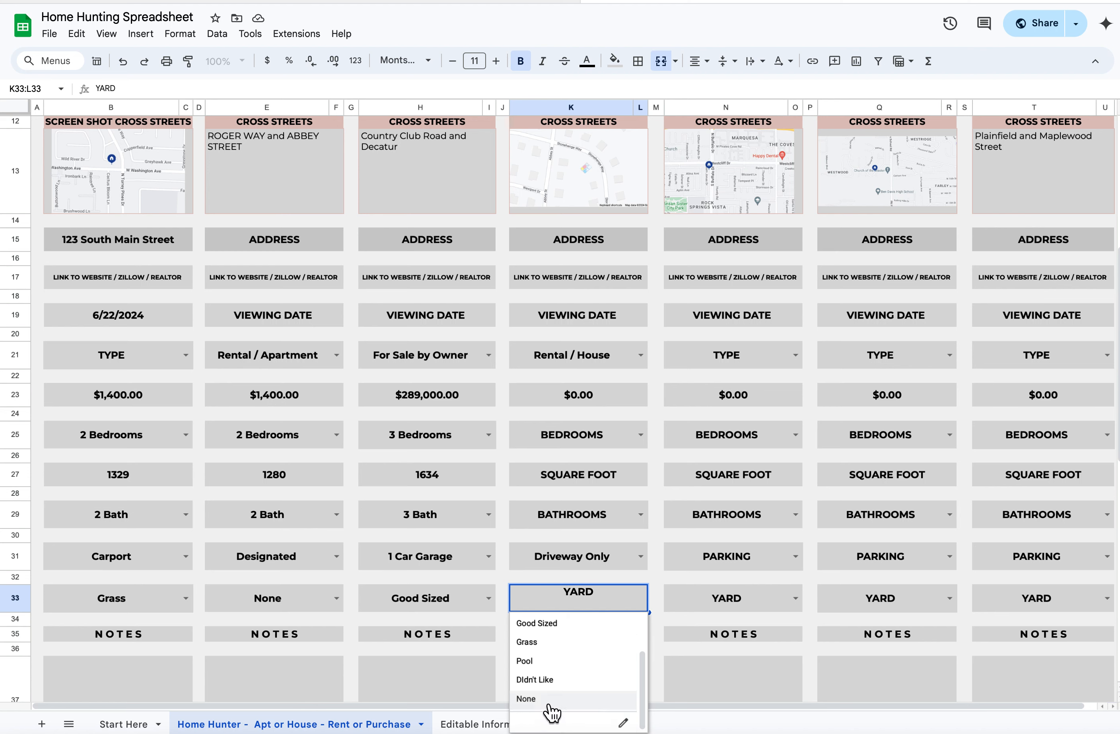
# Step: Try None as the fourth property's yard choice and reset it to YARD
pyautogui.click(548, 699)
pyautogui.click(641, 600)
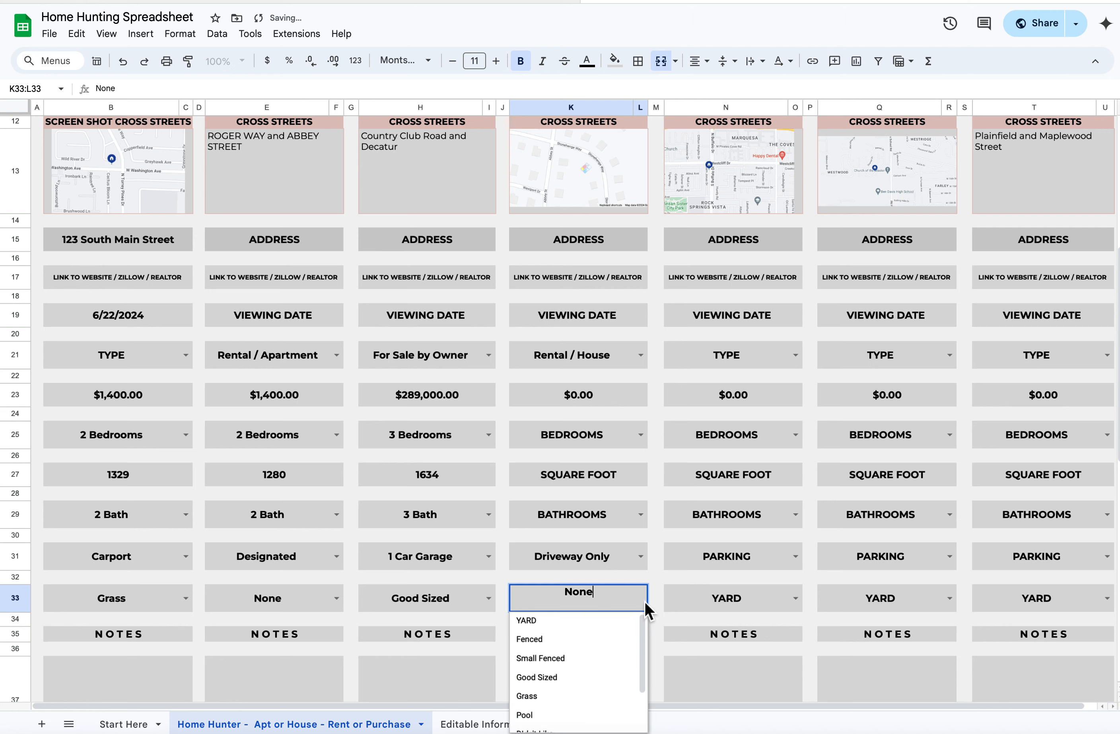
pyautogui.click(562, 620)
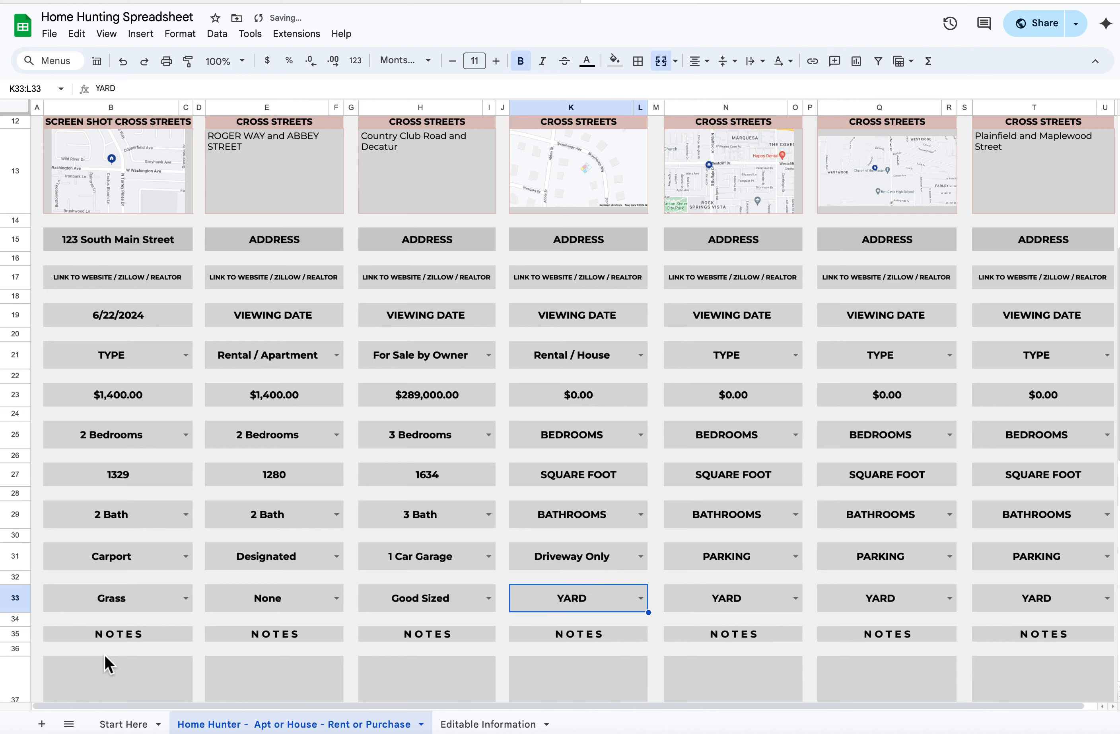
# Step: Inspect the notes cells of the first three properties and return to the property photos and ratings
pyautogui.scroll(-5, 145, 662)
pyautogui.click(90, 432)
pyautogui.click(317, 437)
pyautogui.click(443, 436)
pyautogui.scroll(5, 441, 431)
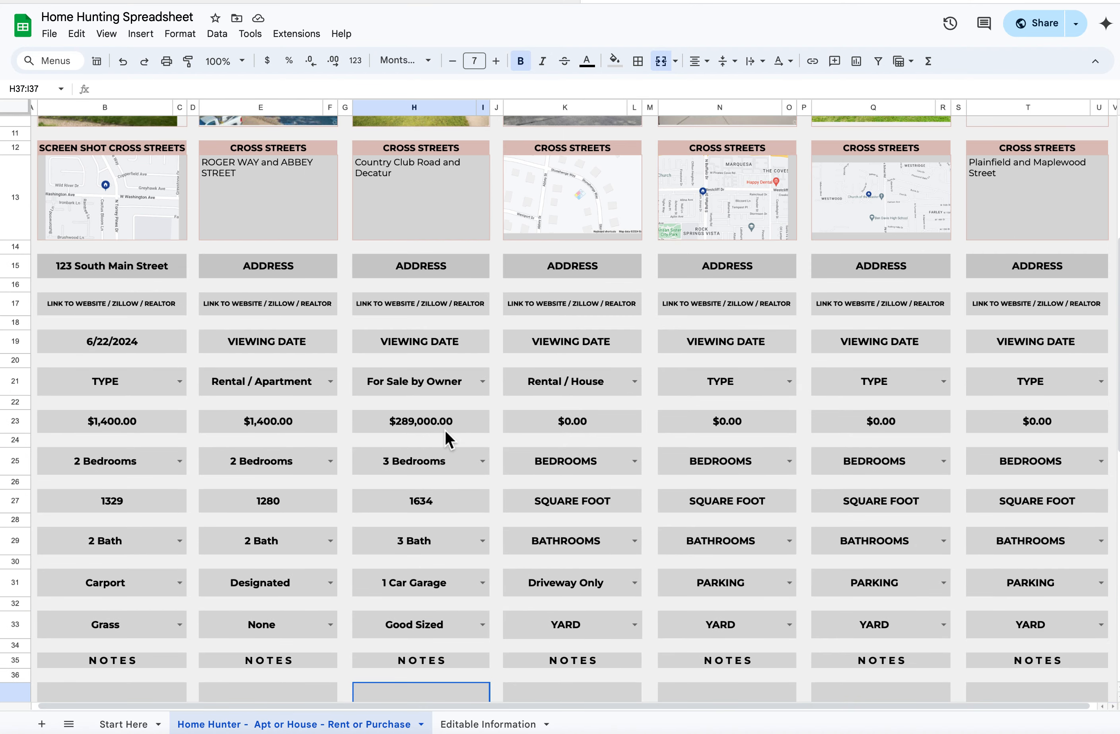
pyautogui.scroll(3, 448, 437)
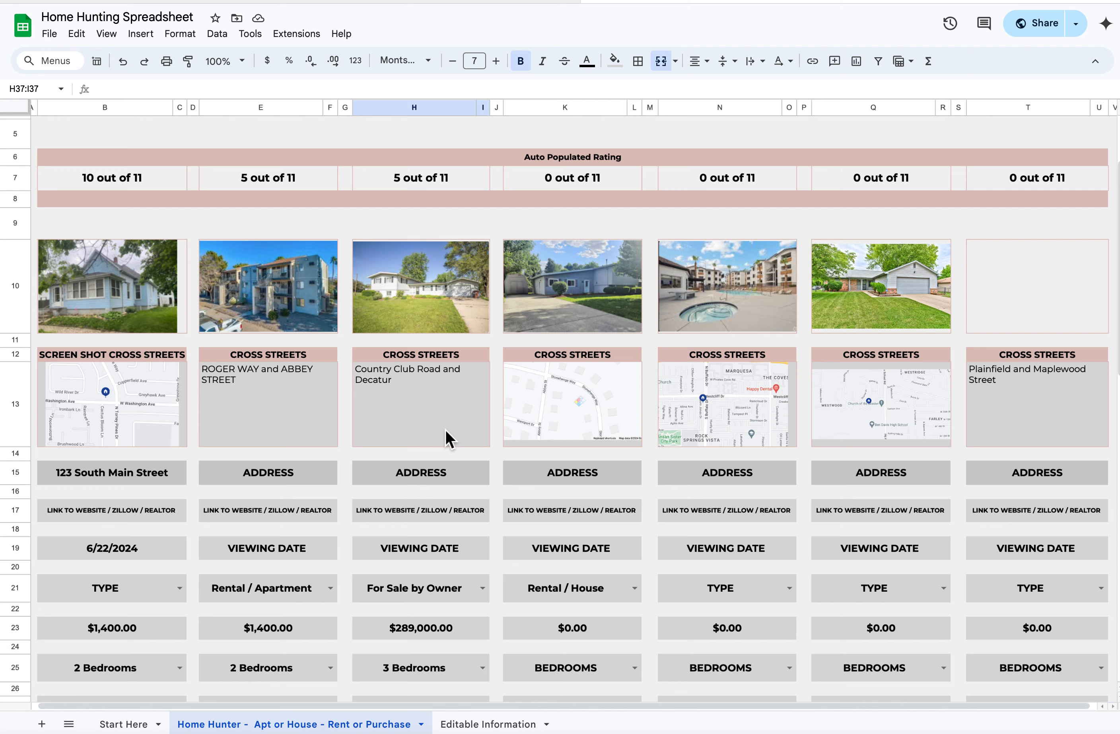
# Step: Examine the first property's must-haves heading and criteria list in B41:B52 of the Ranking section
pyautogui.scroll(-12, 445, 430)
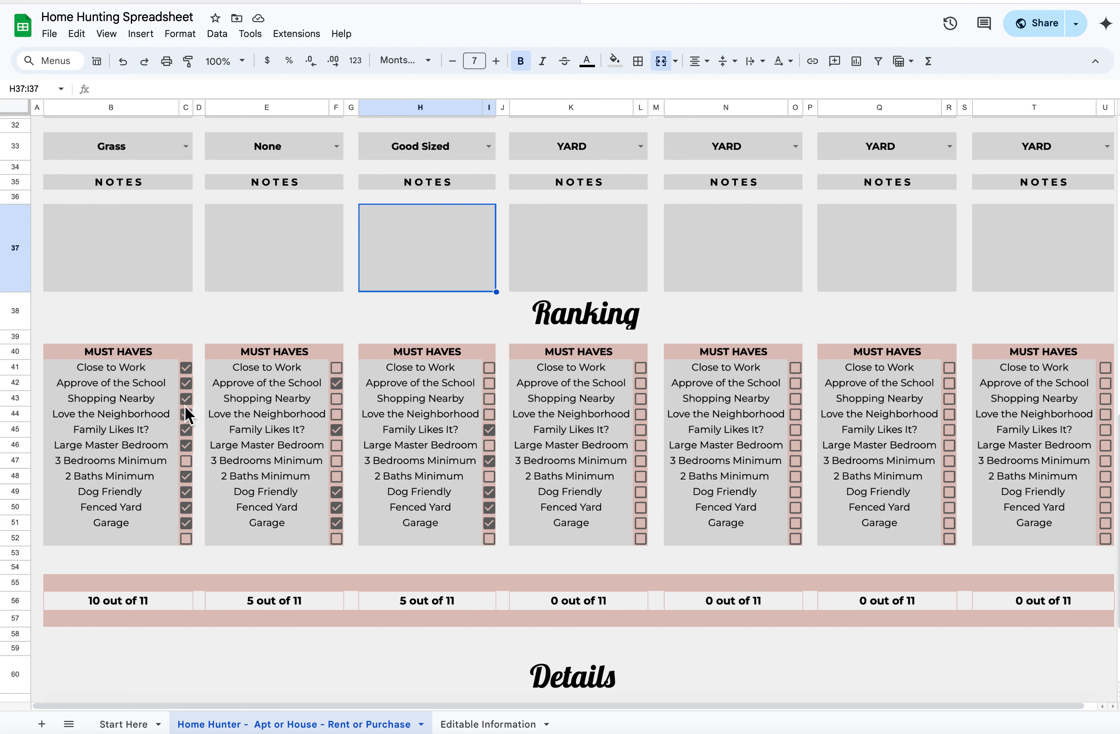
pyautogui.click(118, 352)
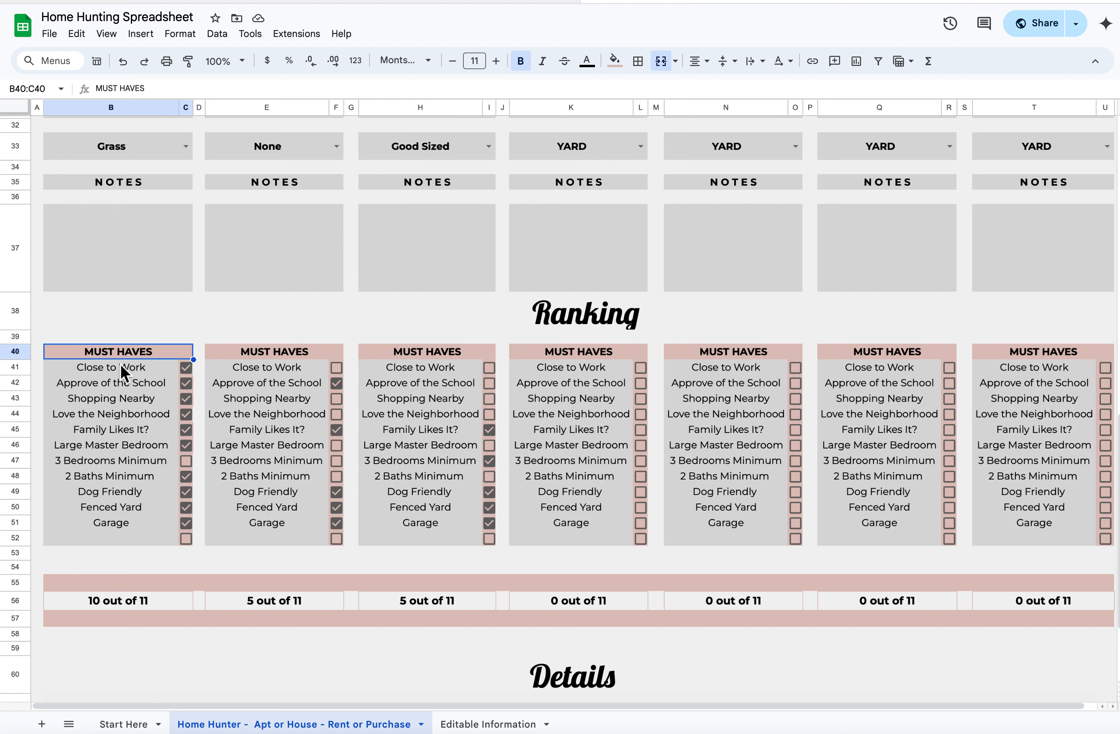
pyautogui.click(120, 365)
pyautogui.moveTo(120, 373); pyautogui.dragTo(123, 540)
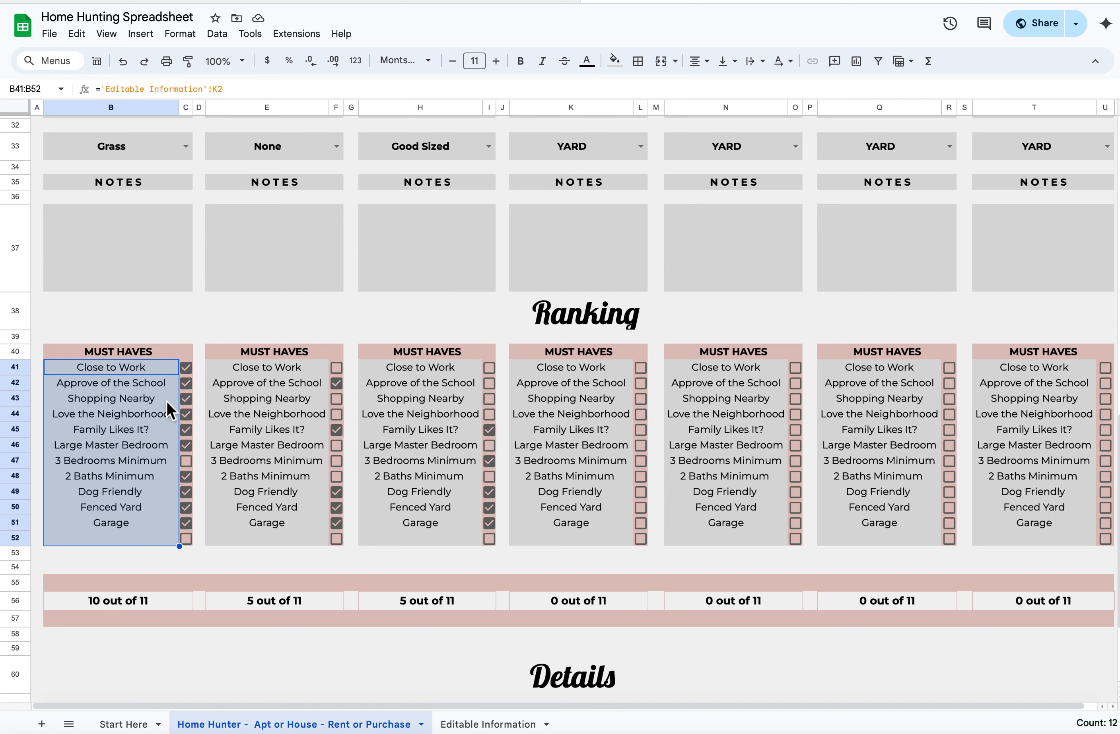
# Step: Uncheck Garage, Fenced Yard and Dog Friendly for the first property, and check Shopping Nearby for the third
pyautogui.click(185, 523)
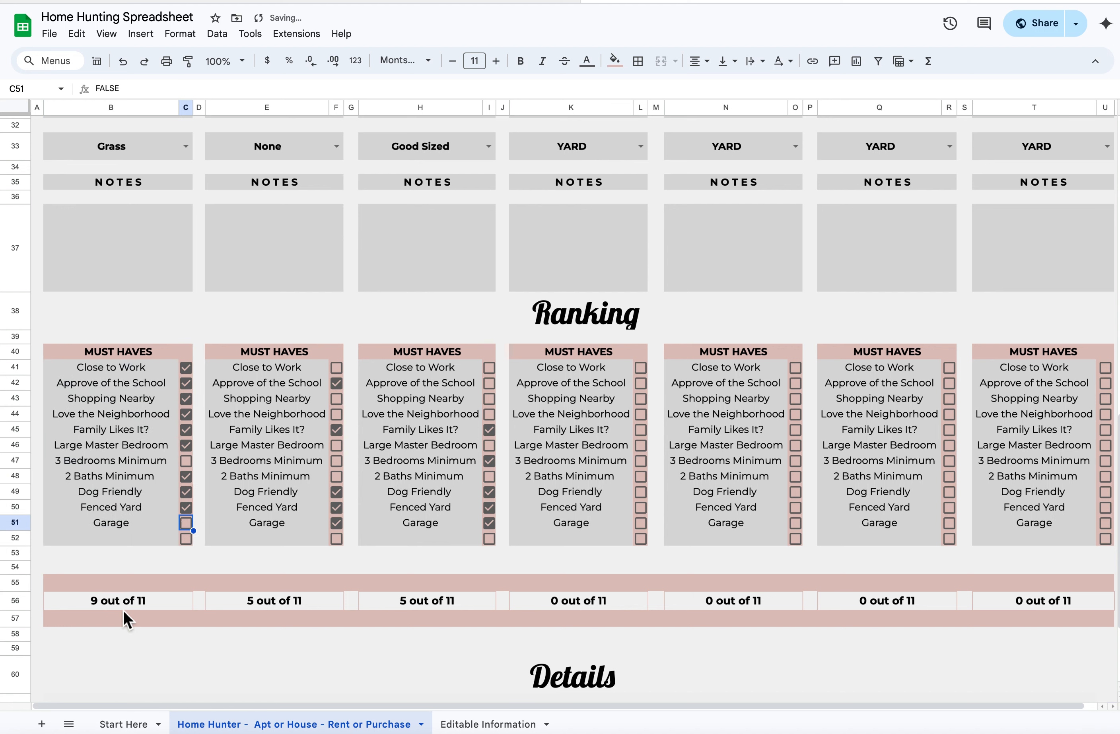
pyautogui.click(187, 509)
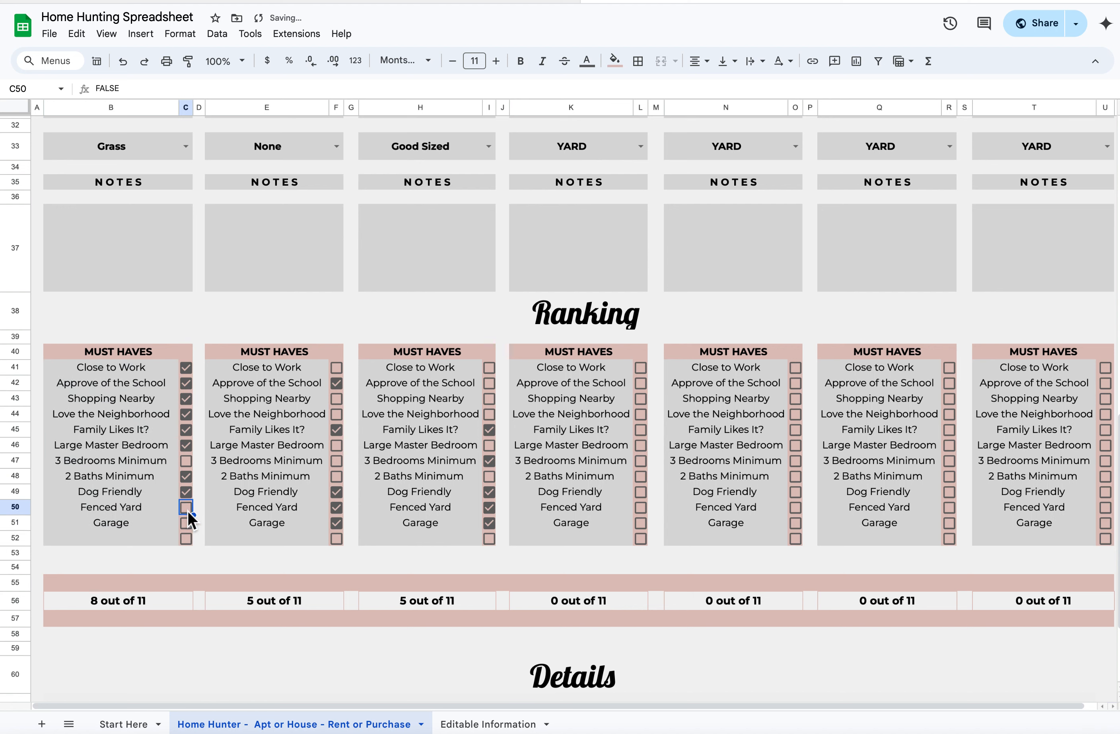
pyautogui.click(187, 493)
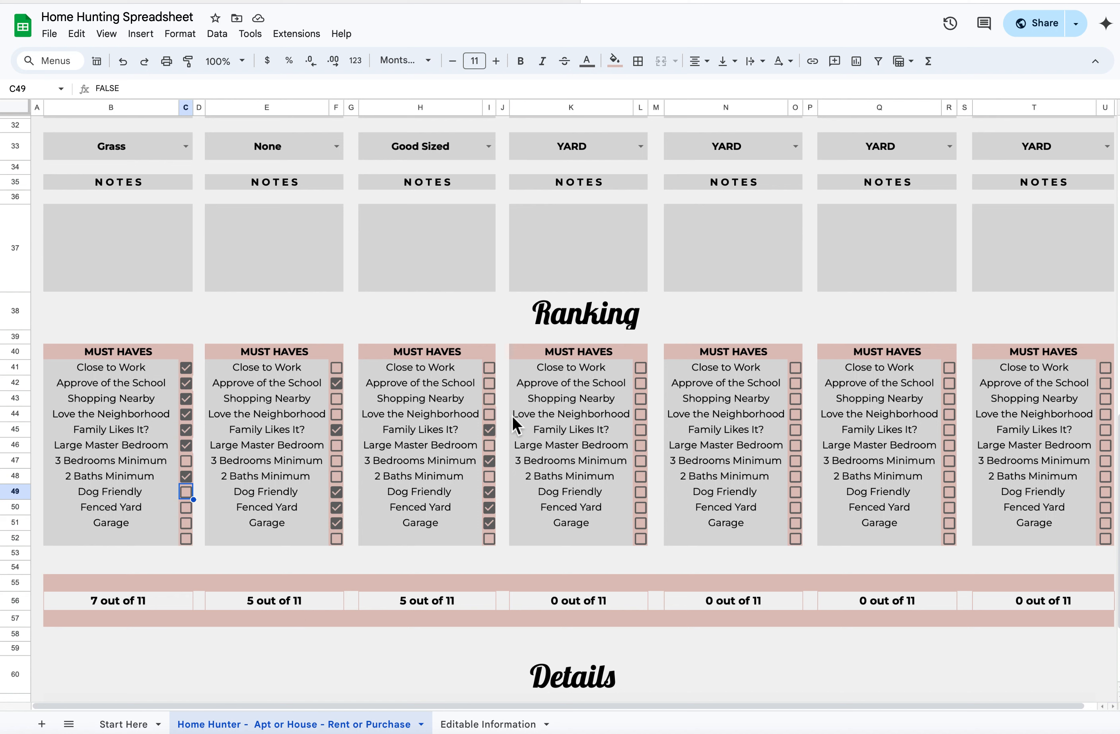
pyautogui.click(492, 398)
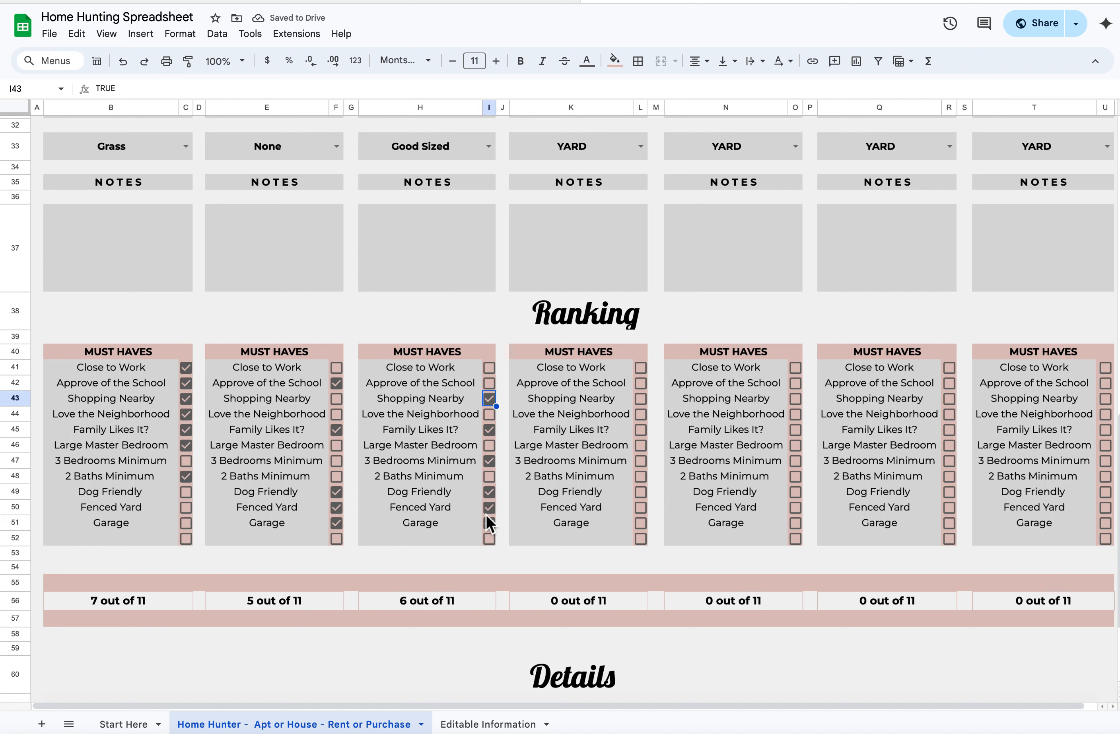
# Step: Examine the auto-populated ratings in row 7, and bring the Details section below the rankings into view
pyautogui.scroll(15, 485, 515)
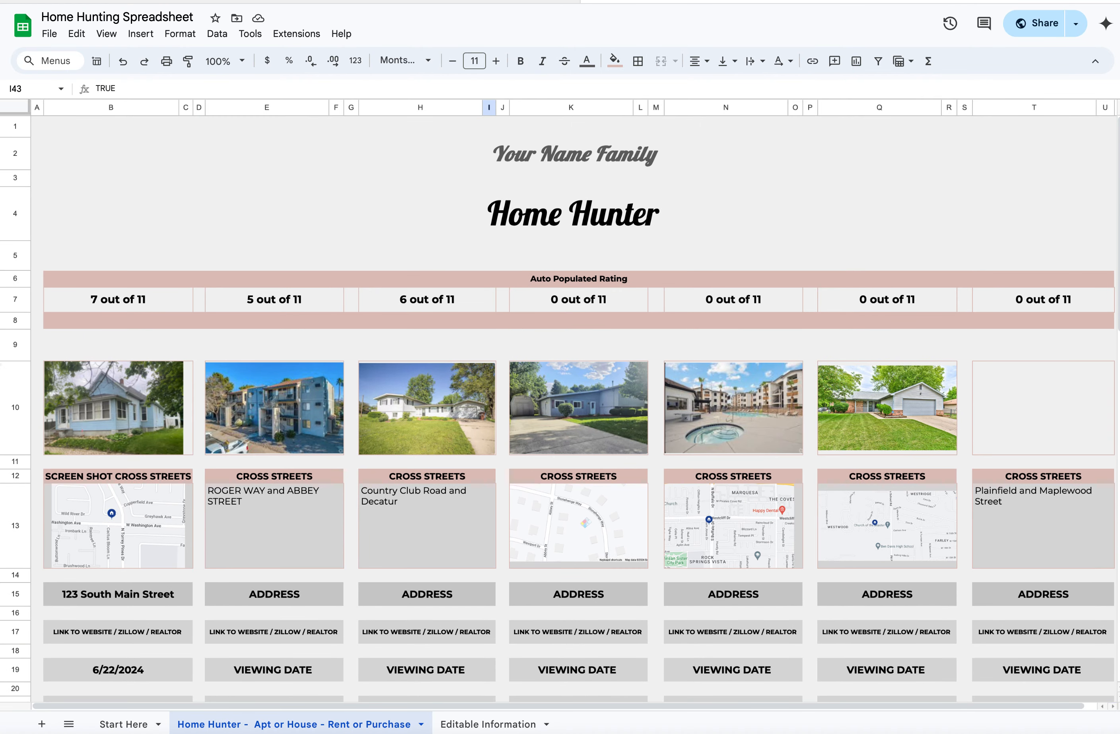
pyautogui.click(21, 308)
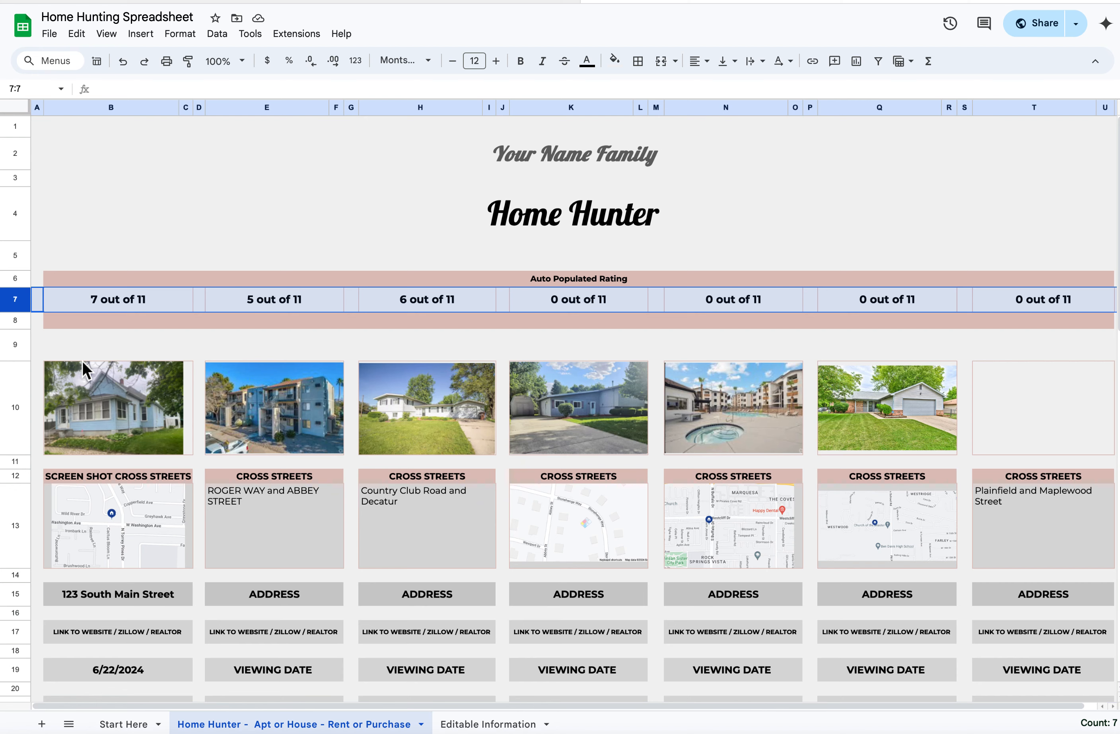
pyautogui.click(224, 232)
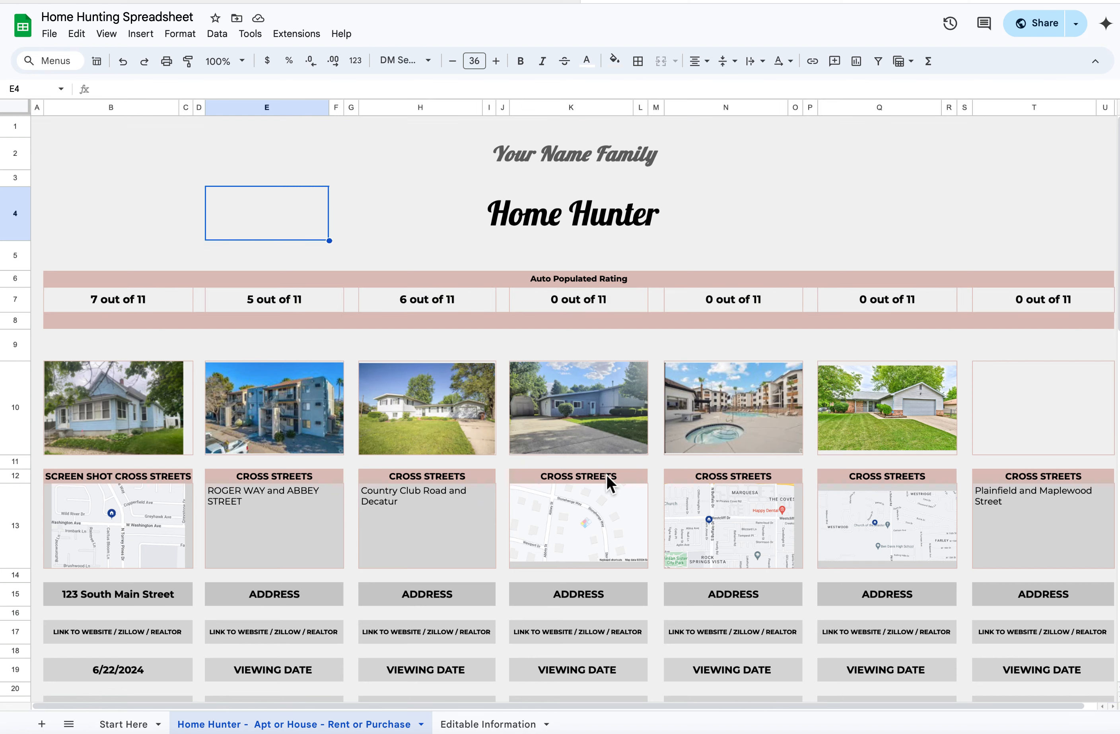
pyautogui.scroll(-20, 280, 467)
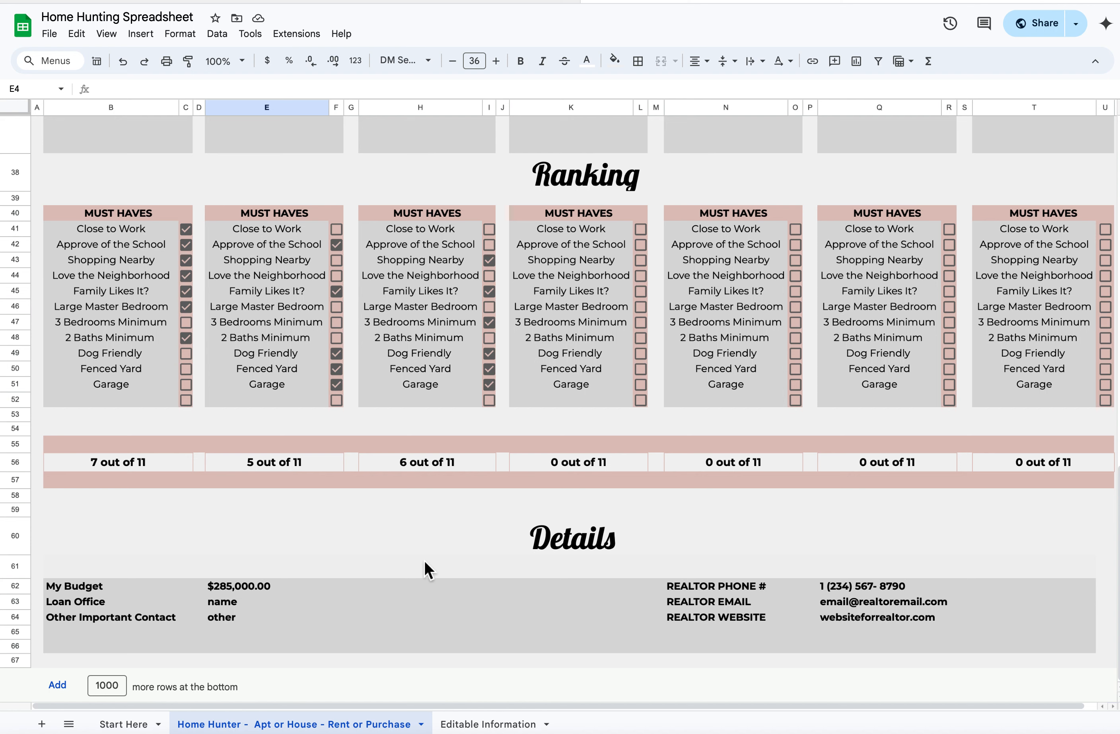
# Step: Examine the My Budget, Loan Office and Other Important Contact entries in the Details section
pyautogui.click(87, 591)
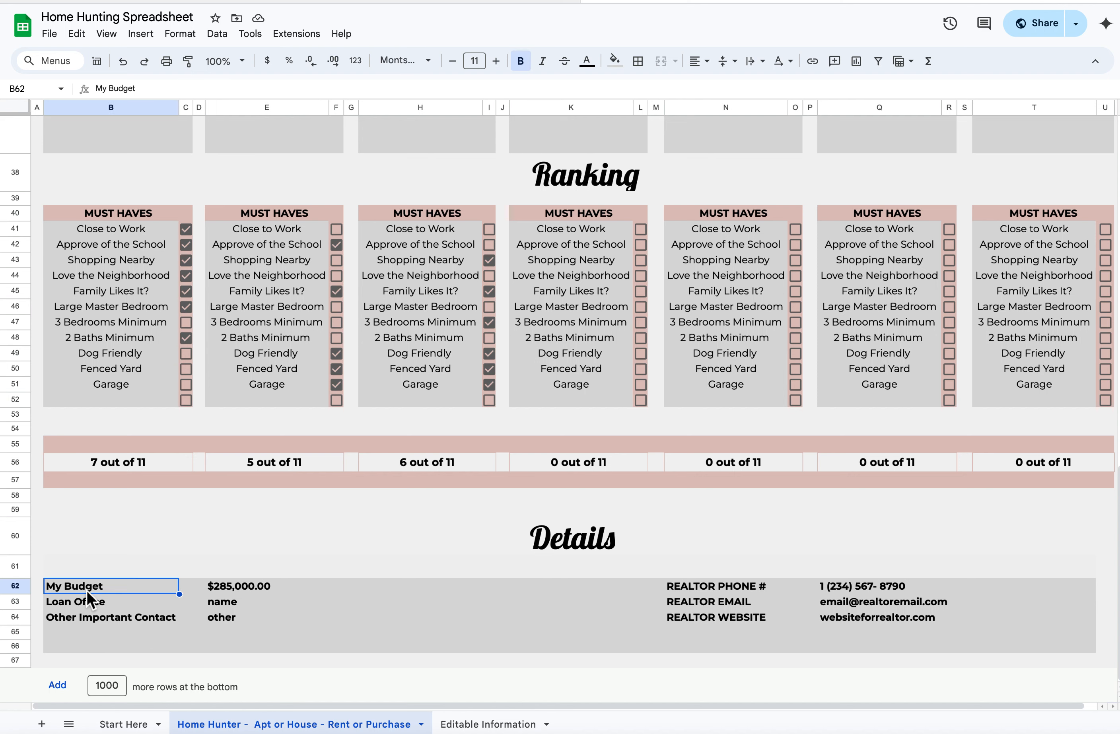
pyautogui.click(219, 590)
pyautogui.hscroll(1, 219, 590)
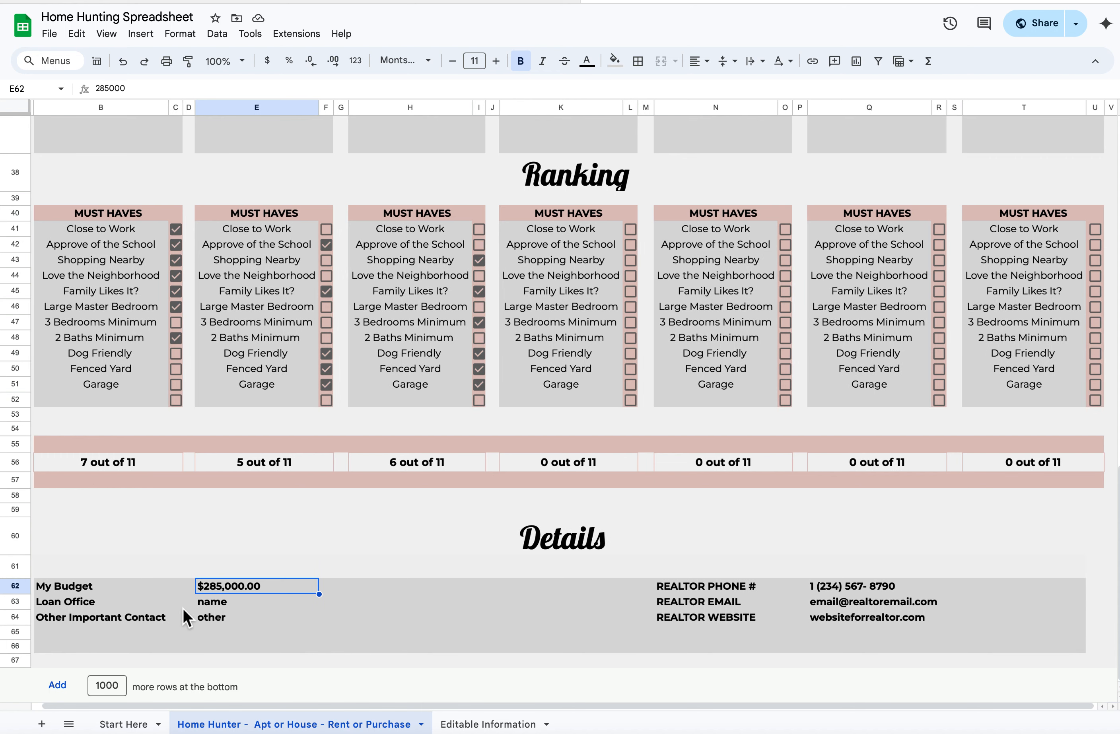
pyautogui.hscroll(1, 183, 609)
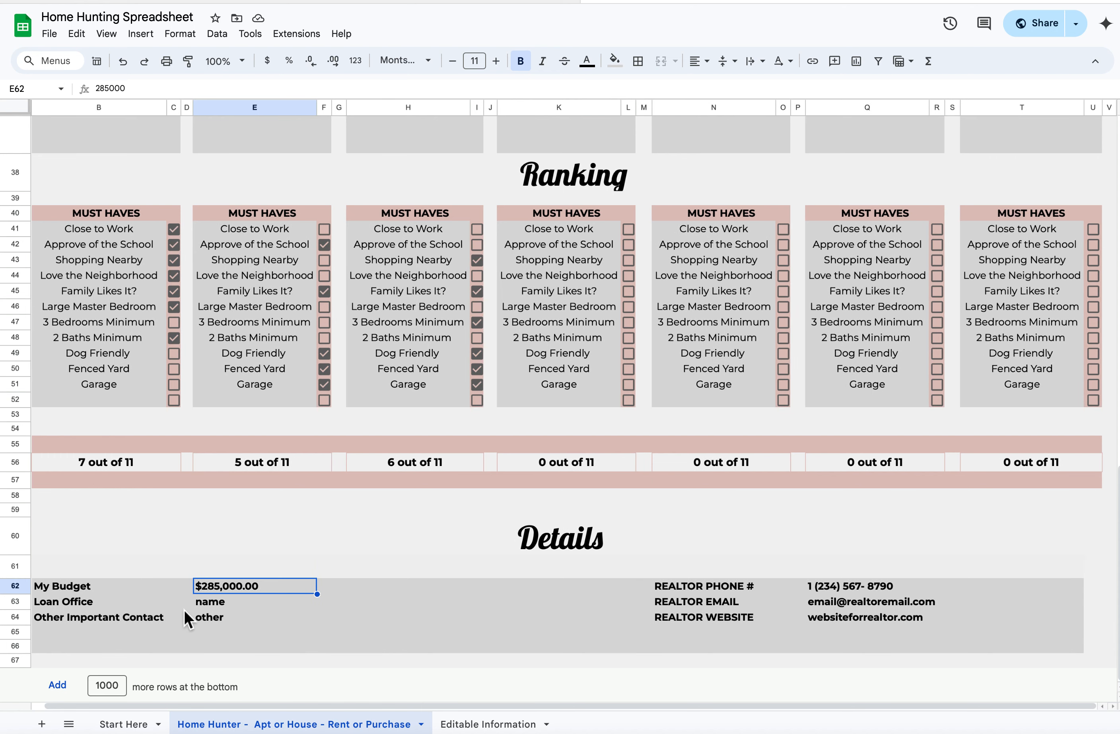
pyautogui.click(84, 605)
pyautogui.click(241, 608)
pyautogui.click(149, 630)
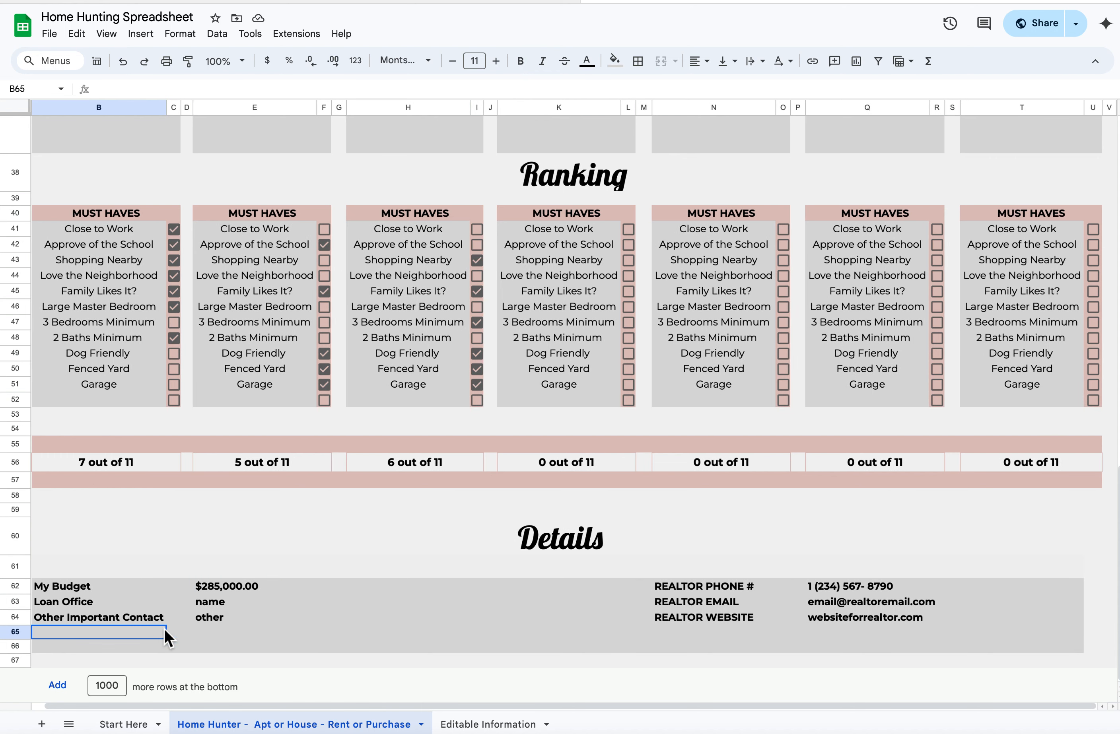
pyautogui.click(228, 619)
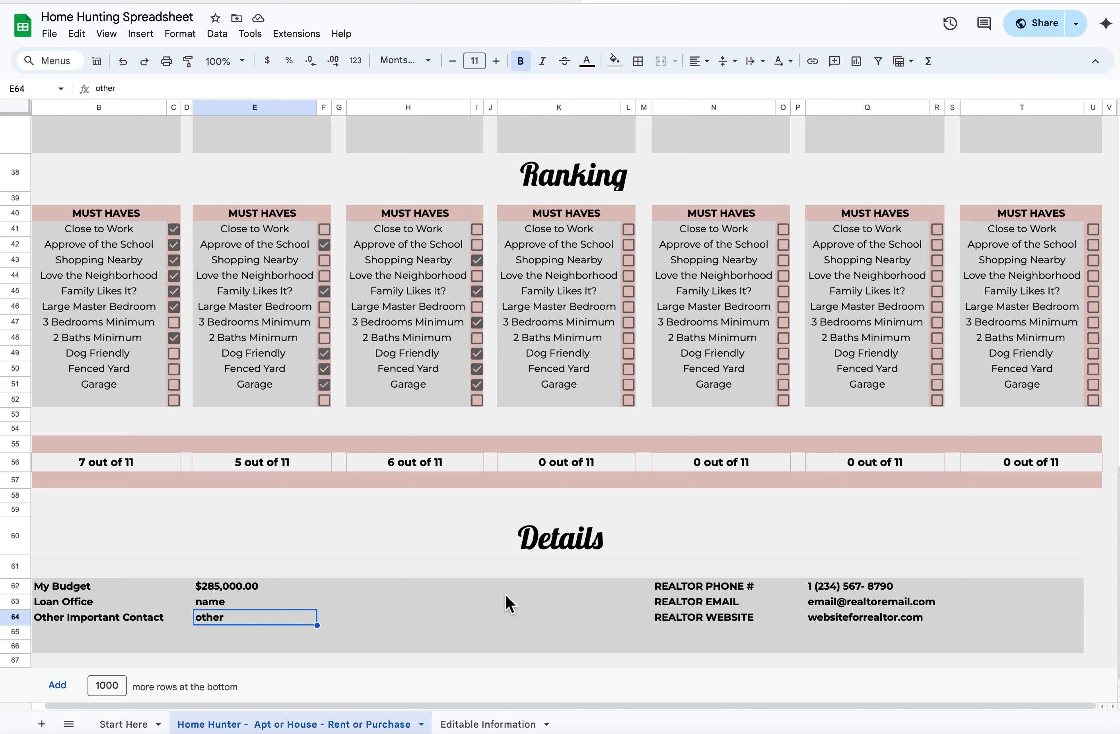
# Step: Examine the realtor contact fields in the Details section and look over the property fields above the Ranking section
pyautogui.scroll(20, 509, 605)
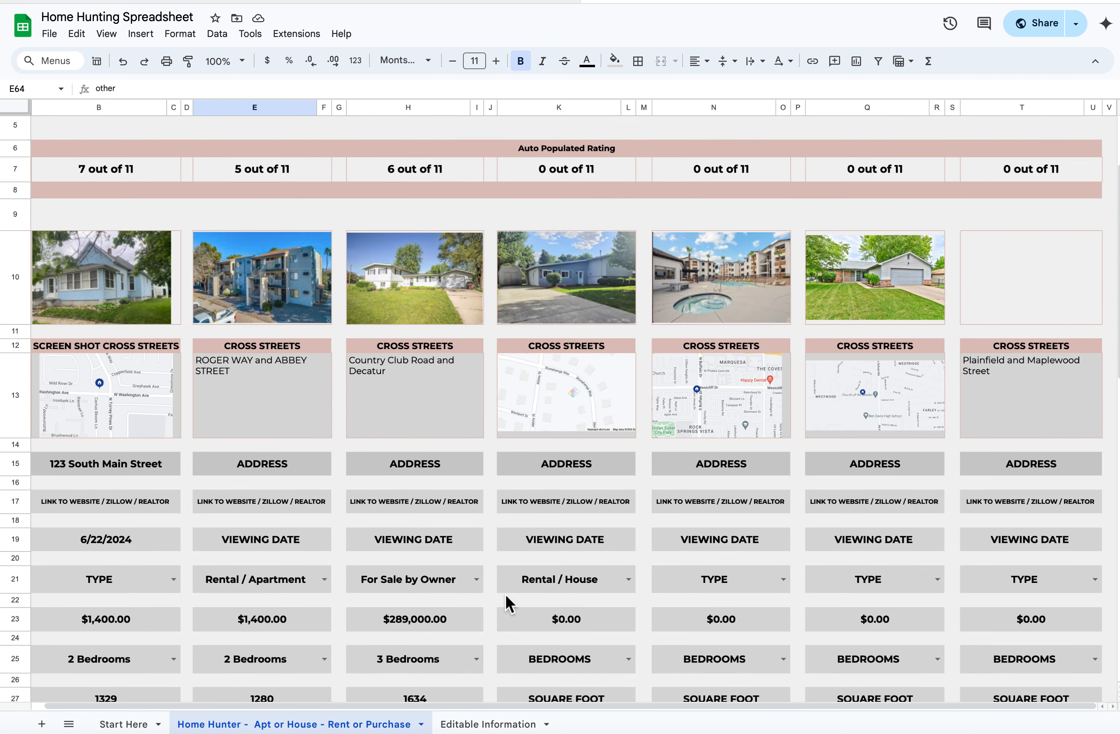
pyautogui.scroll(-20, 507, 597)
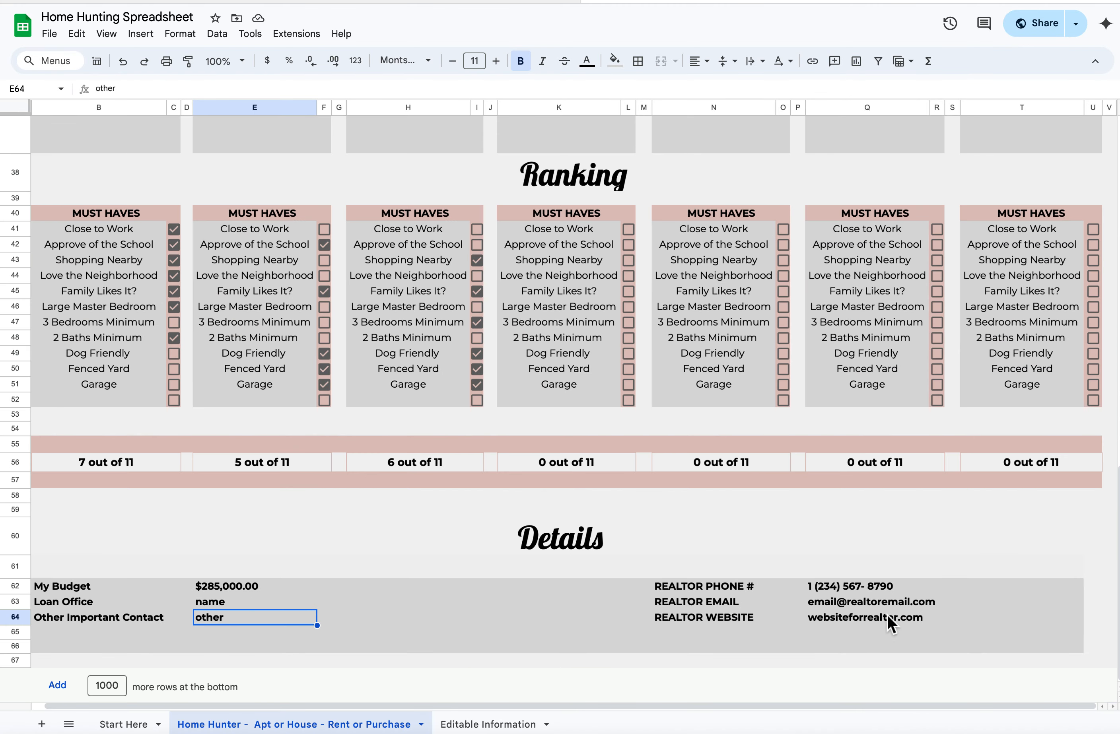
pyautogui.click(870, 603)
pyautogui.click(459, 616)
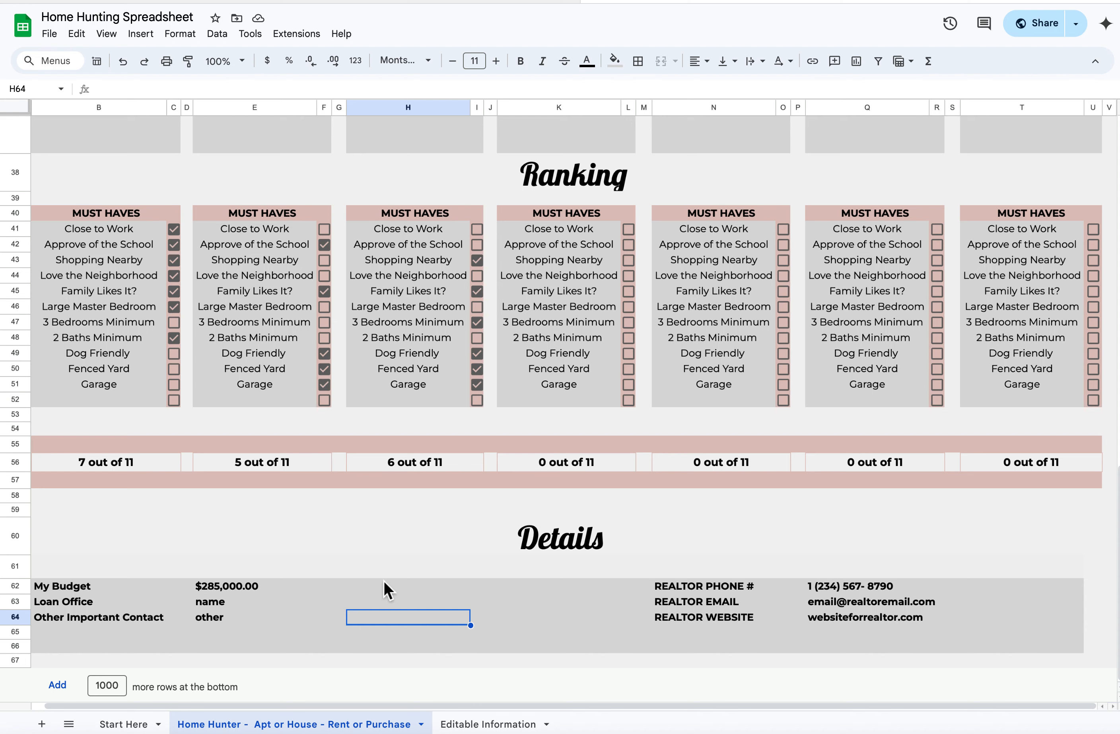
pyautogui.scroll(20, 385, 581)
pyautogui.scroll(-10, 384, 581)
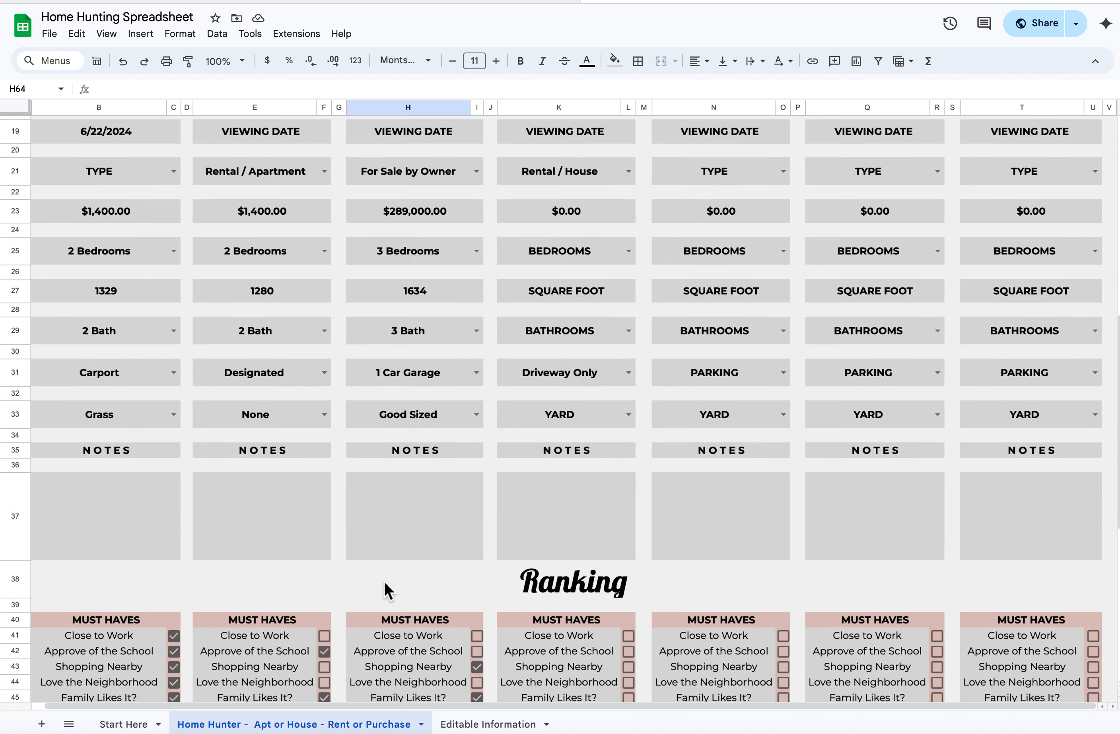
pyautogui.scroll(3, 384, 581)
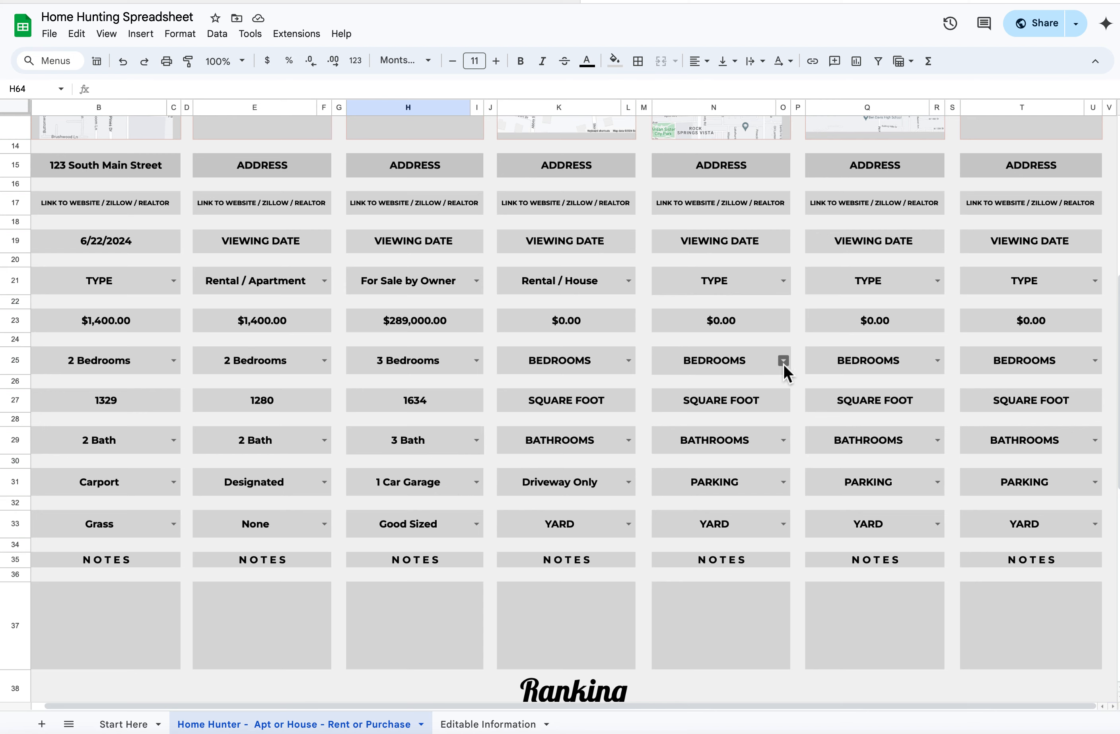
pyautogui.scroll(-3, 615, 499)
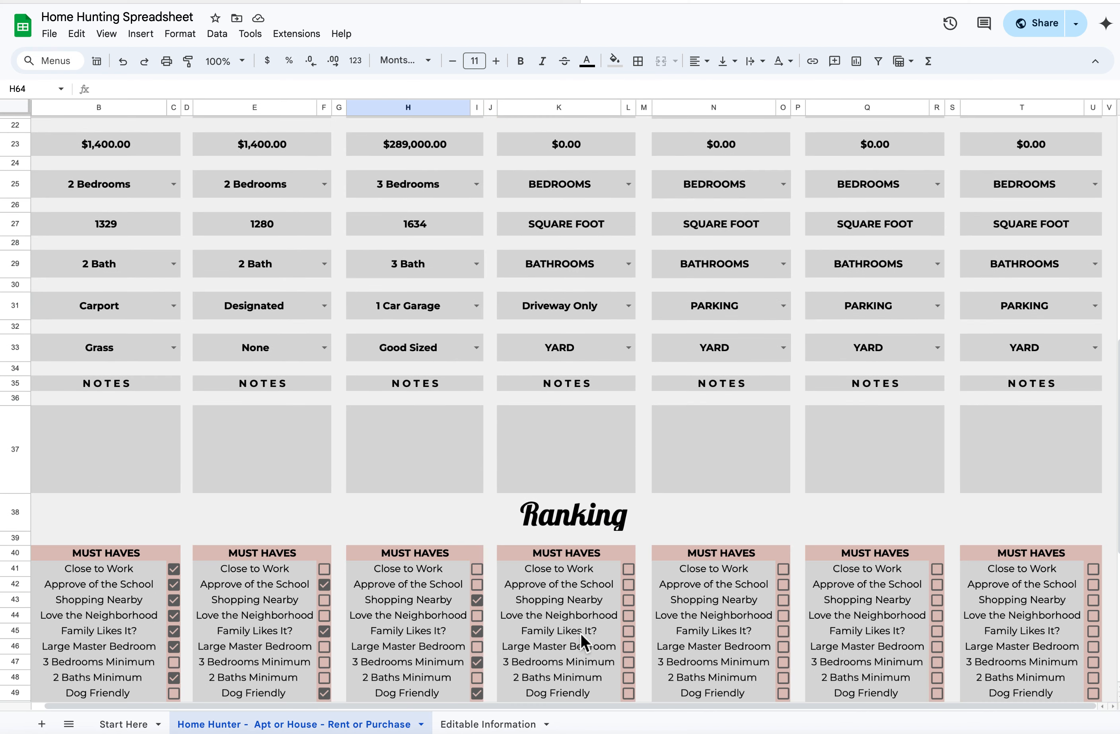
# Step: On the Editable Information sheet, change the "Family Likes It?" must-have in K6 to "Family Loves It?"
pyautogui.click(486, 724)
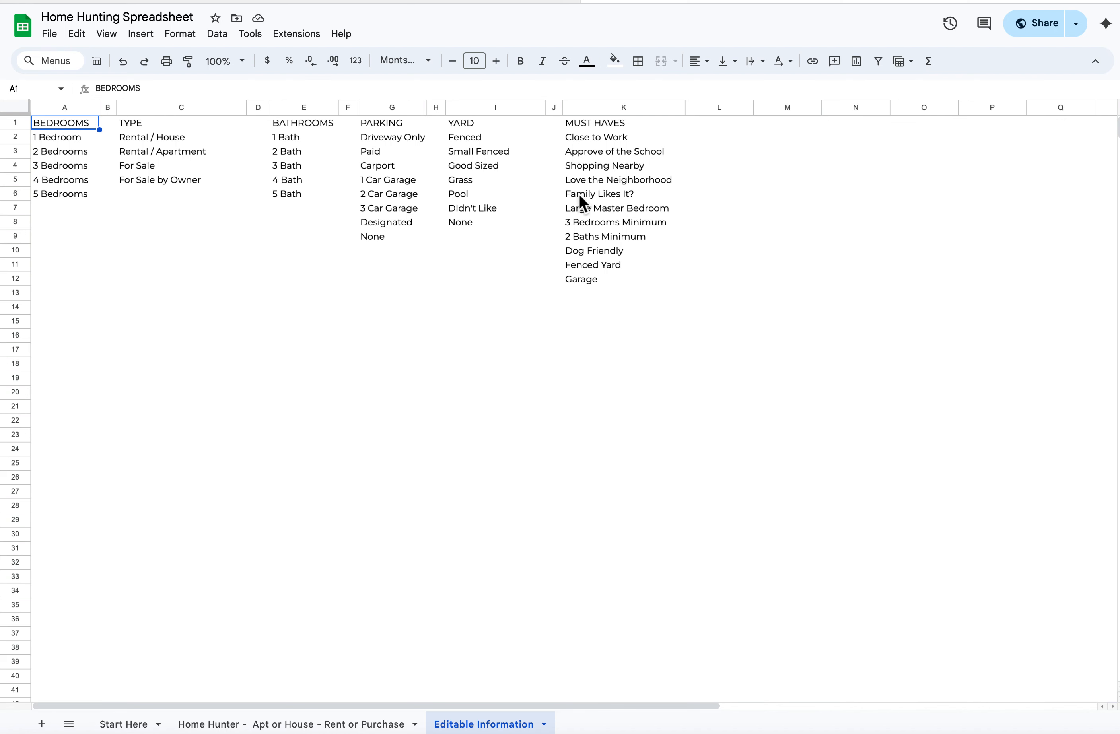
pyautogui.click(589, 143)
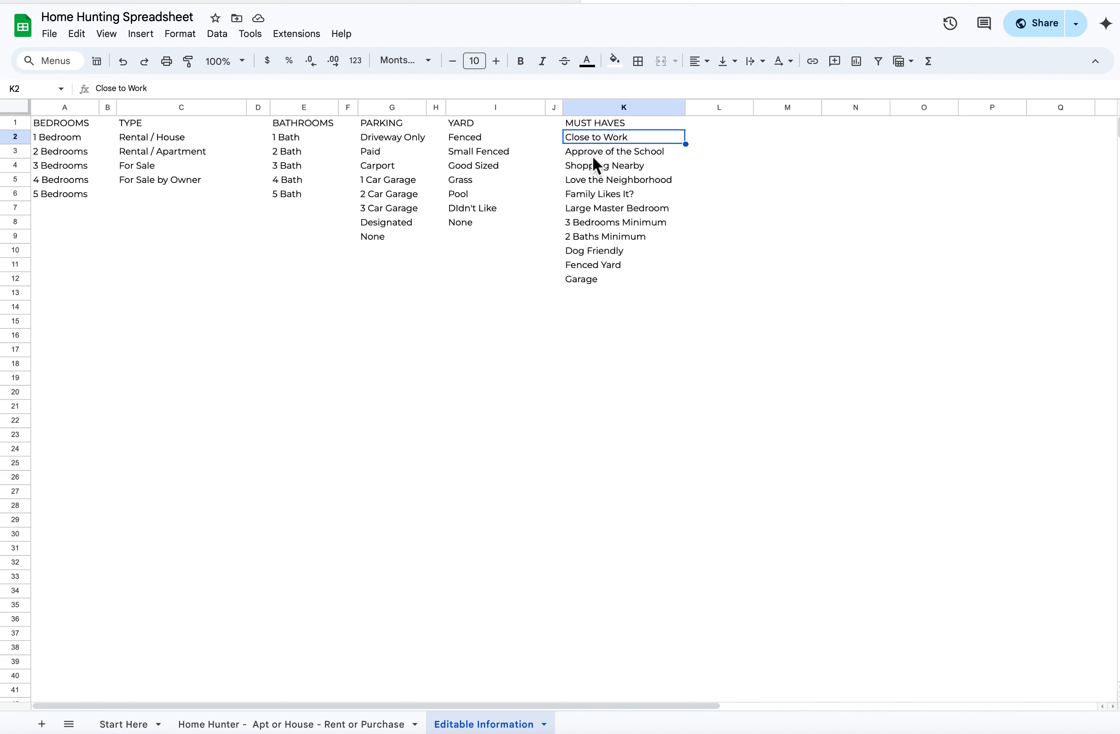
pyautogui.click(593, 156)
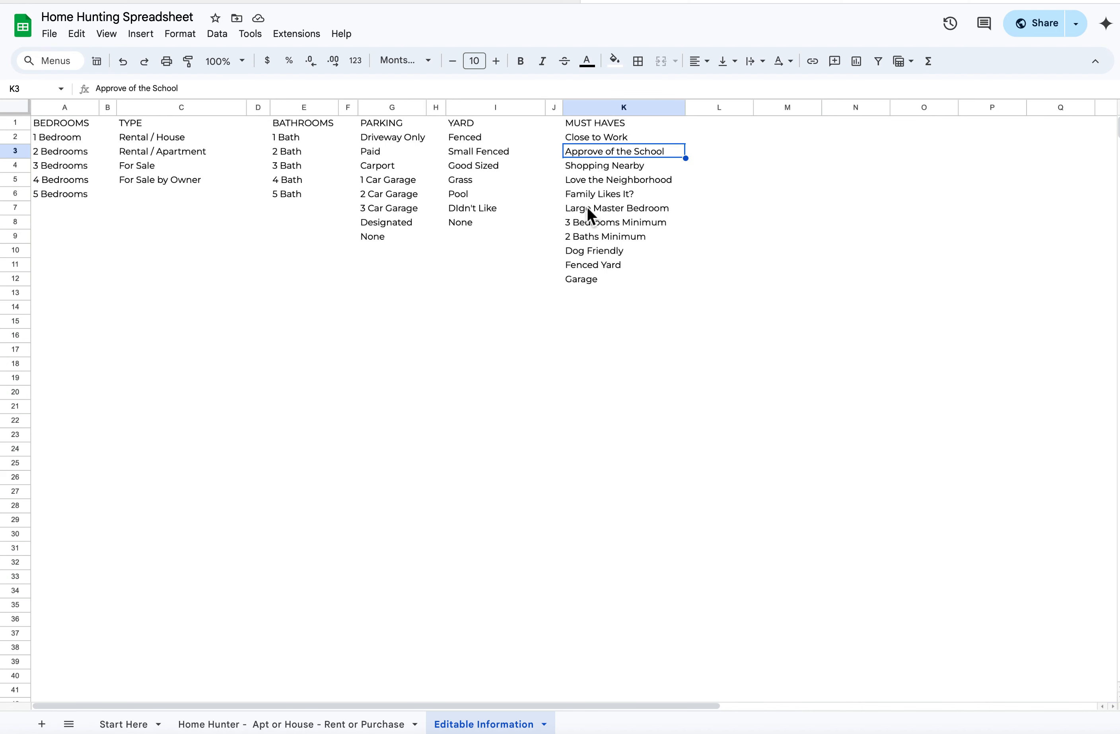
pyautogui.click(592, 196)
pyautogui.doubleClick(646, 195)
pyautogui.moveTo(646, 195); pyautogui.dragTo(560, 196)
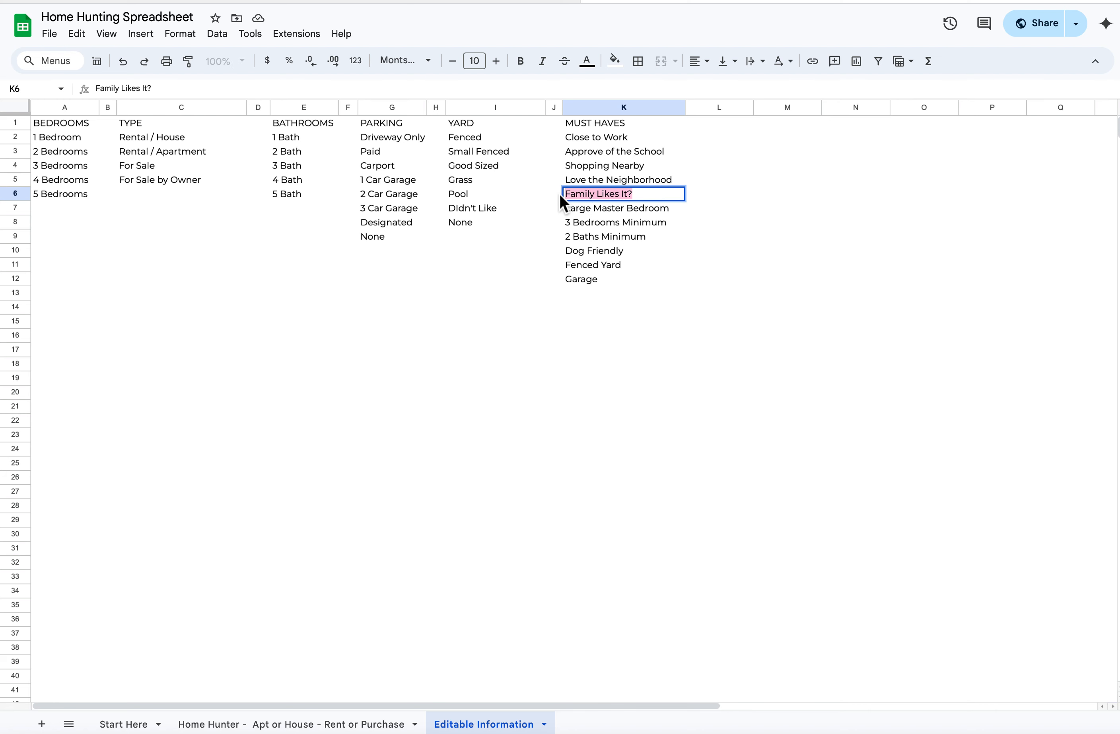
pyautogui.write('Family')
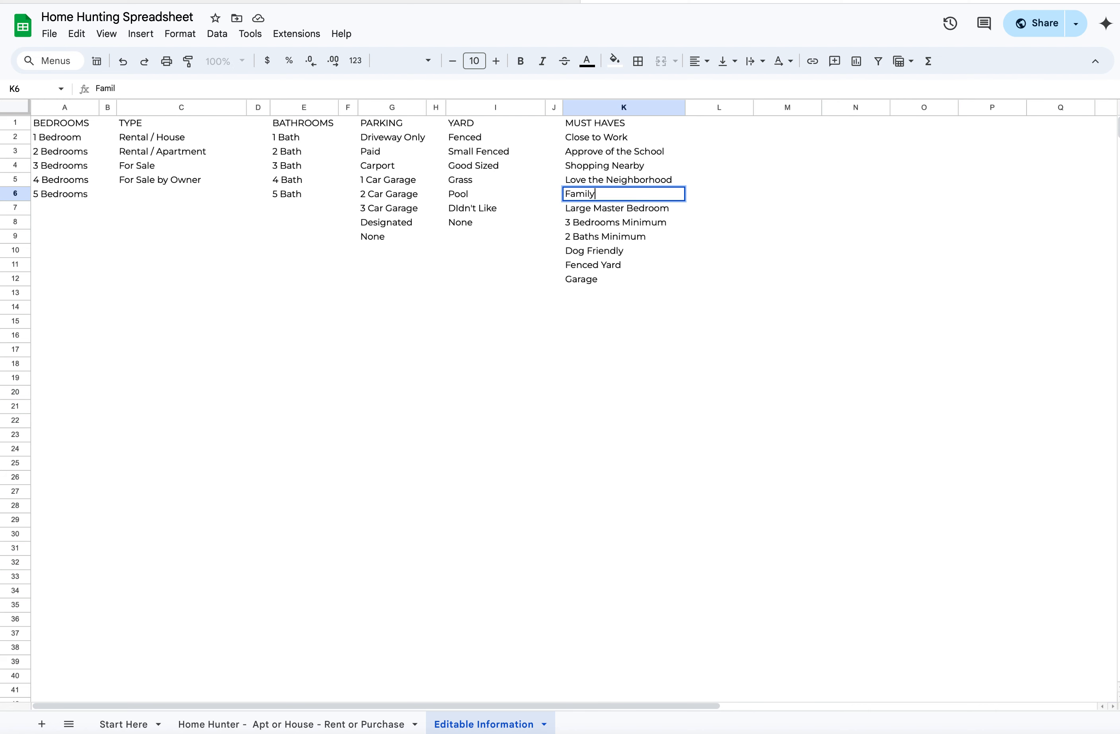
pyautogui.write(' Loves')
pyautogui.write('It?')
# Step: Change the "Dog Friendly" must-have in K10 to "Cat Friendly"
pyautogui.click(599, 251)
pyautogui.tripleClick(599, 251)
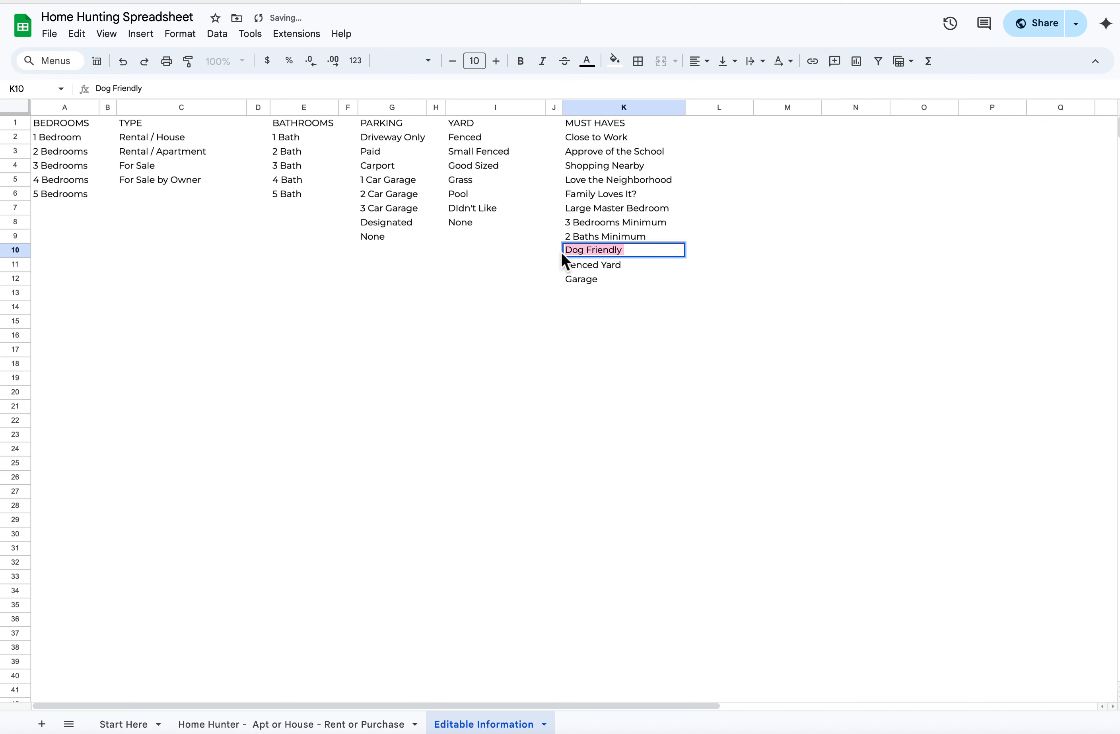
pyautogui.click(589, 252)
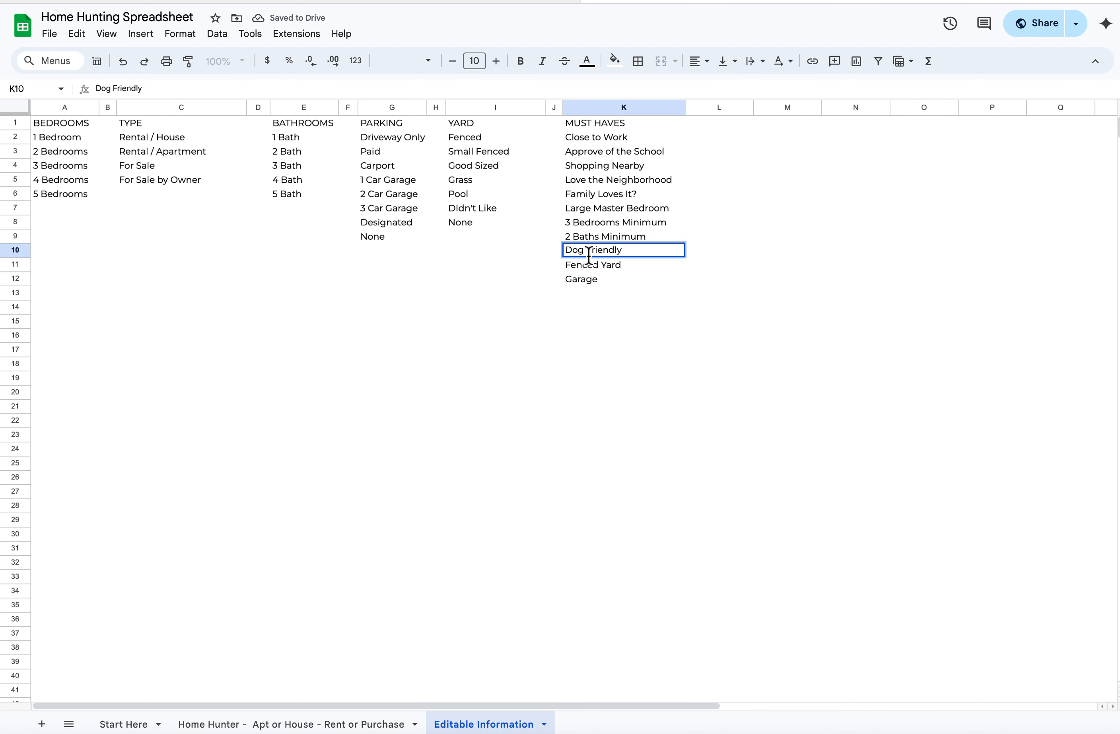
pyautogui.press('BackSpace')
pyautogui.press('BackSpace')
pyautogui.press('BackSpace')
pyautogui.press('BackSpace')
pyautogui.write('Cat')
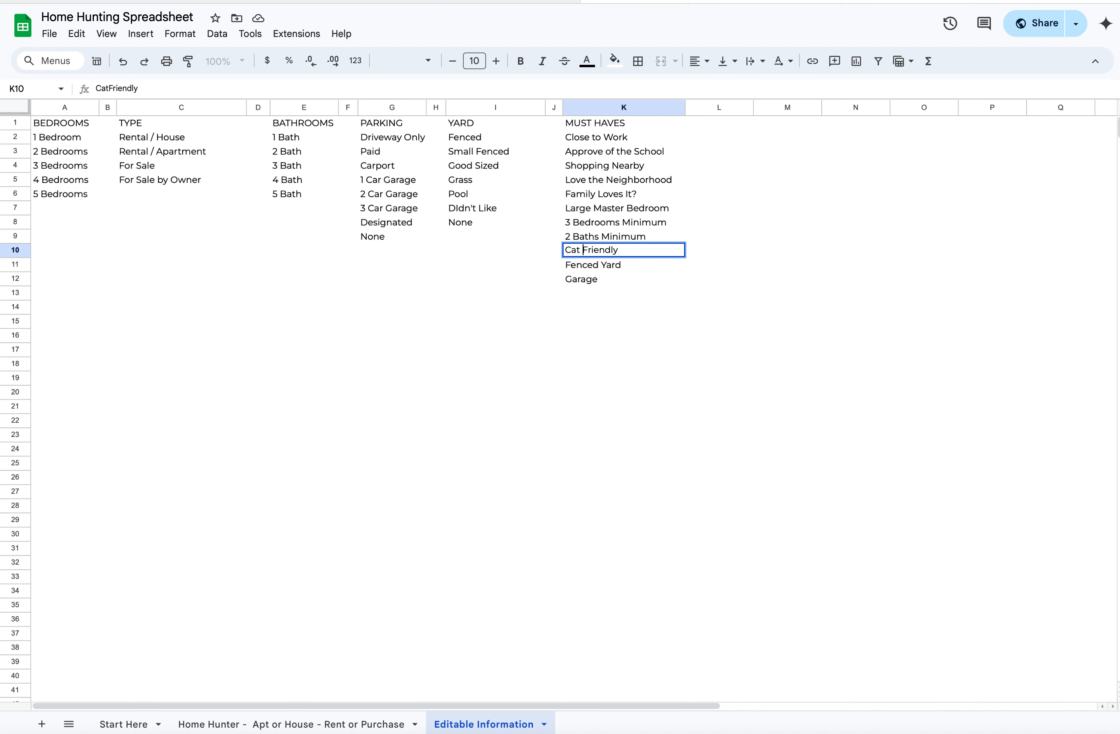
# Step: Add "Kitchen Island" as a new must-have in K13, below Garage
pyautogui.click(591, 281)
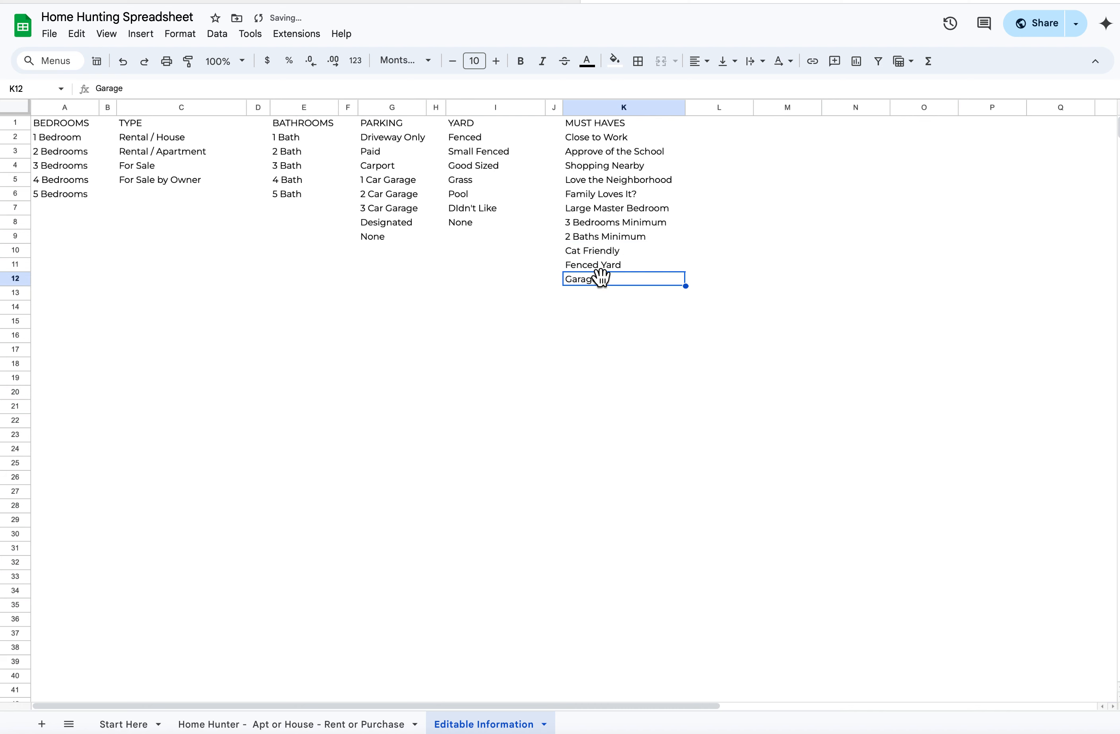
pyautogui.click(590, 294)
pyautogui.write('Kitchen Island')
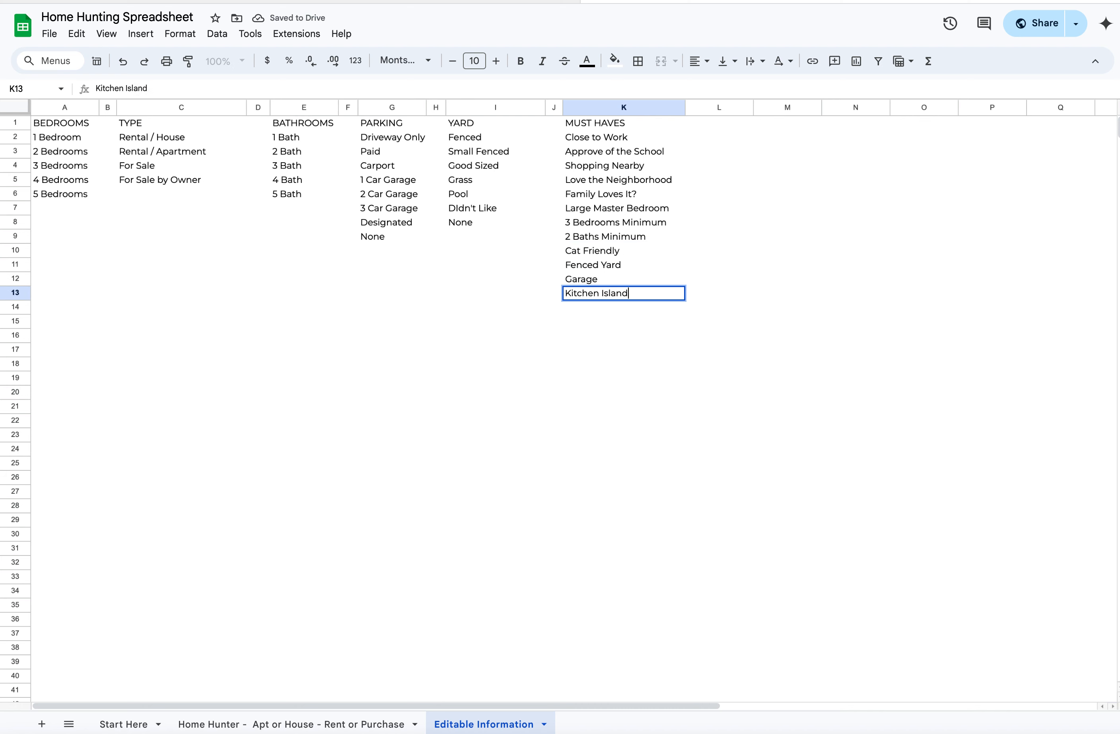
# Step: Change the "Garage" must-have in K12 to "2 Garage"
pyautogui.click(583, 283)
pyautogui.doubleClick(570, 280)
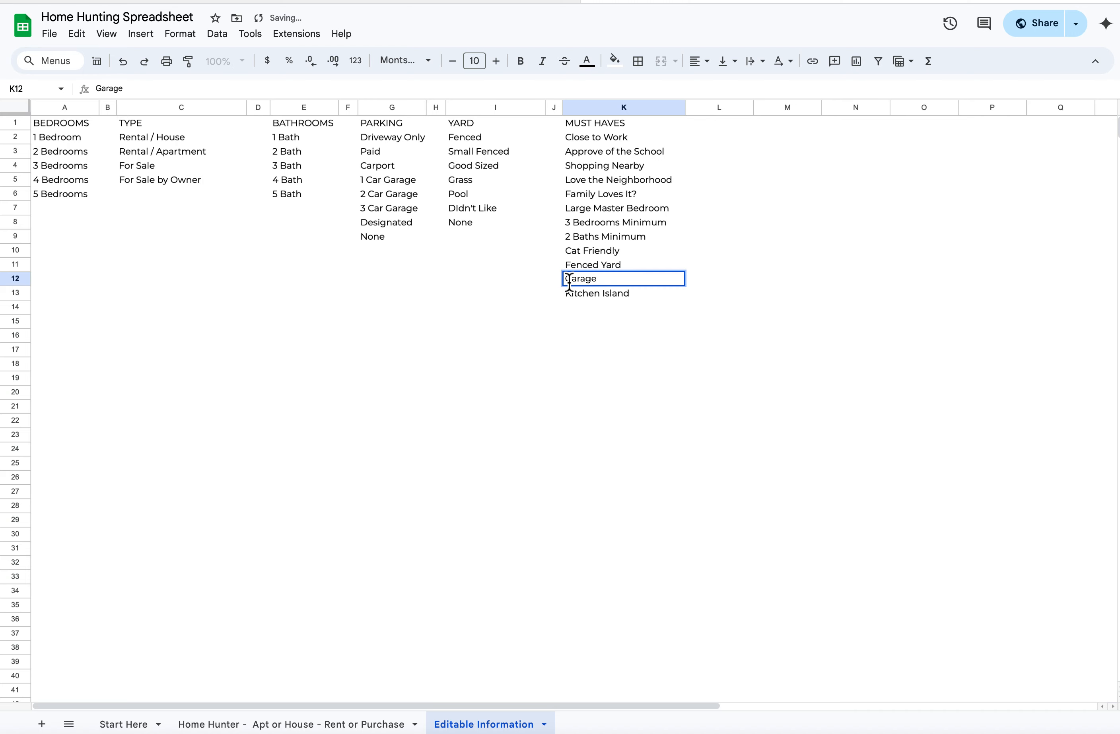
pyautogui.write('2')
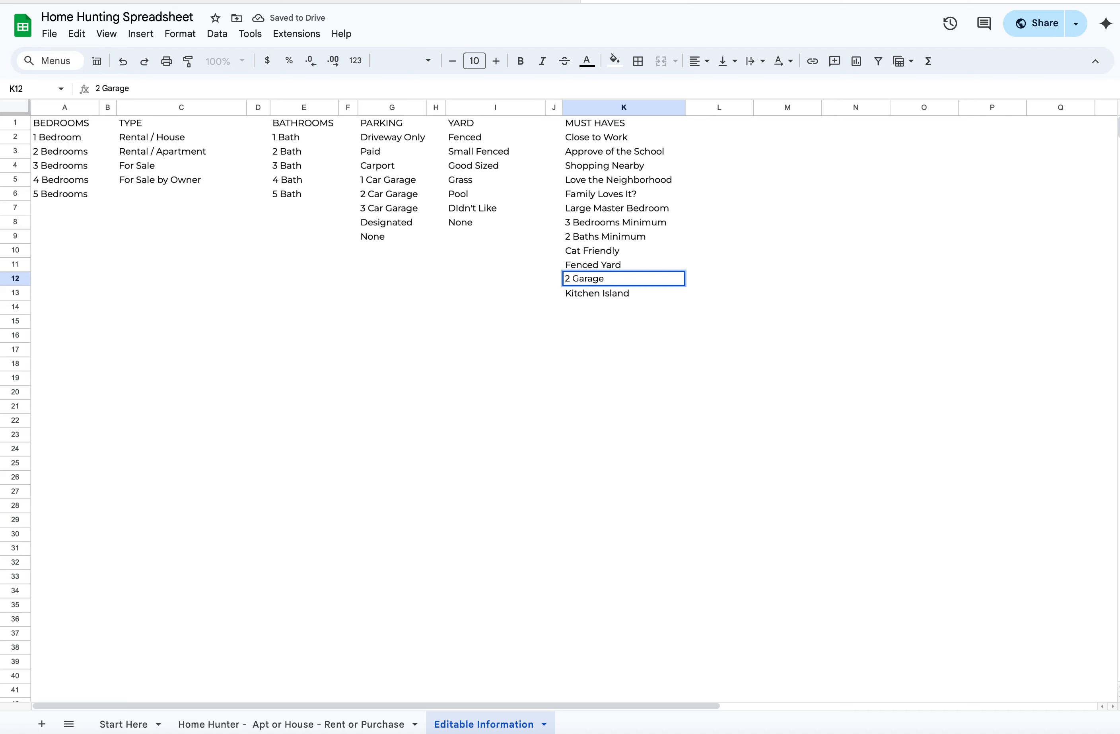
pyautogui.click(621, 312)
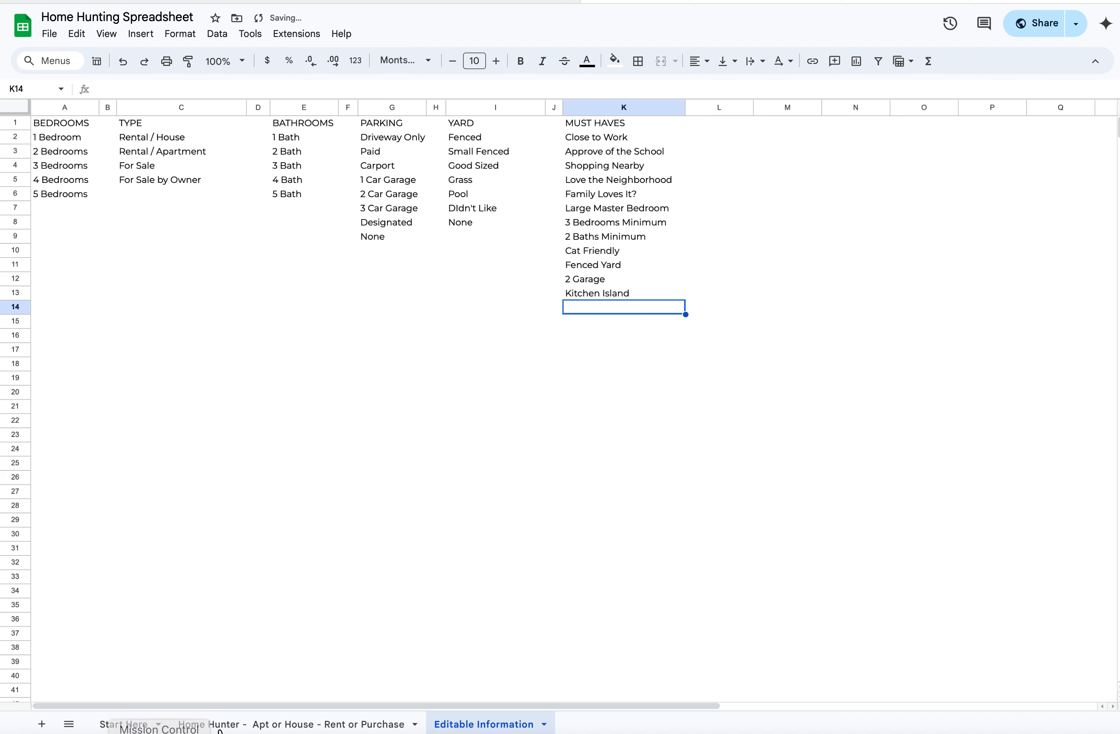
# Step: Return to the Home Hunter sheet's Ranking section and toggle the fourth property's Love the Neighborhood checkbox on and off
pyautogui.click(257, 725)
pyautogui.scroll(-5, 257, 560)
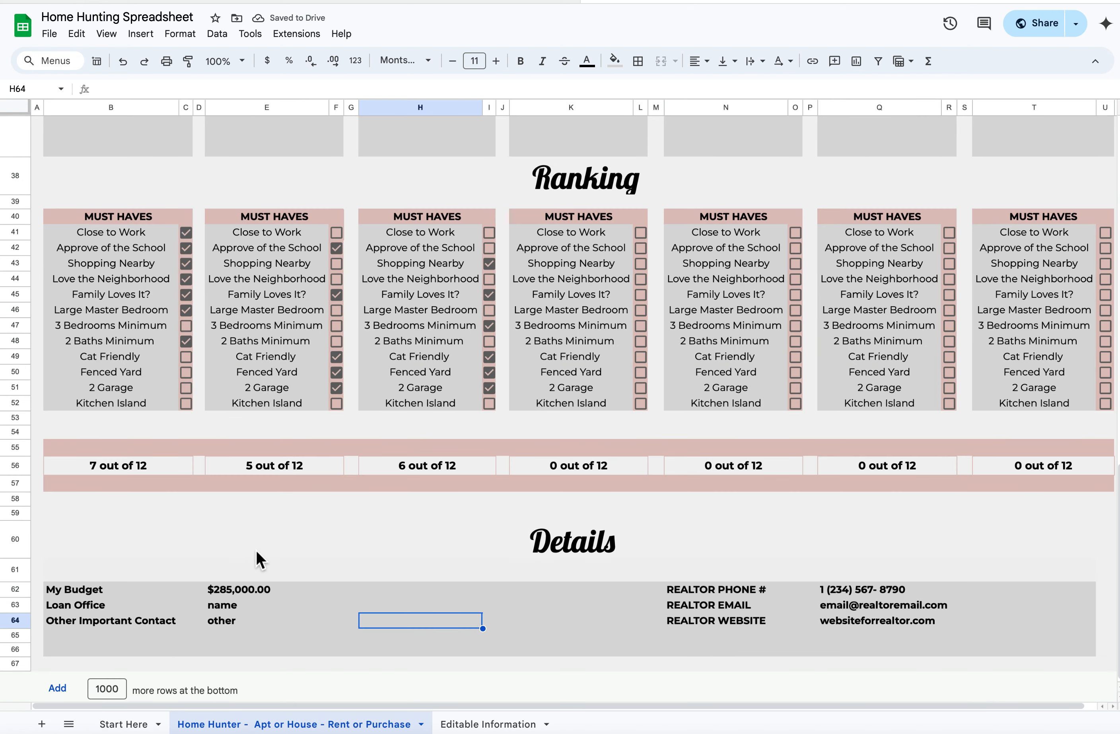
pyautogui.scroll(1, 258, 560)
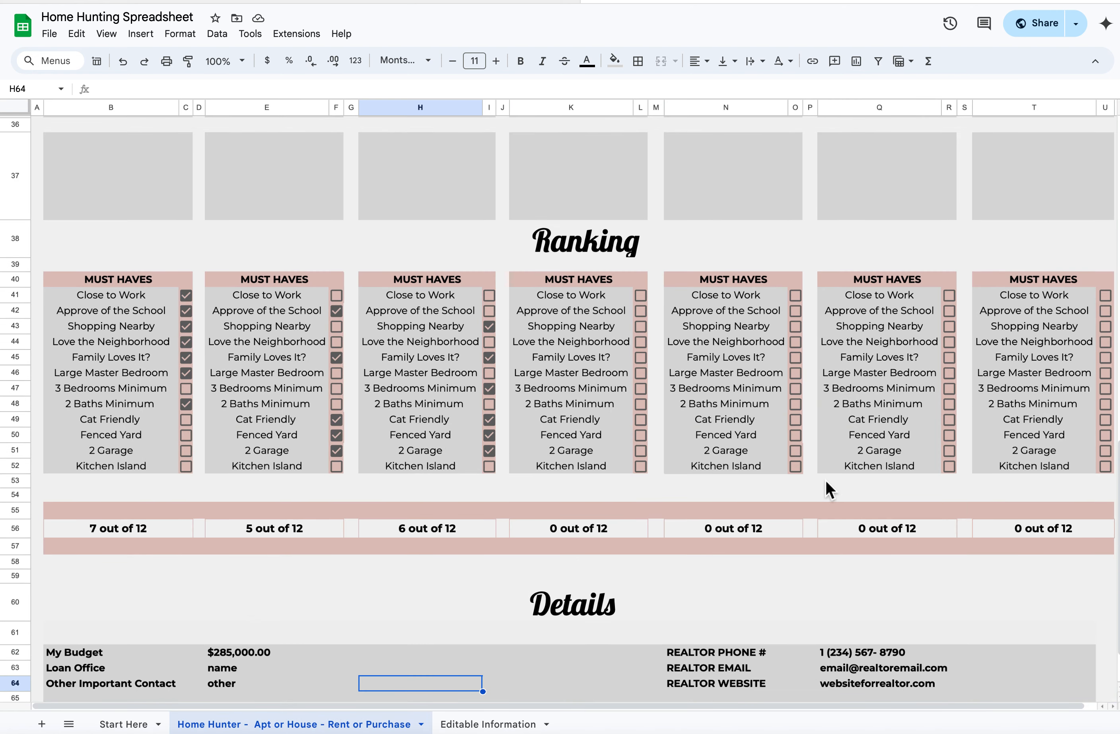
pyautogui.click(641, 341)
pyautogui.click(641, 342)
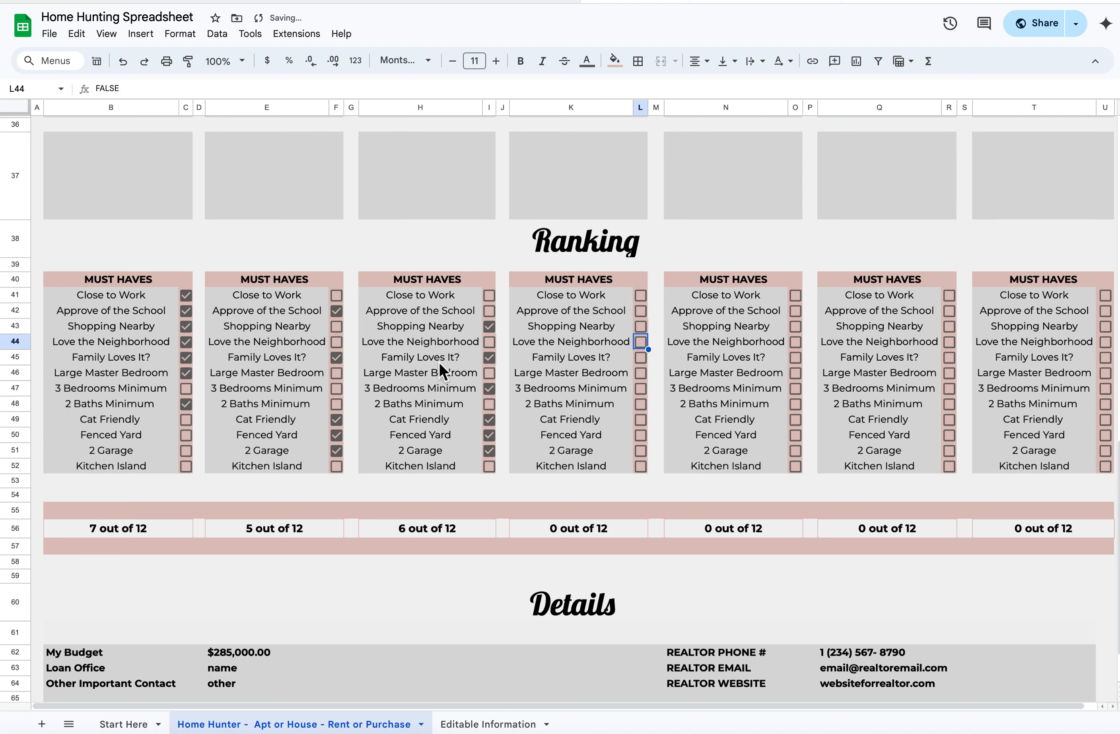
# Step: Uncheck Family Loves It? and 2 Garage for the third property, toggle its Kitchen Island on and off, and inspect the ratings in row 56
pyautogui.click(488, 359)
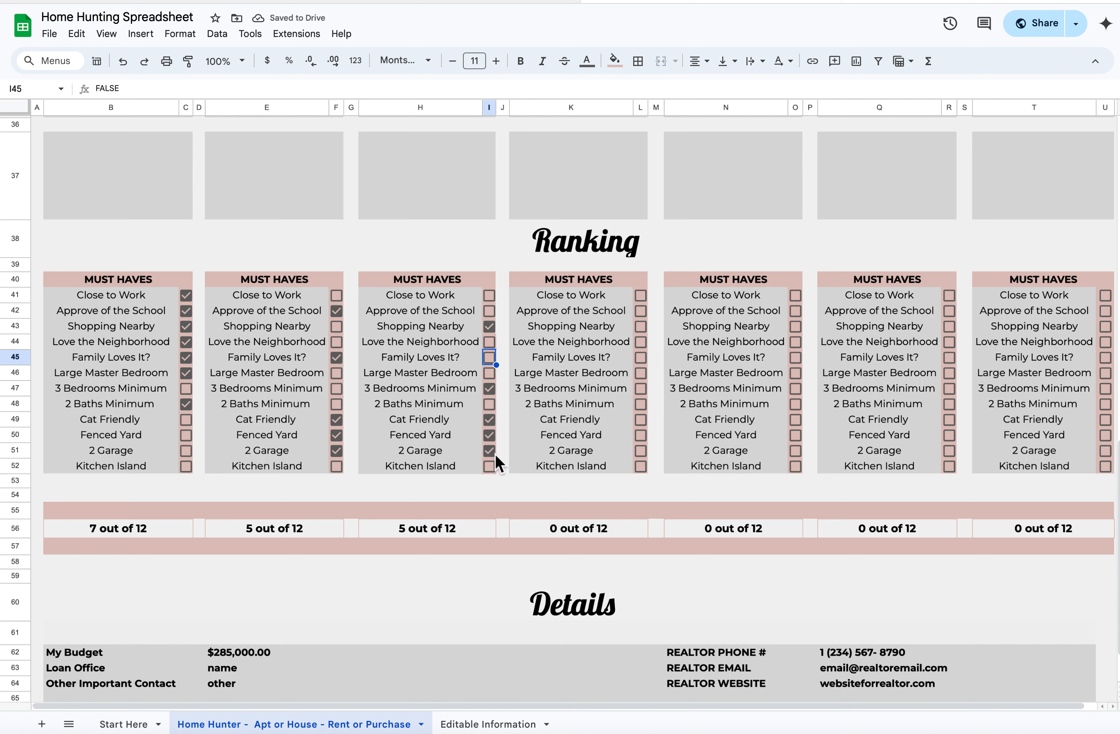
pyautogui.click(490, 470)
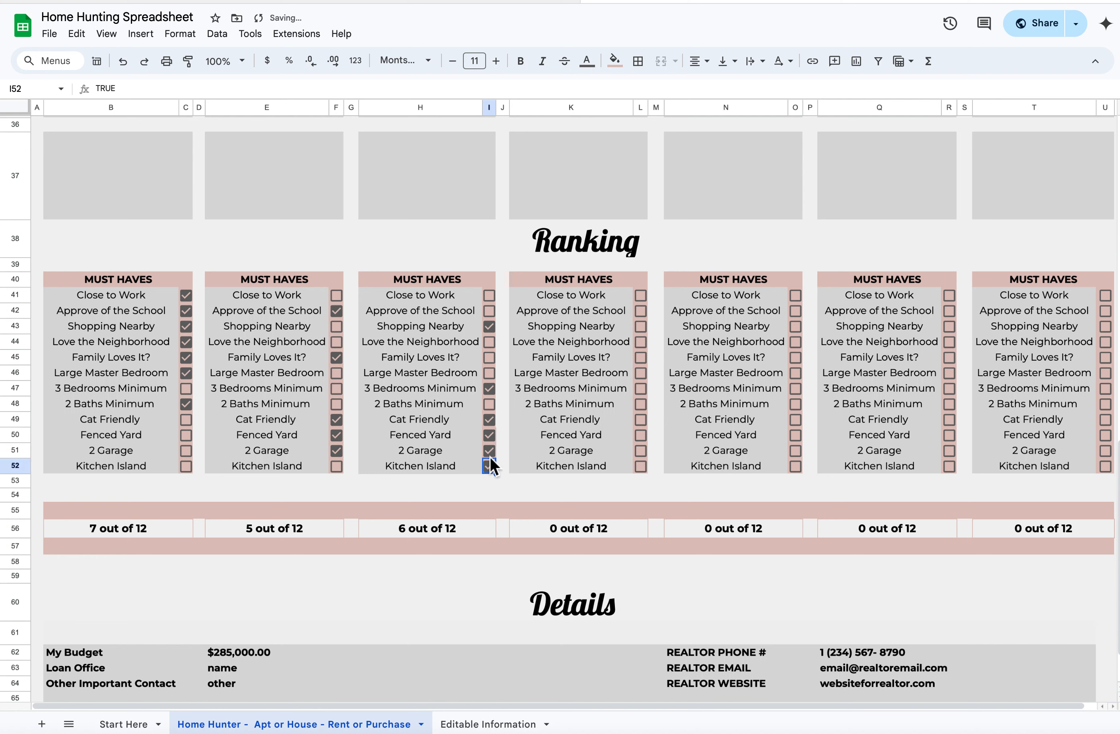
pyautogui.click(491, 455)
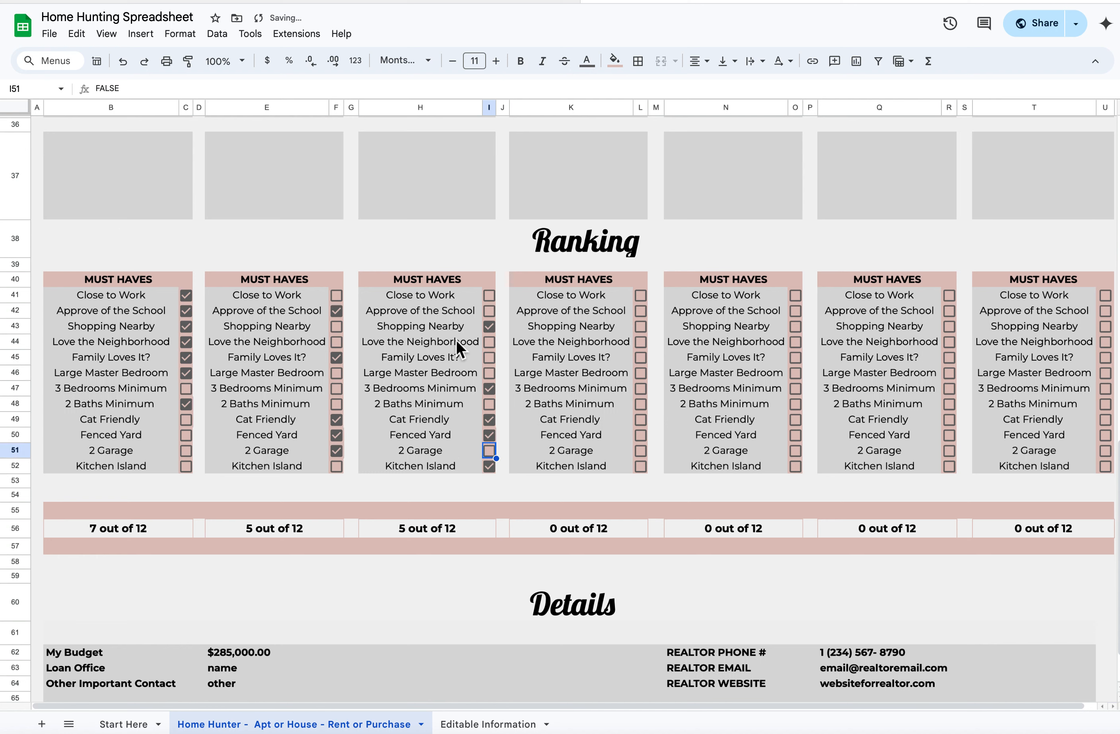
pyautogui.click(490, 467)
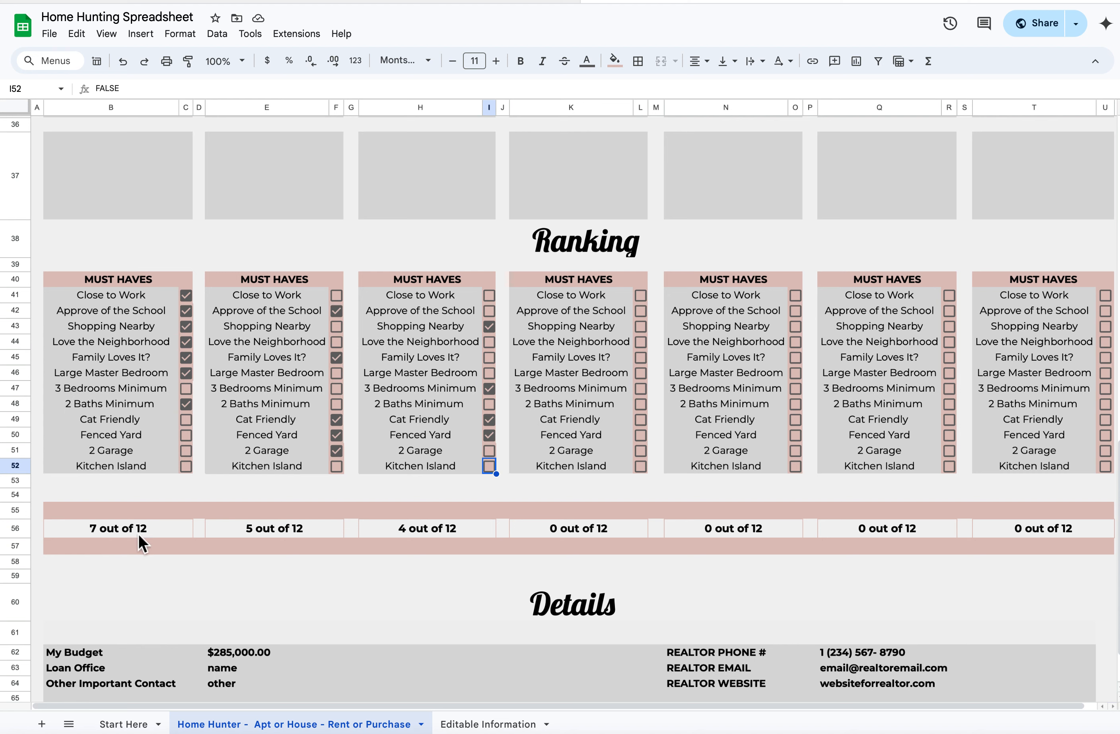
pyautogui.click(108, 528)
pyautogui.click(312, 579)
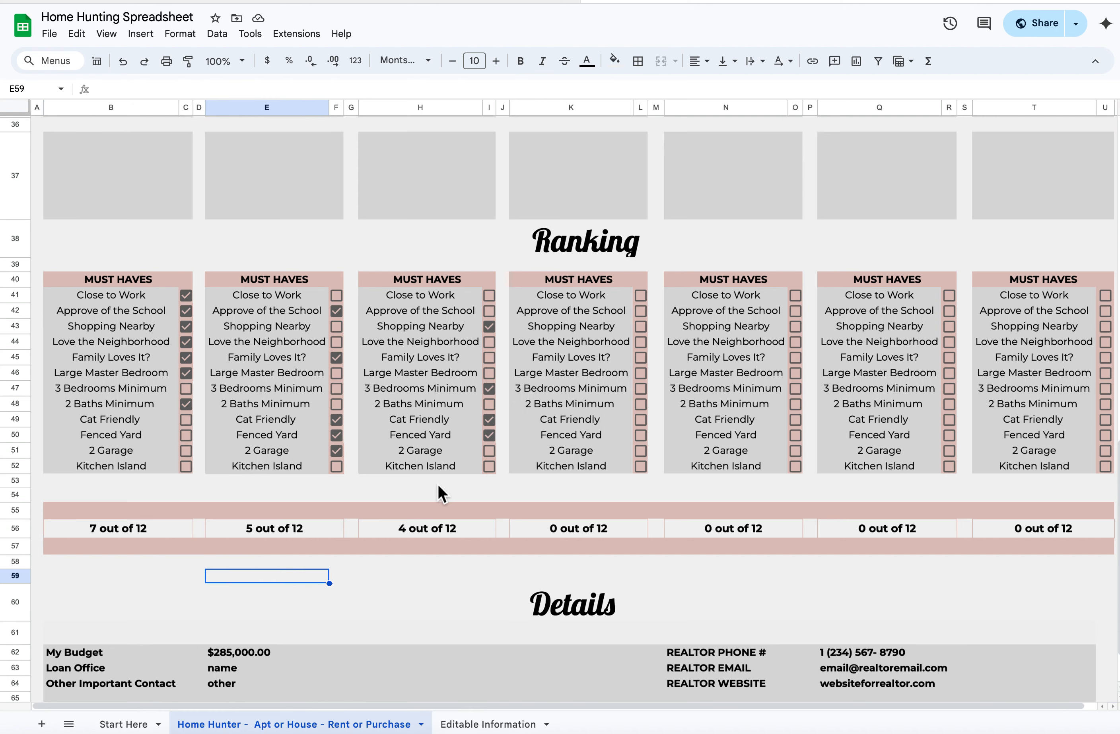
# Step: View the bathroom options for the third property in row 29 and open the Editable Information sheet
pyautogui.scroll(8, 439, 494)
pyautogui.scroll(8, 440, 491)
pyautogui.scroll(-7, 440, 492)
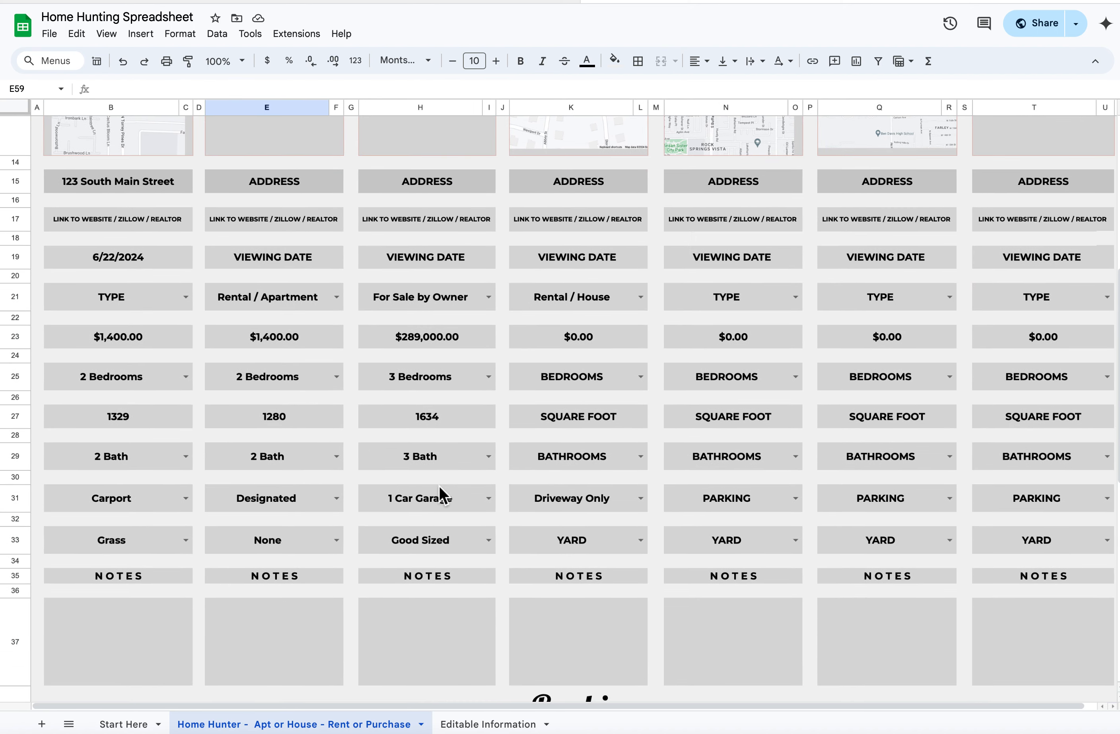
pyautogui.click(489, 457)
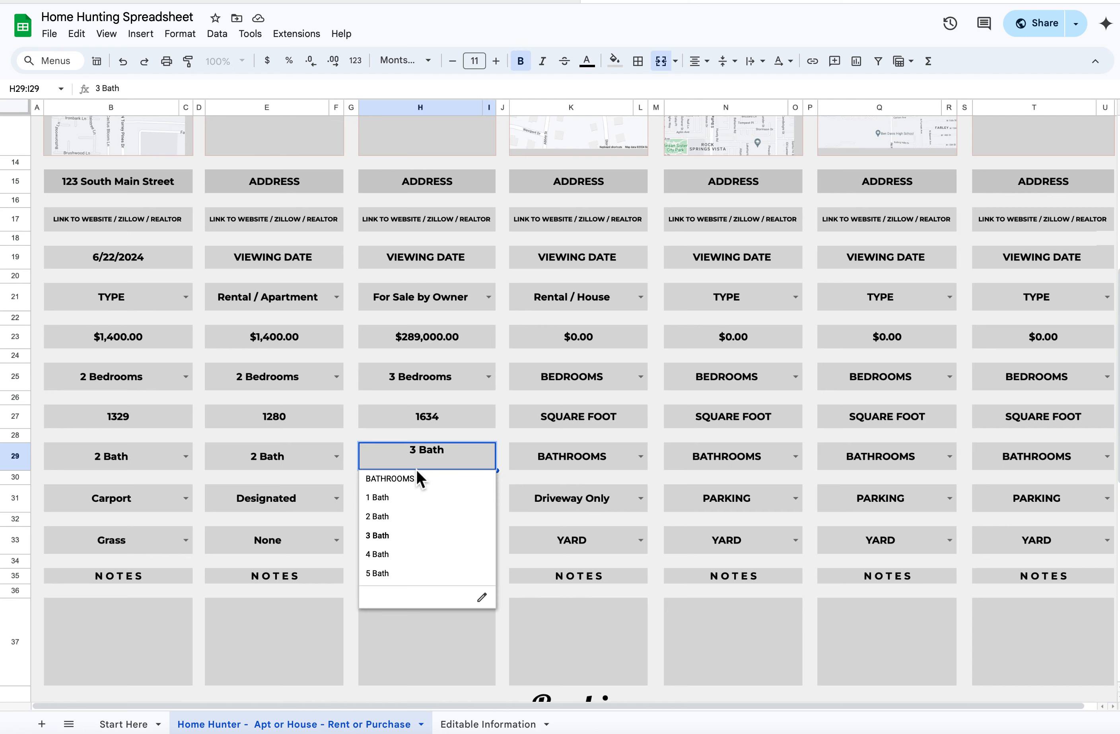
pyautogui.click(495, 724)
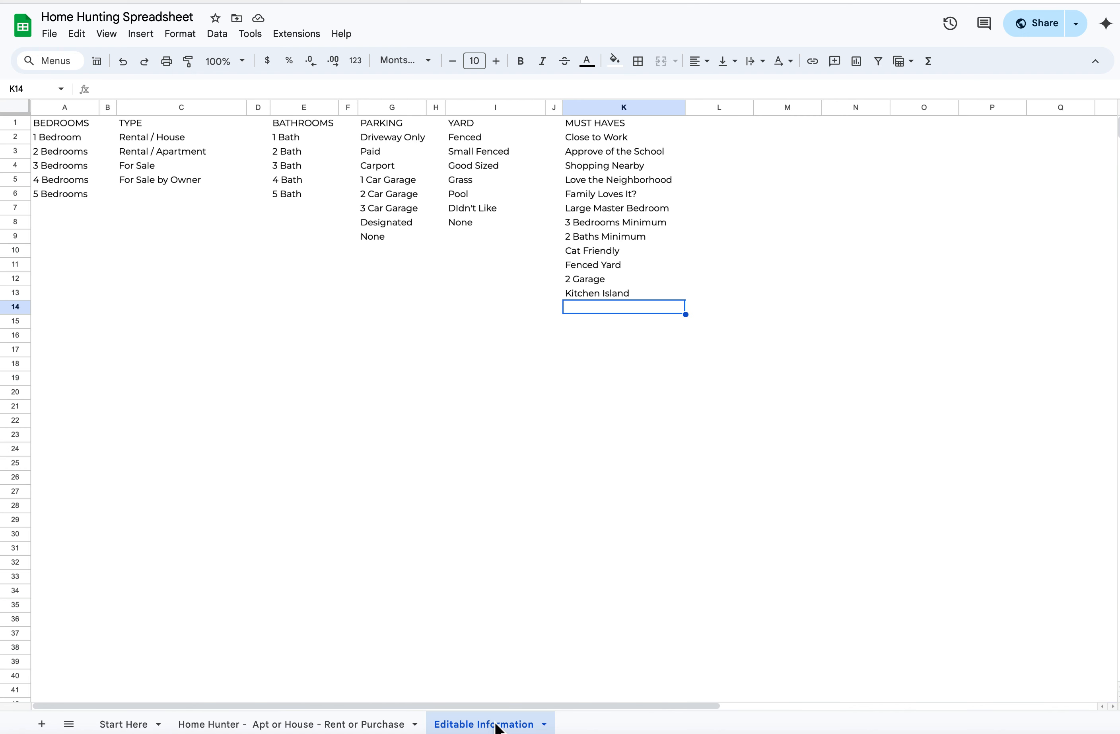
# Step: Review the Bedrooms header and the Yard list entries, including Fenced and Pool, on the Editable Information sheet
pyautogui.click(68, 124)
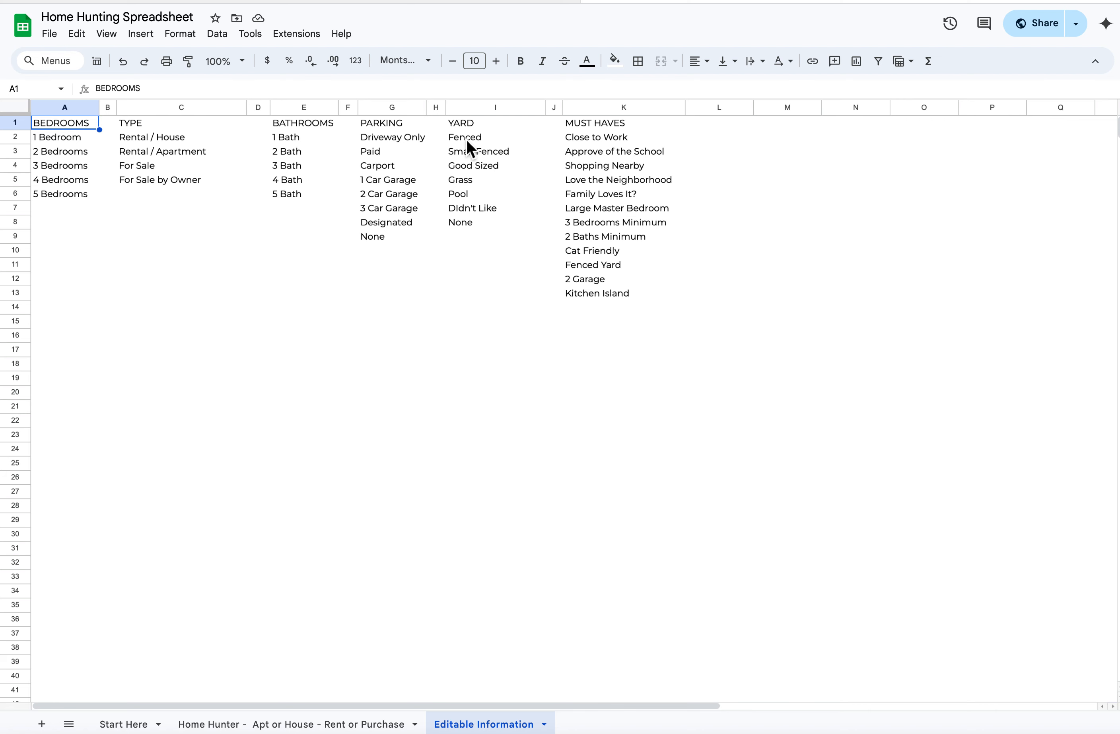
pyautogui.click(471, 126)
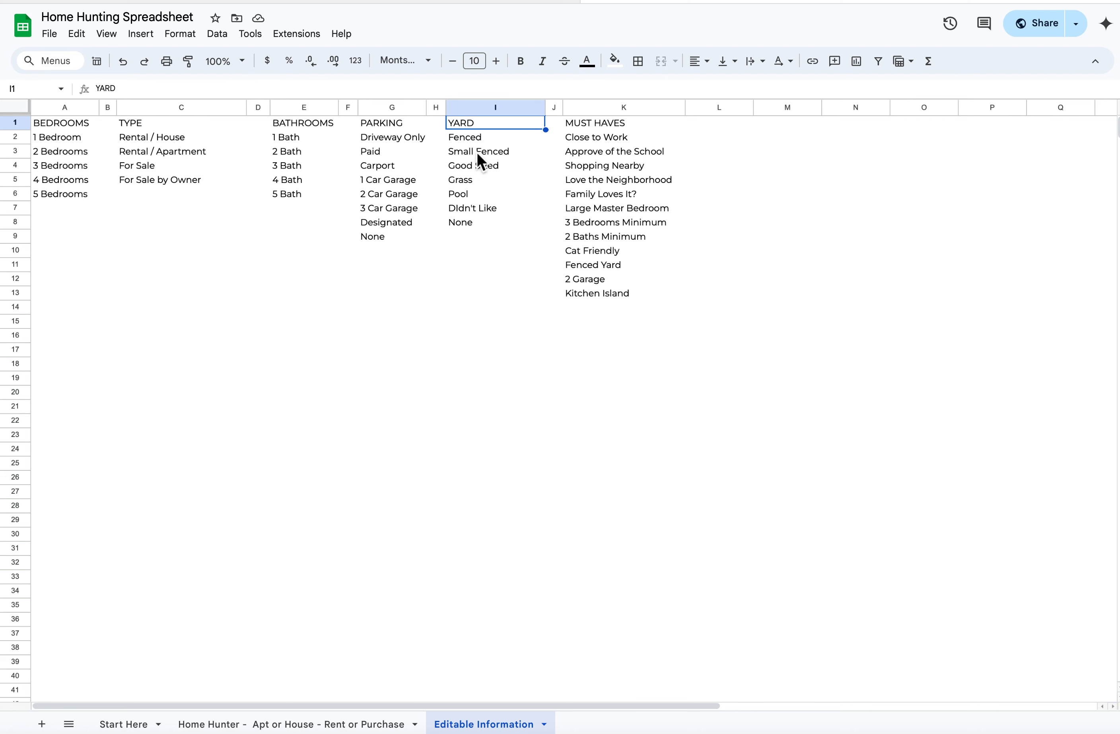
pyautogui.click(476, 152)
pyautogui.click(473, 168)
pyautogui.click(469, 139)
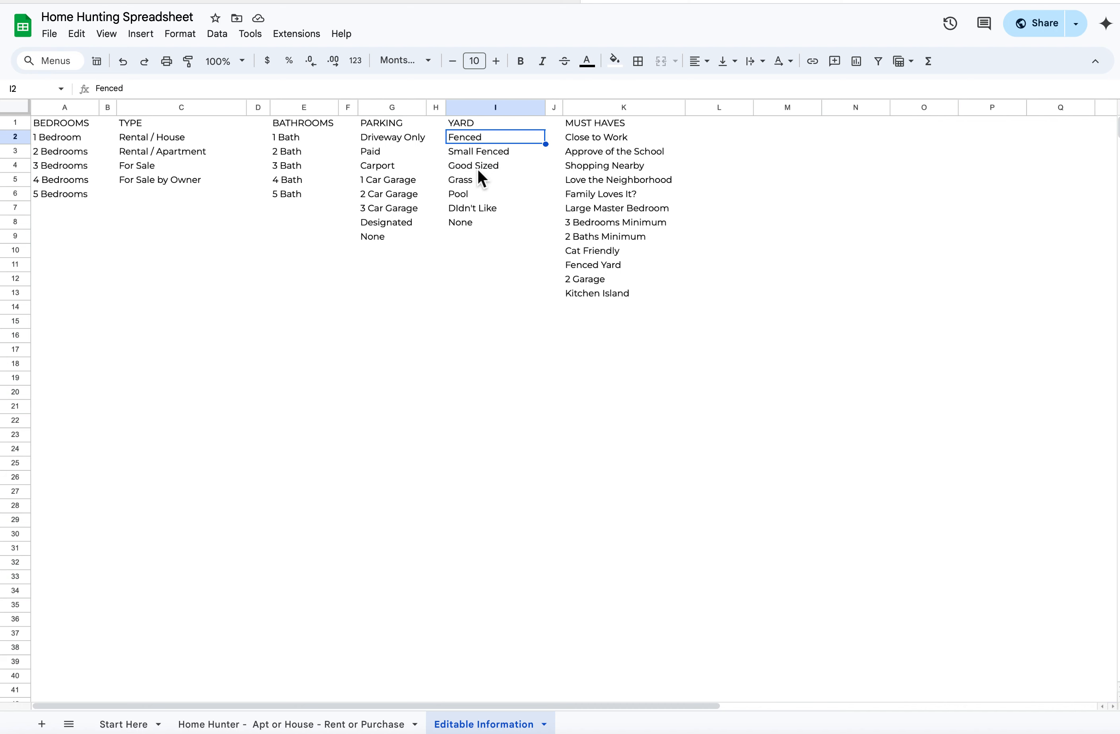
pyautogui.click(469, 194)
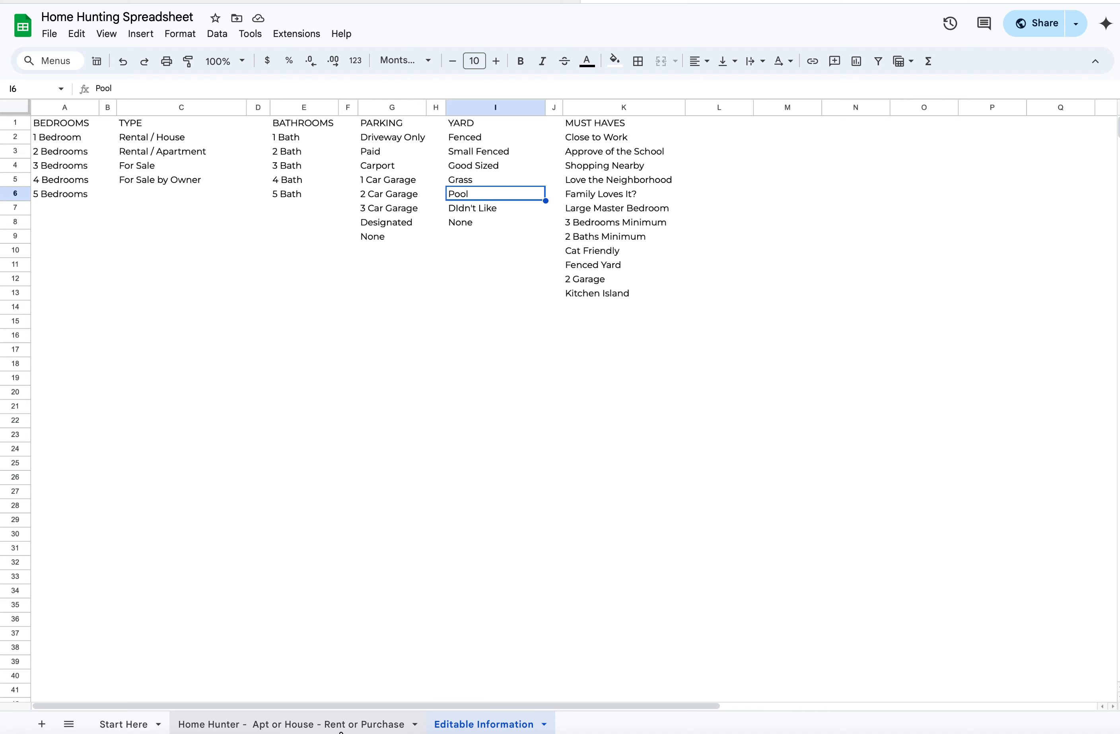
# Step: Return to the Home Hunter sheet and inspect the first property's Auto Populated Rating in row 7
pyautogui.click(341, 729)
pyautogui.click(500, 725)
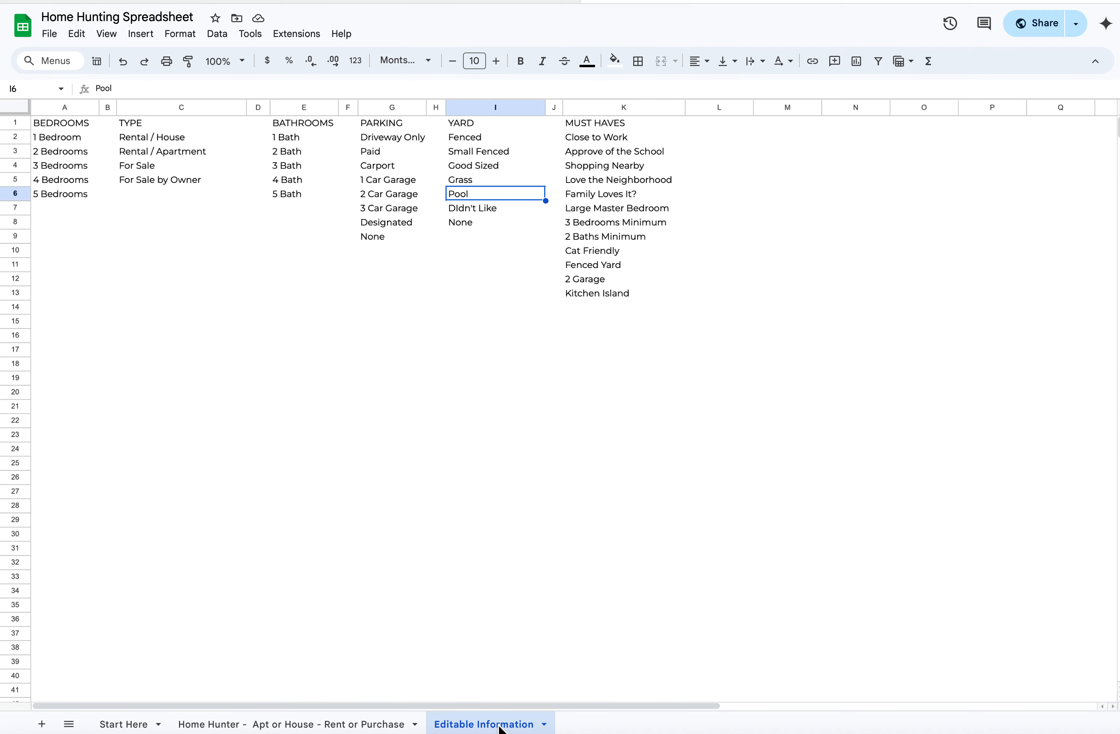
pyautogui.click(291, 725)
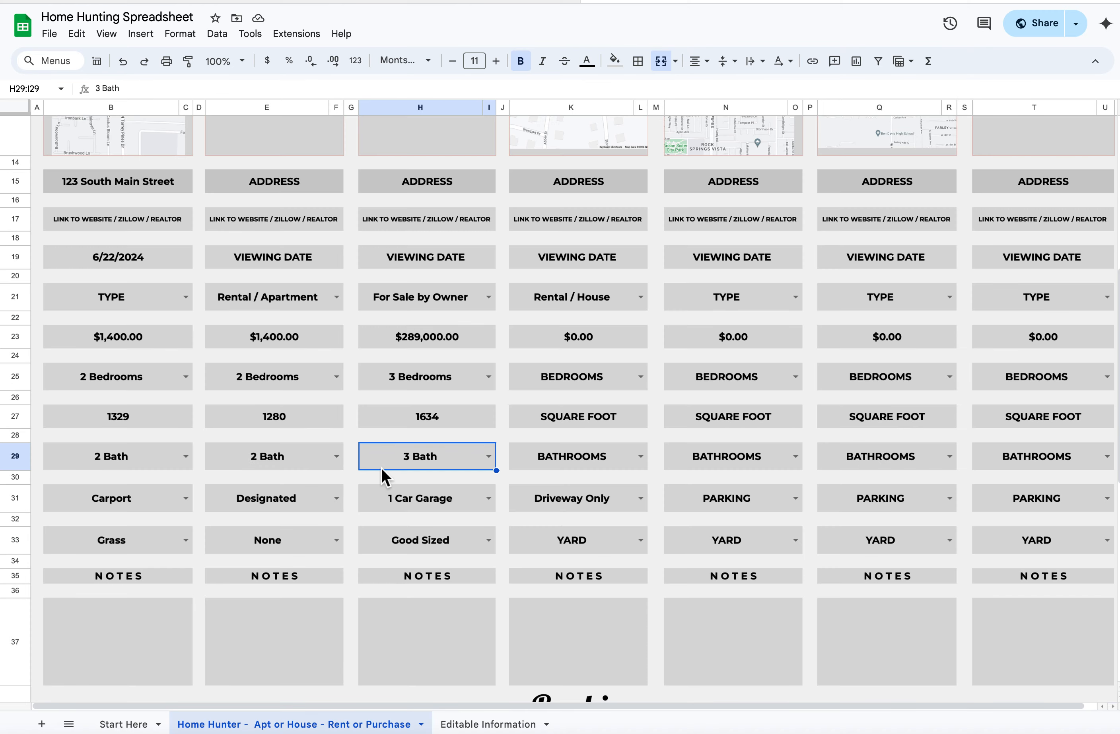
pyautogui.scroll(10, 381, 472)
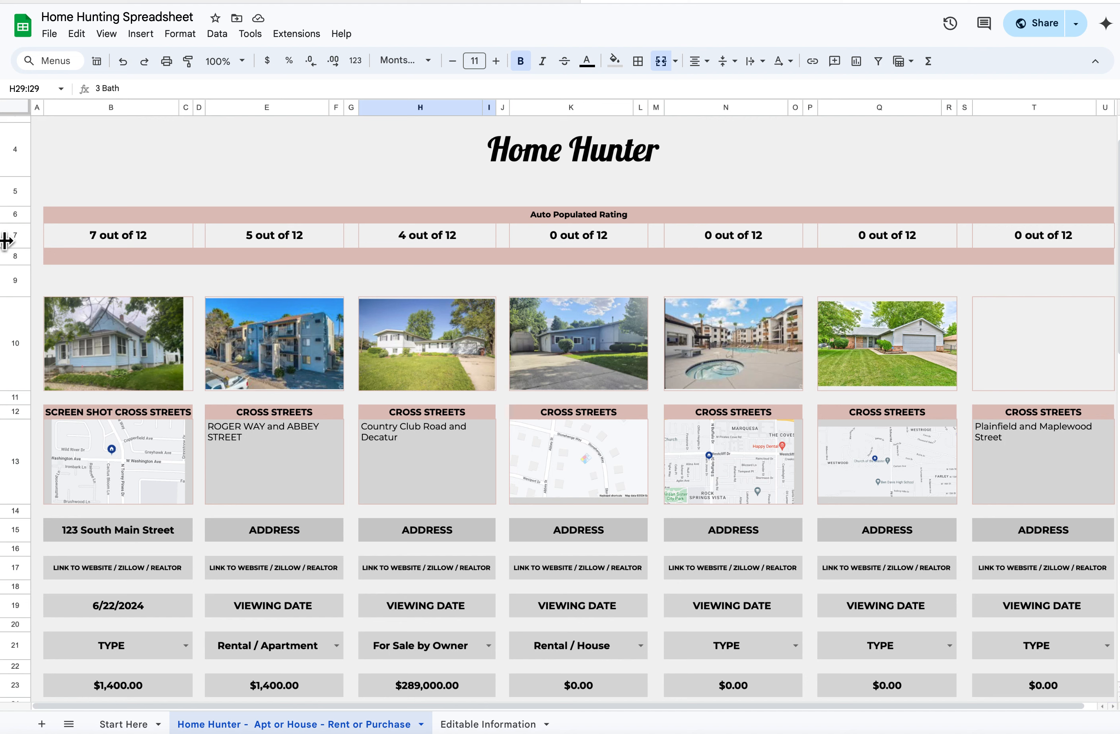
pyautogui.click(83, 245)
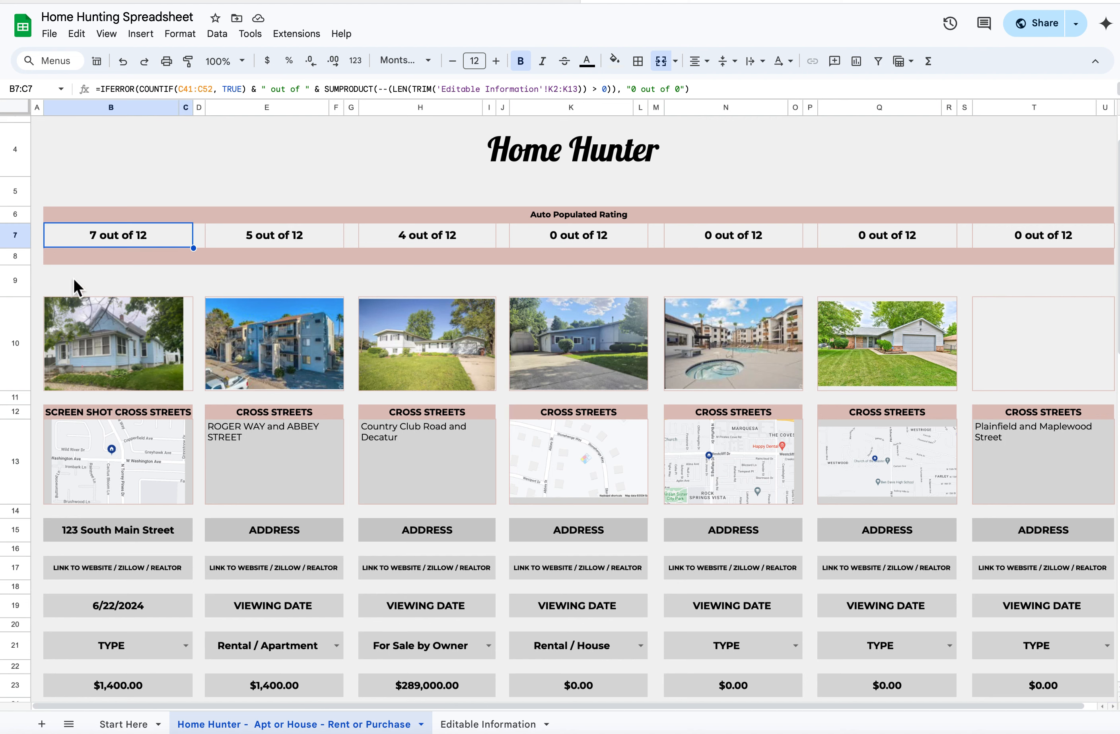
# Step: Review the Home Hunter sheet from its title through the property details, Ranking and Details sections, and return to its beginning
pyautogui.click(202, 533)
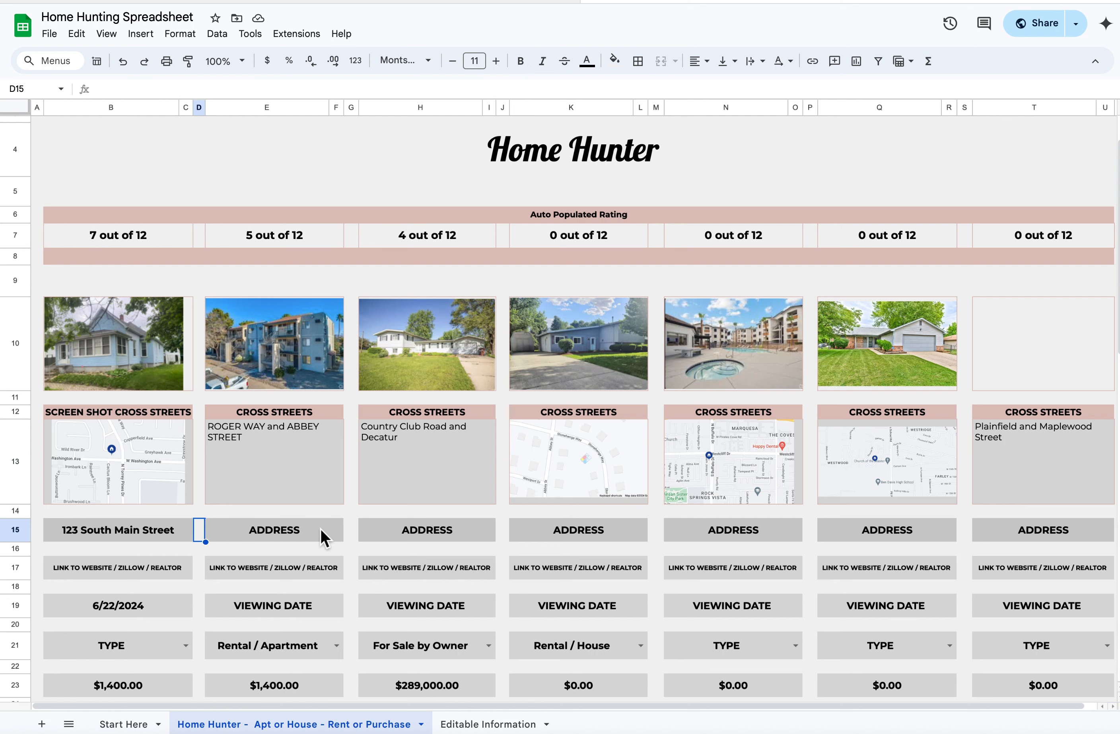
pyautogui.scroll(2, 321, 530)
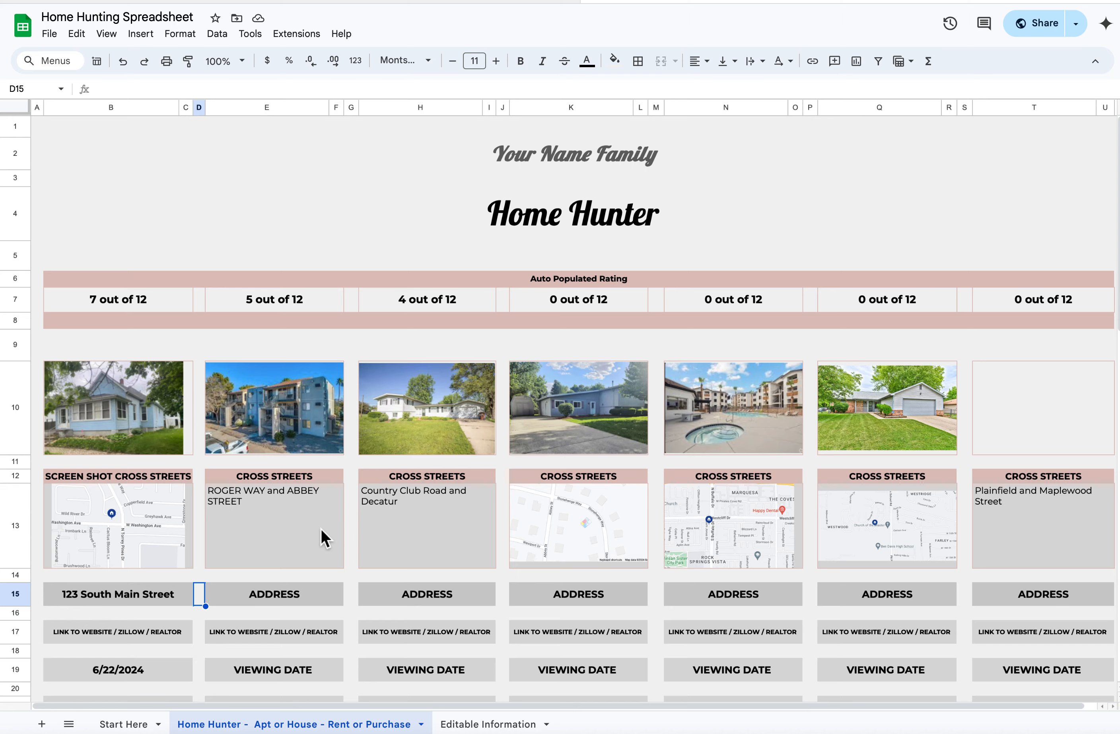
pyautogui.scroll(-5, 320, 528)
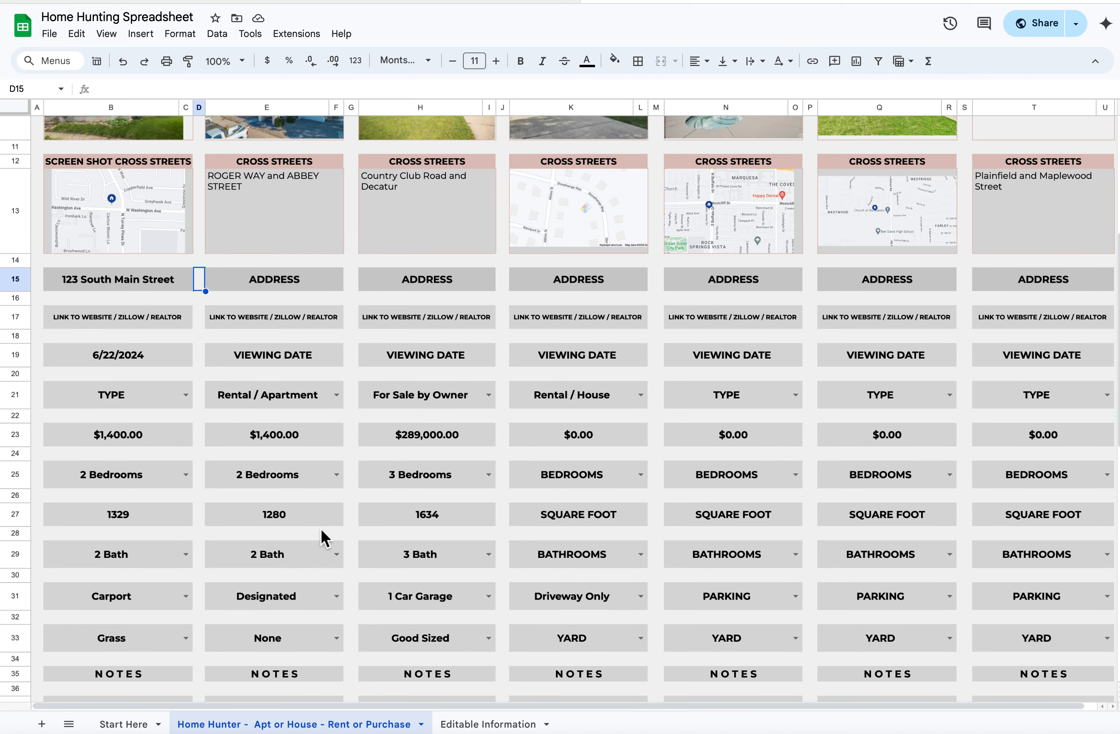
pyautogui.scroll(-10, 320, 529)
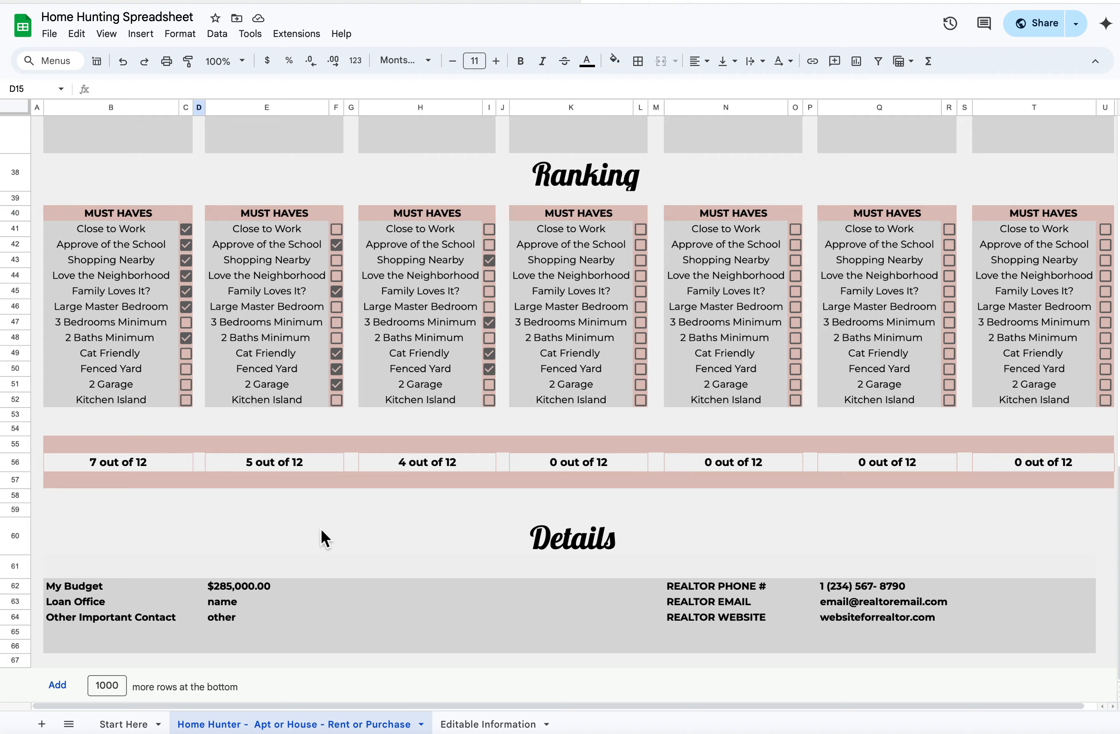
pyautogui.scroll(15, 321, 529)
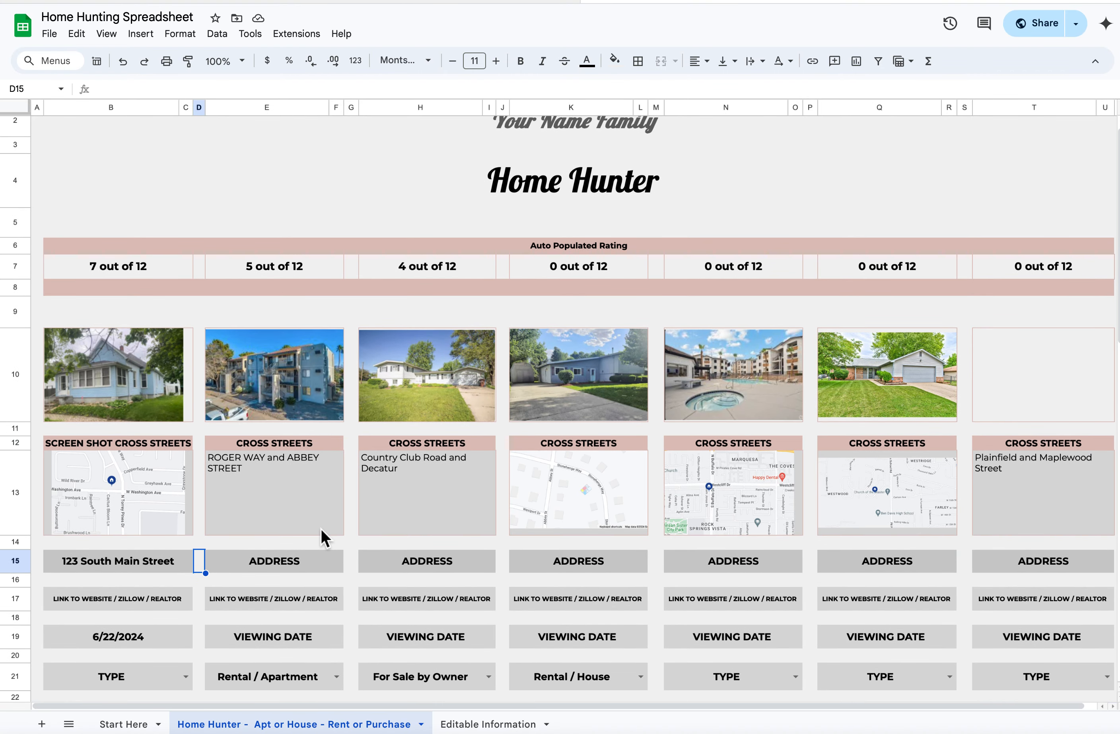
pyautogui.scroll(1, 320, 528)
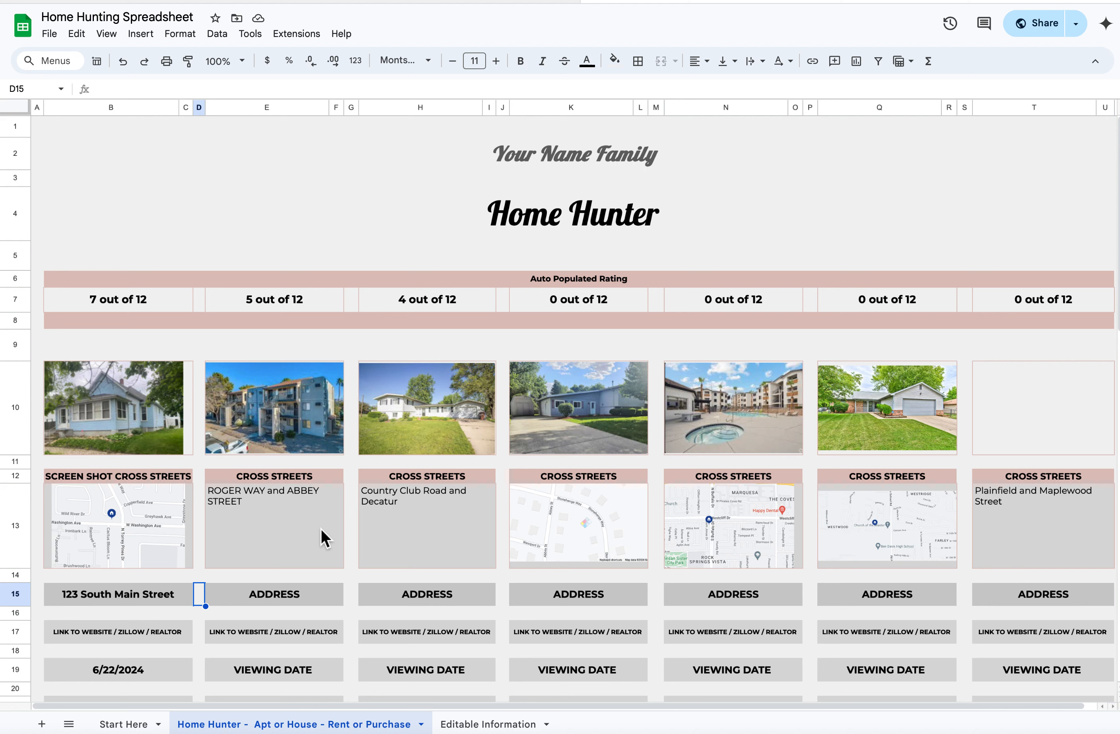